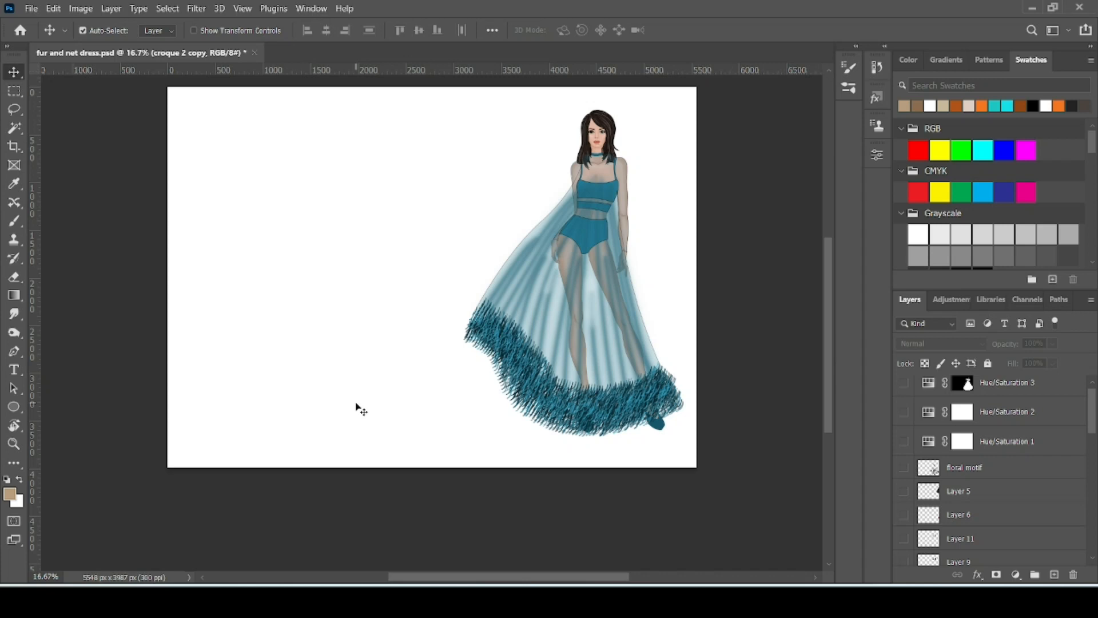
# - Switch to Google Chrome and search Google for "photoshop brushes"
pyautogui.scroll(2, 356, 406)
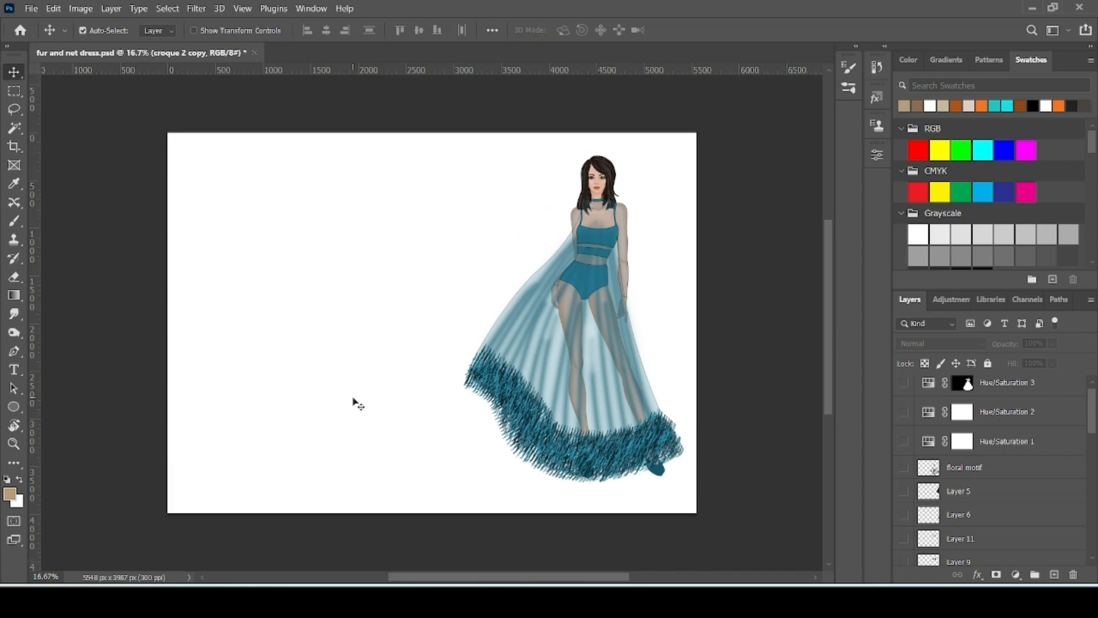
pyautogui.click(1033, 8)
pyautogui.doubleClick(81, 334)
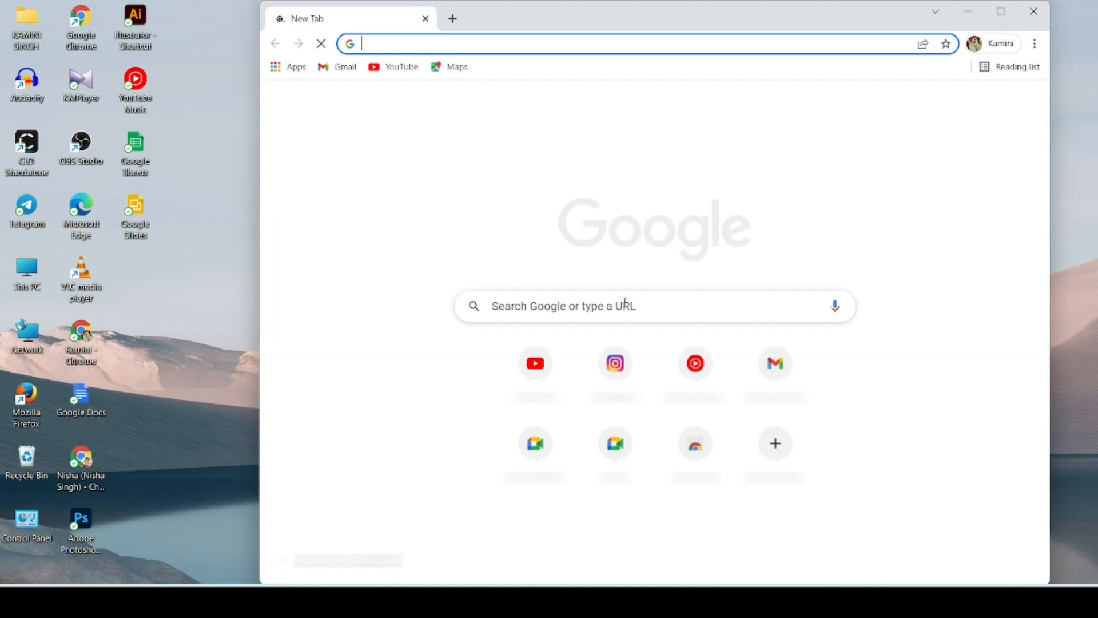
pyautogui.click(625, 303)
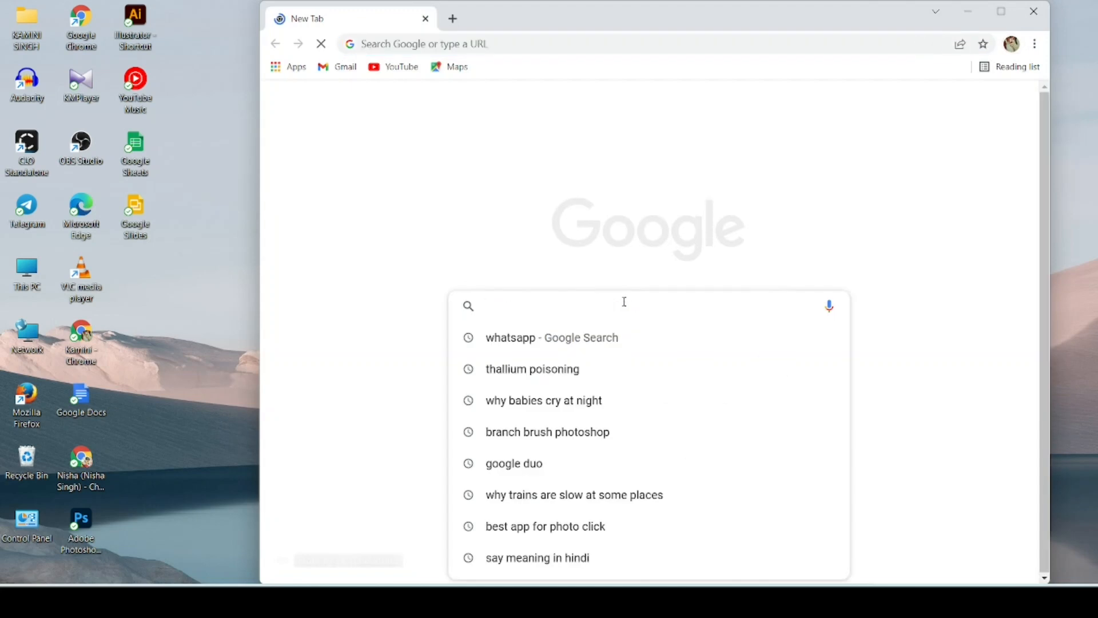
pyautogui.write('ph')
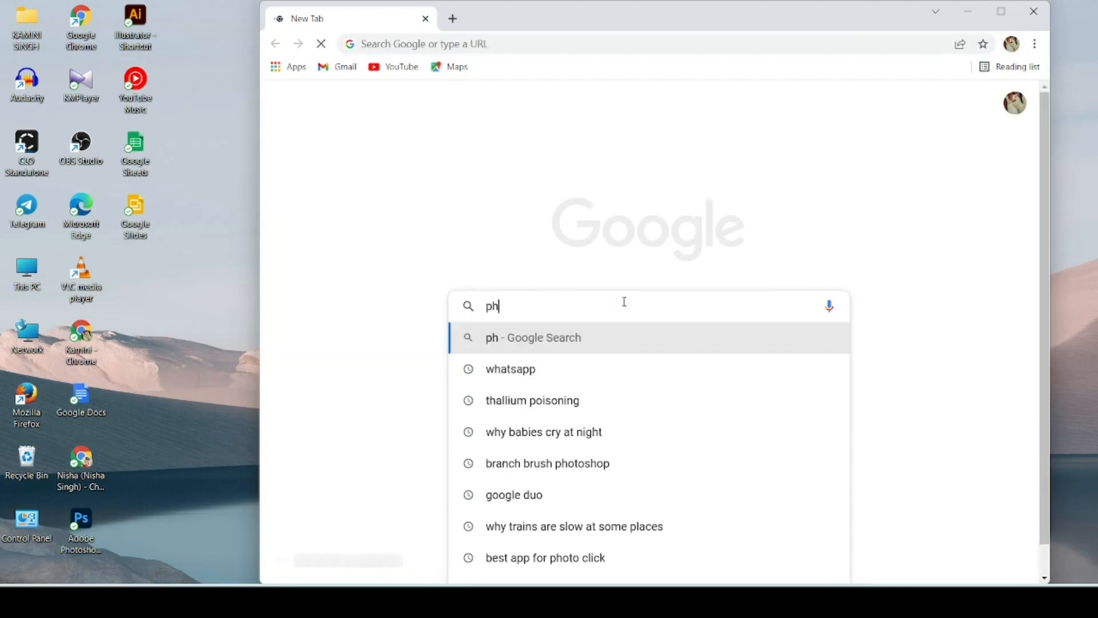
pyautogui.write('otoshop bru')
pyautogui.press('Return')
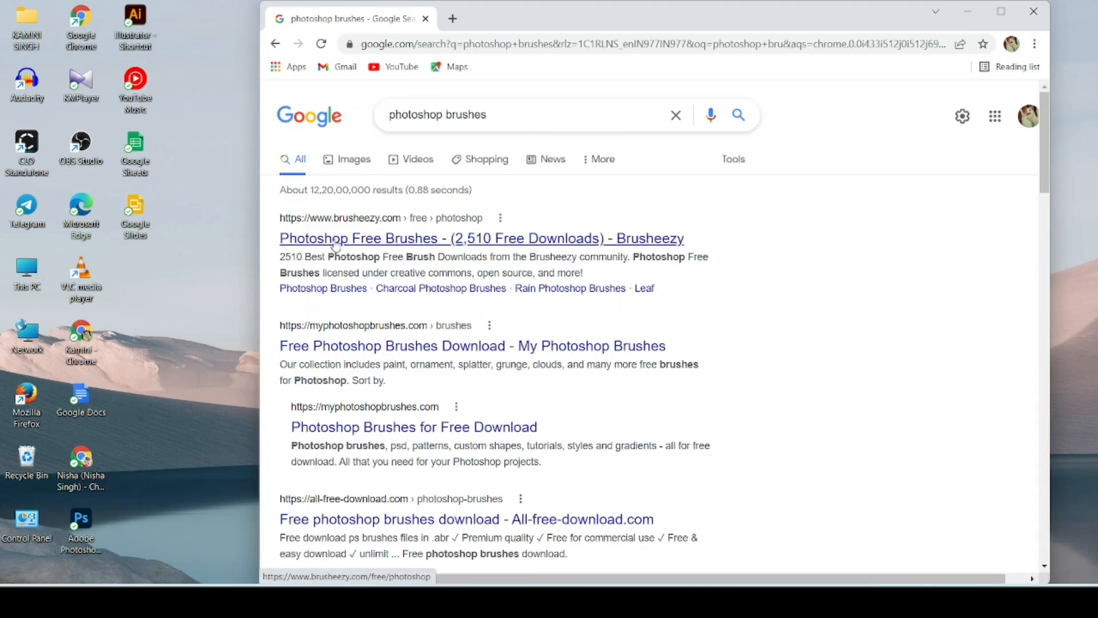
# - Open the Photoshop Free Brushes result from Brusheezy and maximize the browser window
pyautogui.click(336, 245)
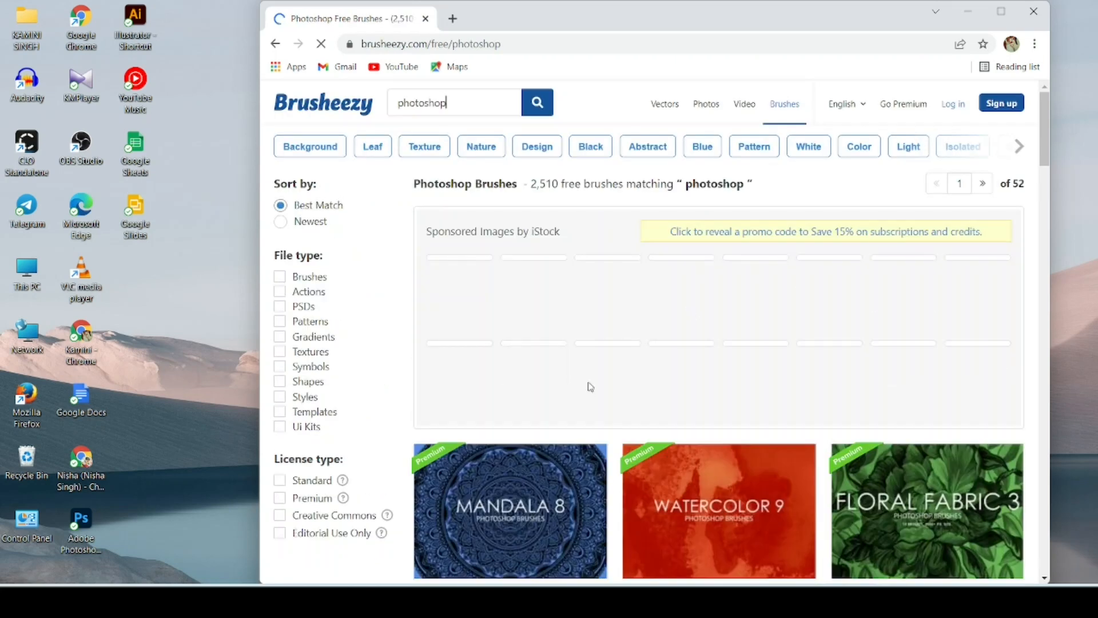
pyautogui.click(1001, 11)
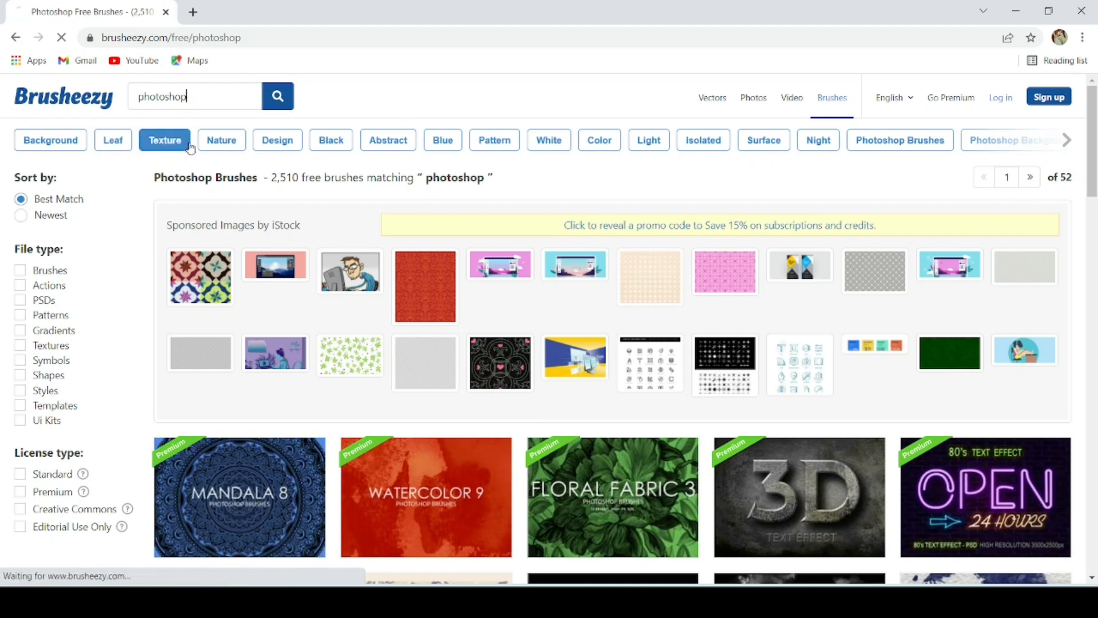
pyautogui.click(212, 144)
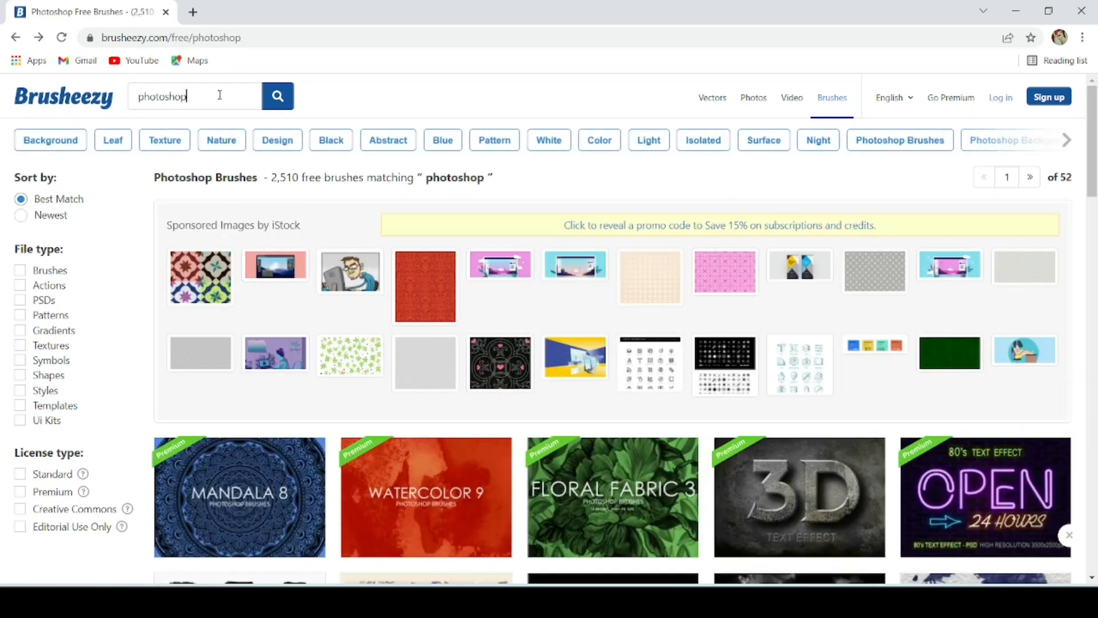
# - Replace the Brusheezy search term with "fur brushes" and run the search
pyautogui.press('BackSpace')
pyautogui.press('BackSpace')
pyautogui.press('BackSpace')
pyautogui.press('BackSpace')
pyautogui.press('BackSpace')
pyautogui.press('BackSpace')
pyautogui.press('BackSpace')
pyautogui.press('BackSpace')
pyautogui.press('BackSpace')
pyautogui.write('fur brushes')
pyautogui.press('Return')
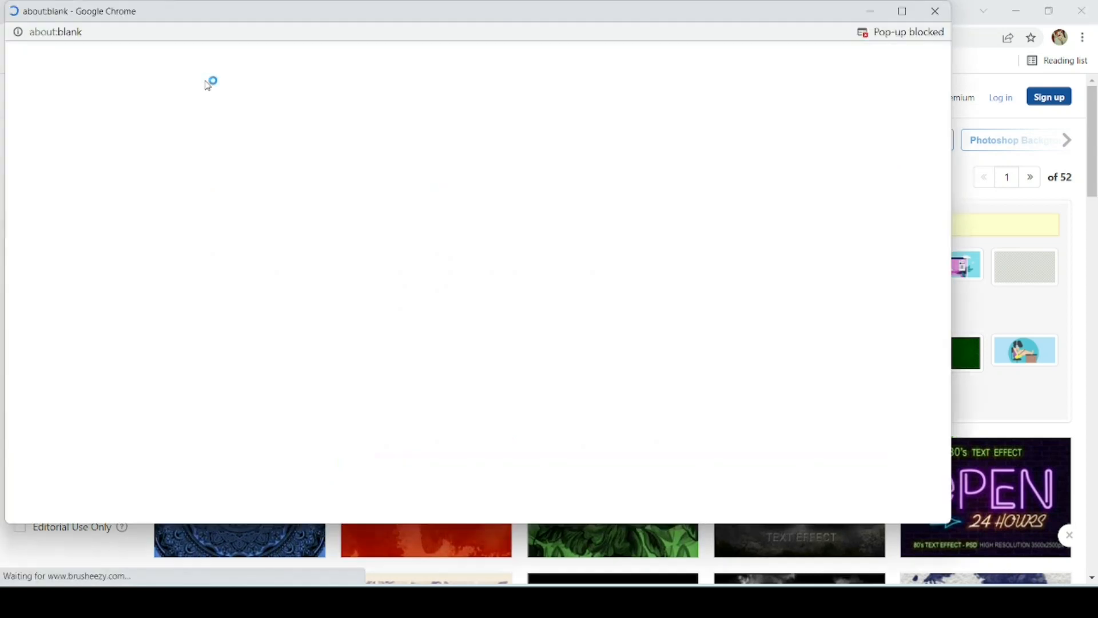
# - Look through the iStock pop-up's fur brush vectors, view the orange fur brushes and pompoms illustration, and close the pop-up
pyautogui.scroll(-5, 329, 307)
pyautogui.scroll(-6, 328, 307)
pyautogui.scroll(11, 305, 269)
pyautogui.scroll(-5, 305, 269)
pyautogui.scroll(-3, 305, 270)
pyautogui.scroll(3, 305, 270)
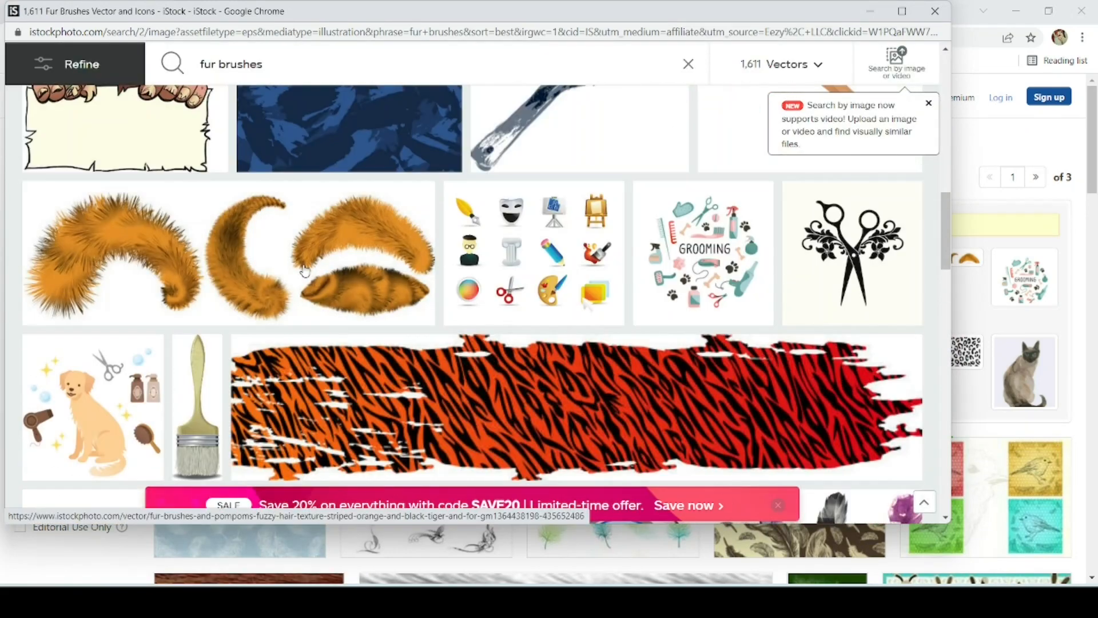
pyautogui.click(173, 266)
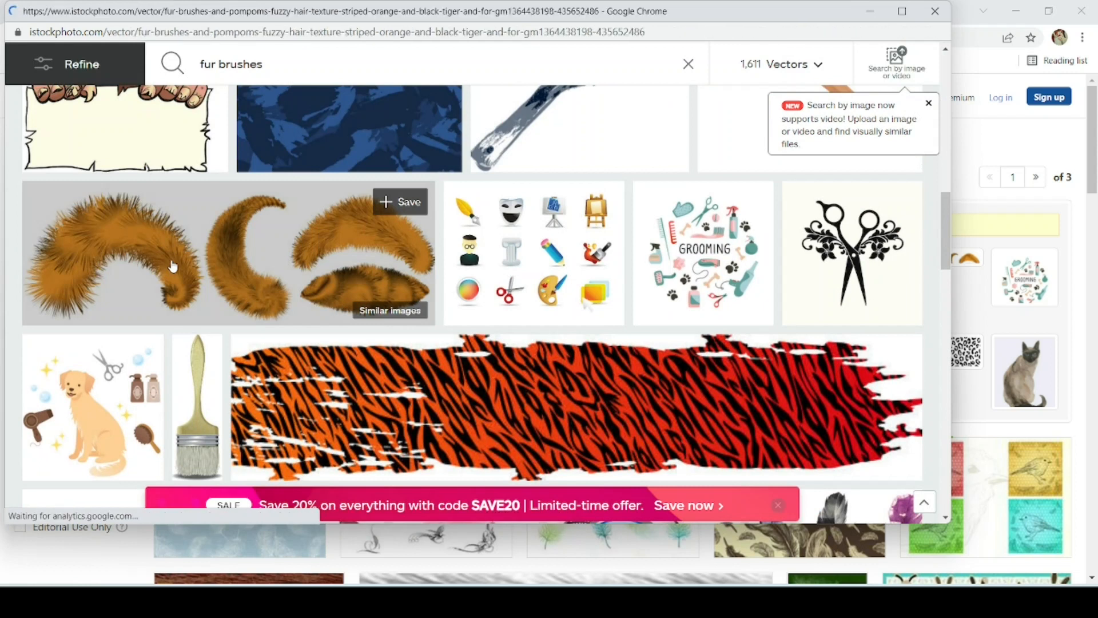
pyautogui.scroll(-2, 243, 316)
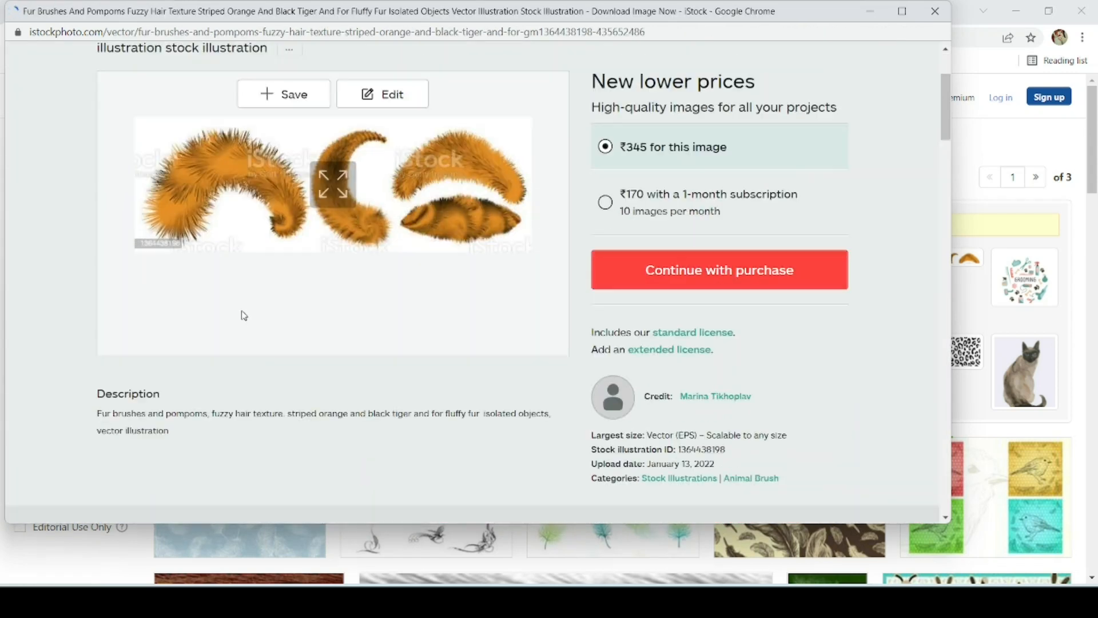
pyautogui.scroll(1, 244, 315)
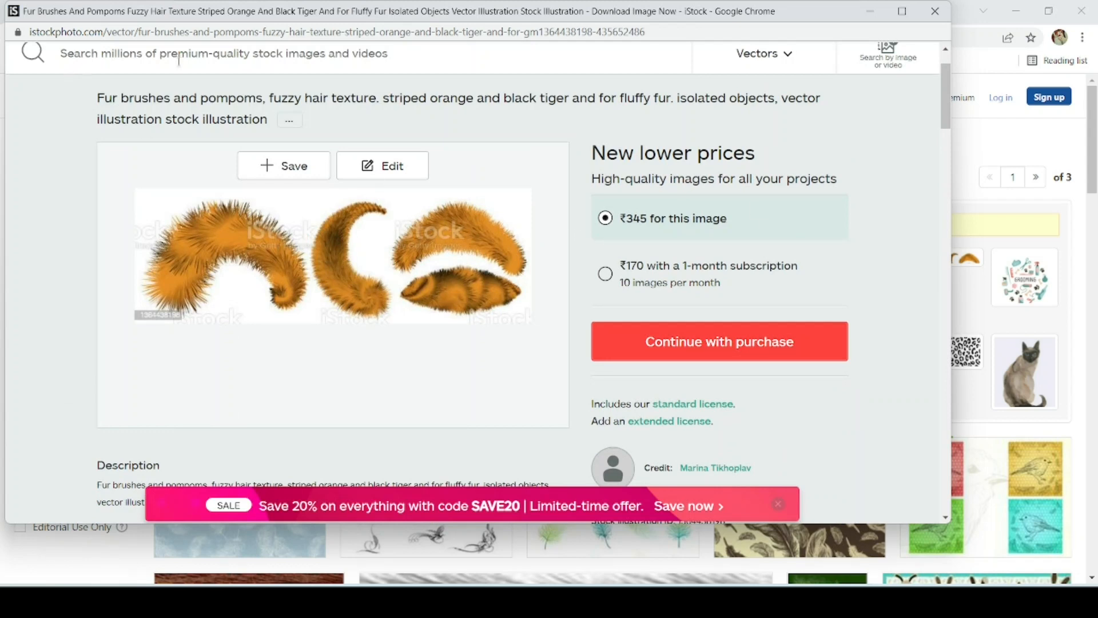
pyautogui.click(934, 11)
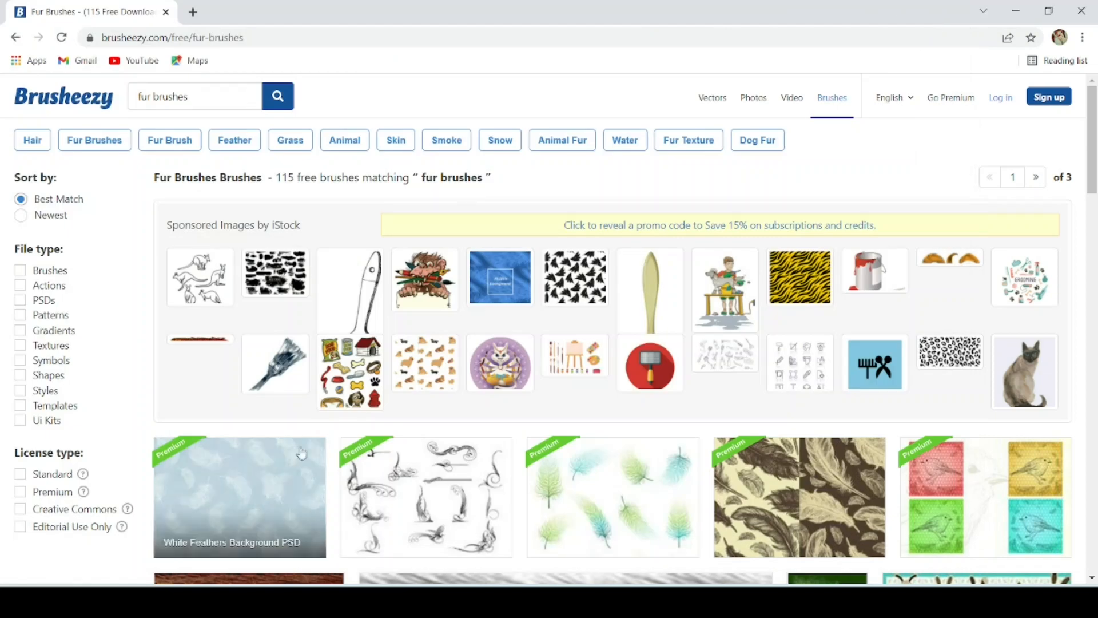
# - Find the grey Fur Brushes set in the Brusheezy results, open its page and start the free download
pyautogui.scroll(-10, 314, 369)
pyautogui.scroll(6, 317, 366)
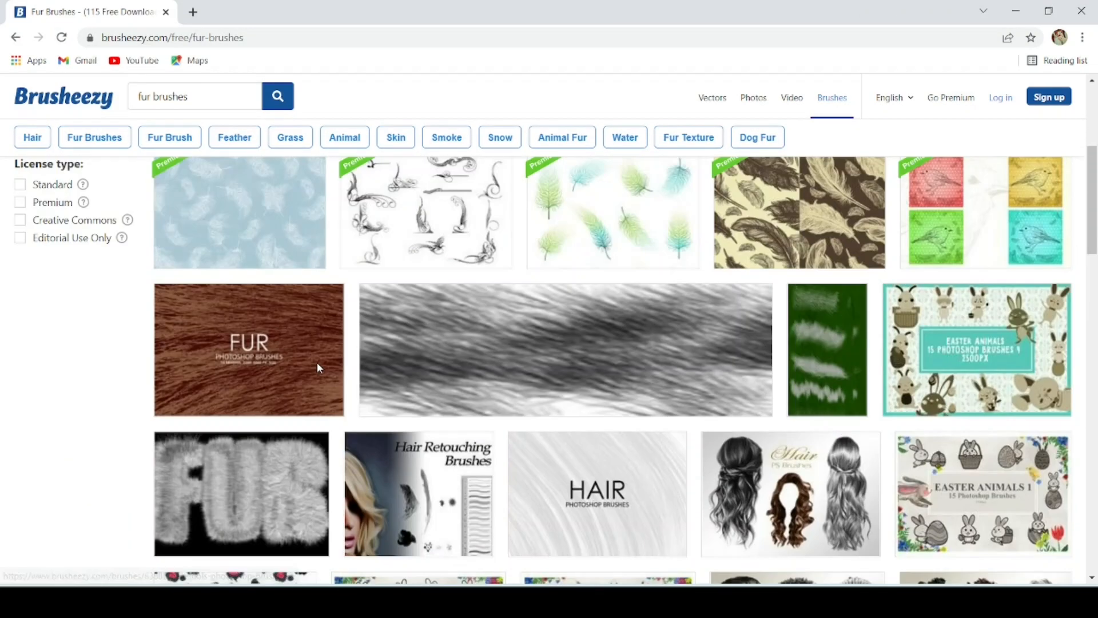
pyautogui.scroll(-5, 316, 366)
pyautogui.scroll(-2, 319, 368)
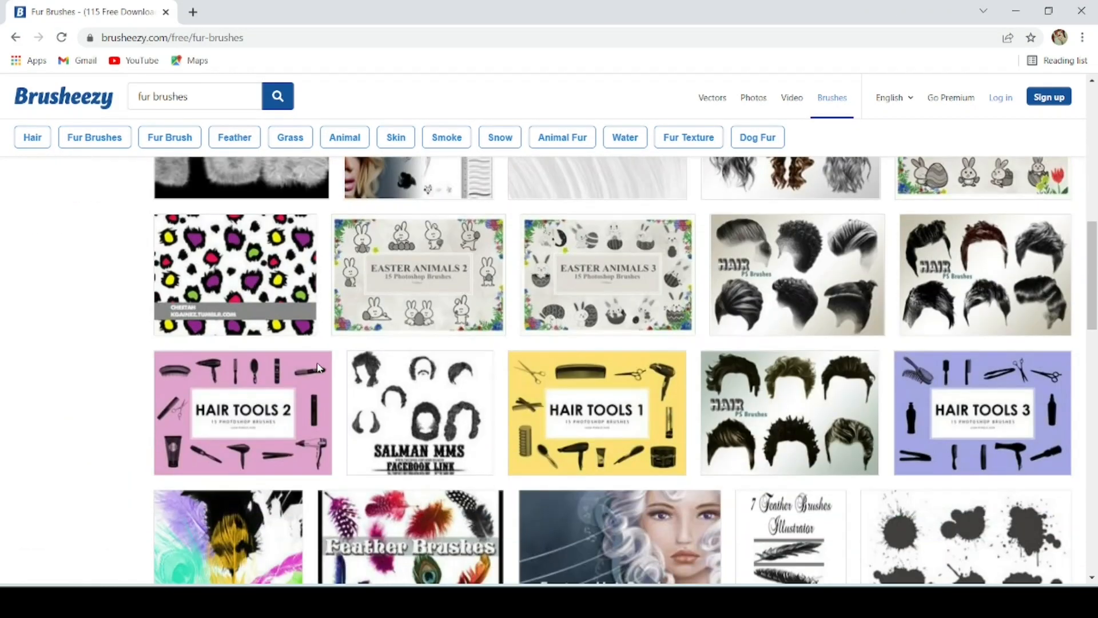
pyautogui.scroll(3, 319, 367)
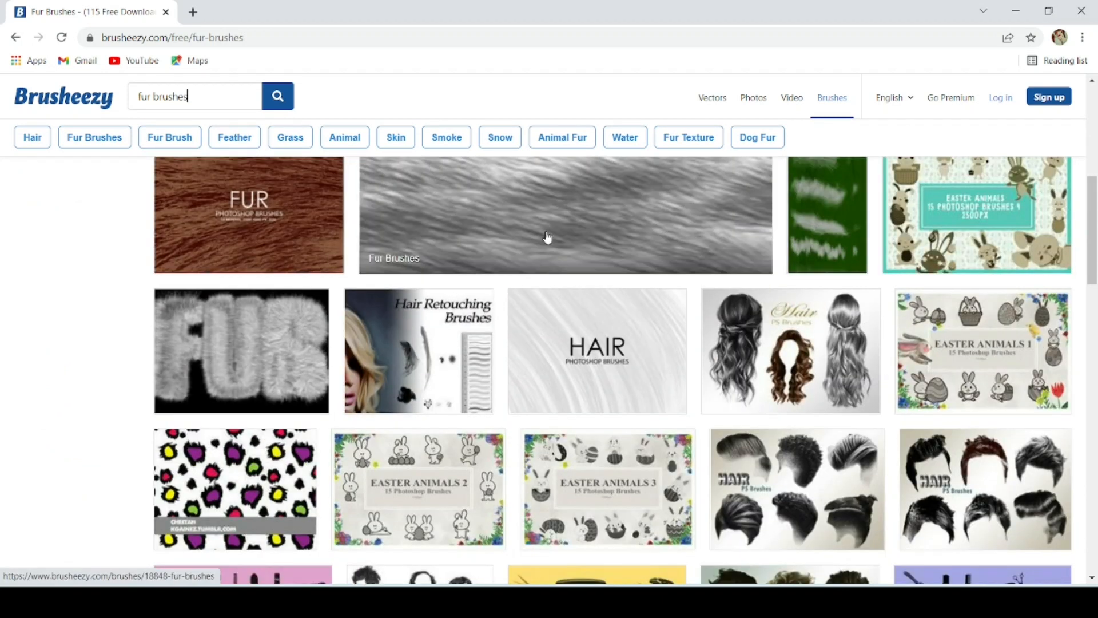
pyautogui.click(543, 228)
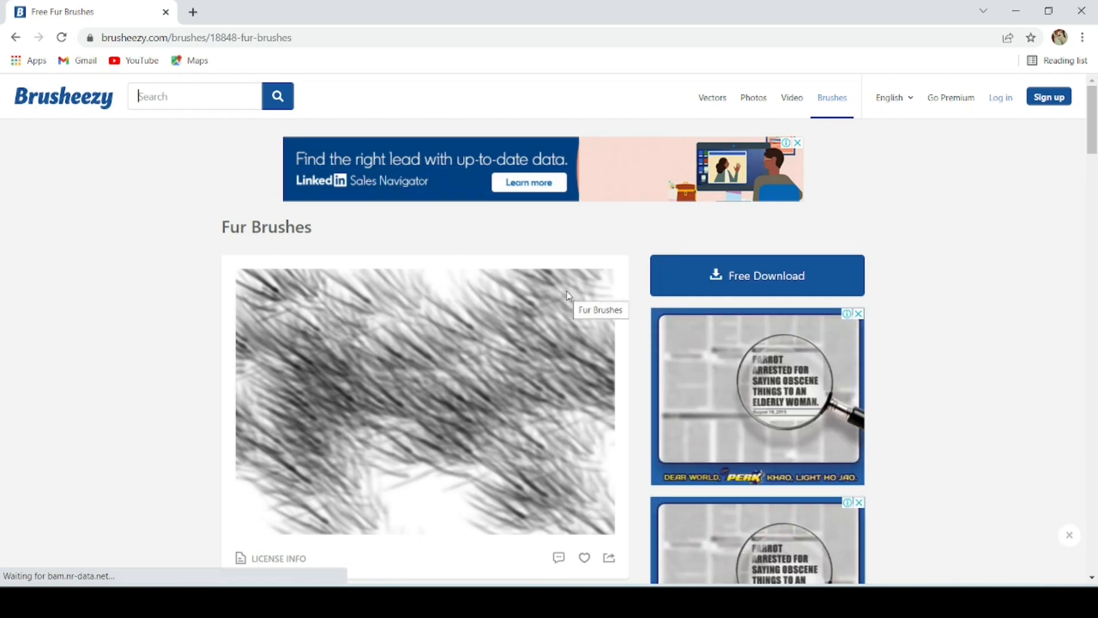
pyautogui.click(727, 286)
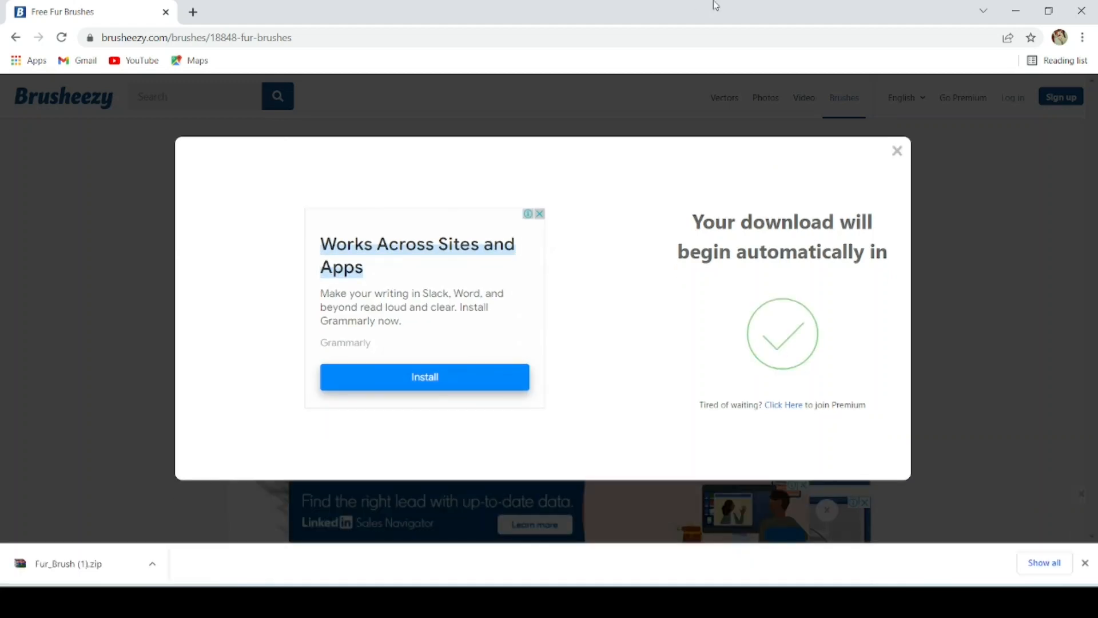
# - Open the downloaded archive Fur_Brush (1).zip, dismiss the WinRAR license reminder and load Fur Brush.abr into Photoshop
pyautogui.click(152, 565)
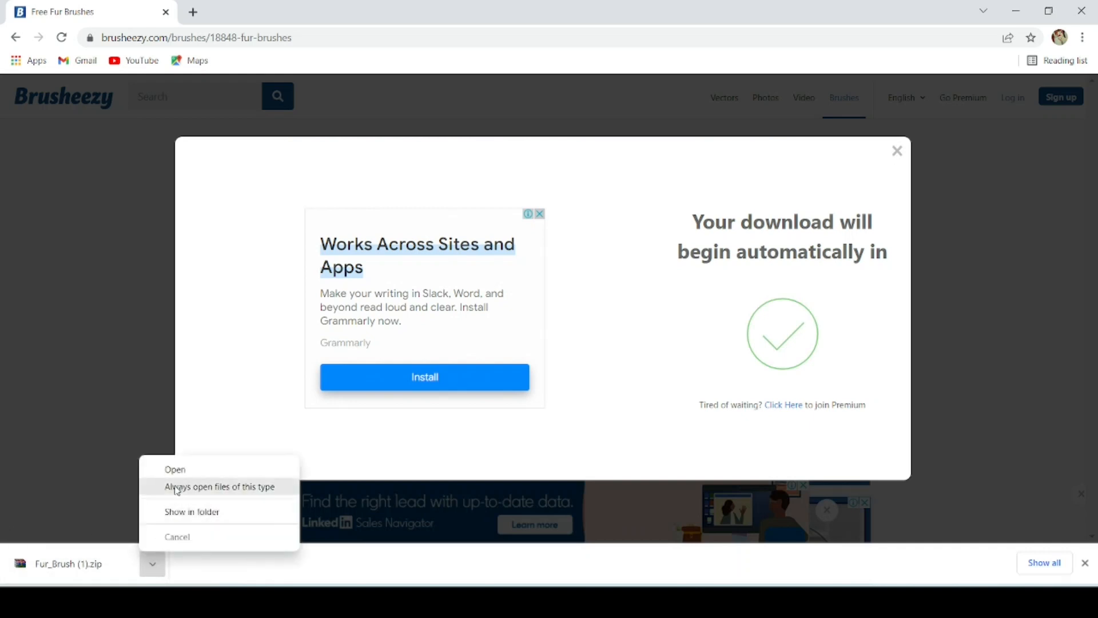
pyautogui.click(191, 472)
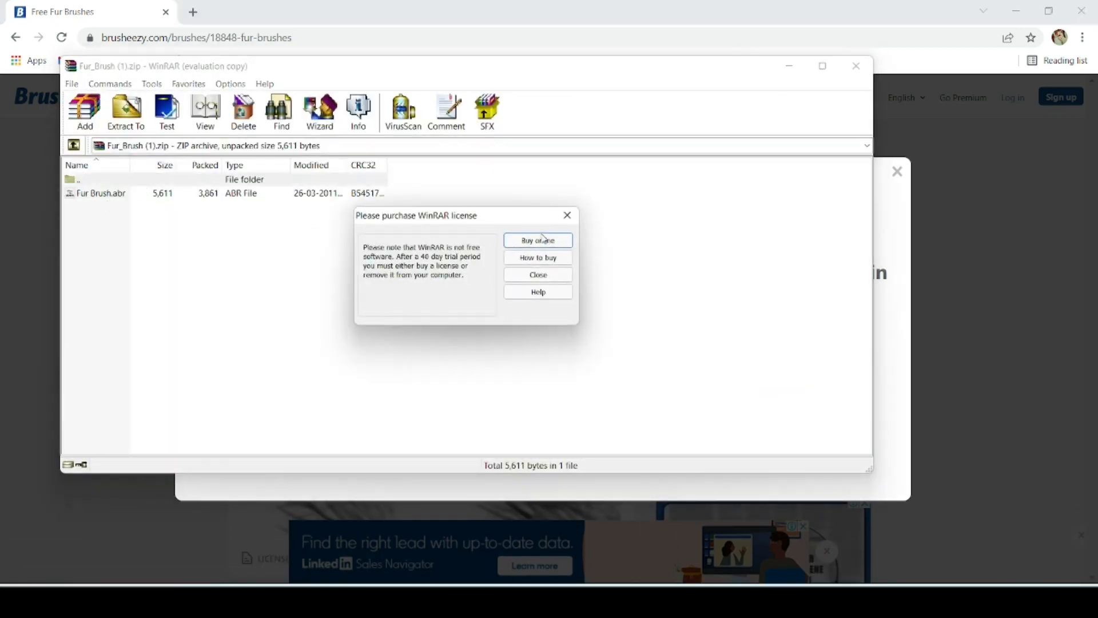
pyautogui.click(568, 218)
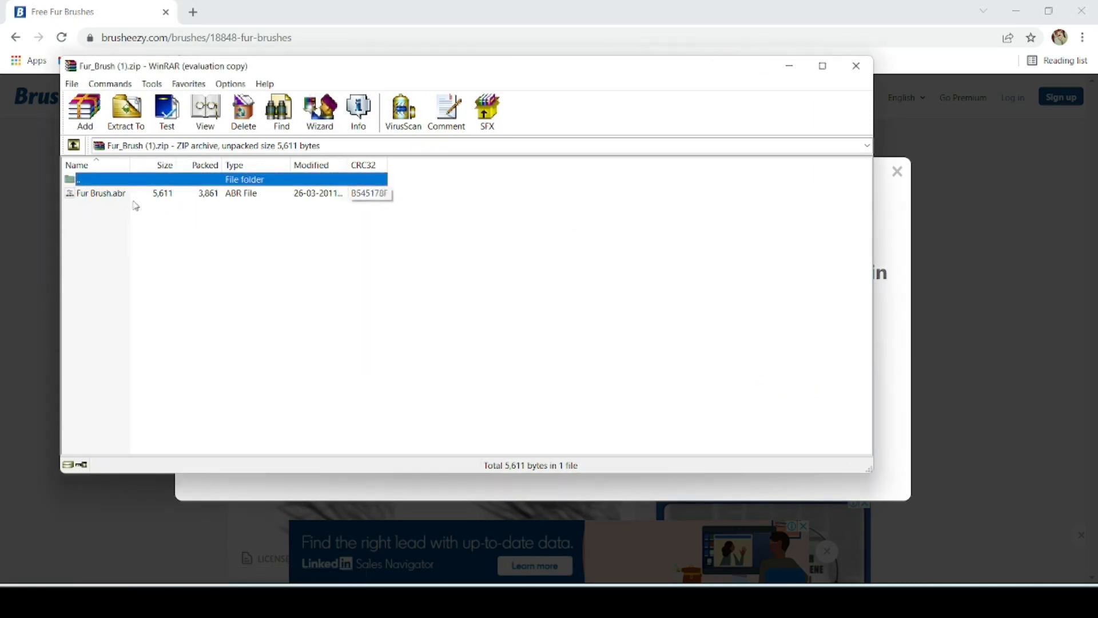
pyautogui.doubleClick(96, 194)
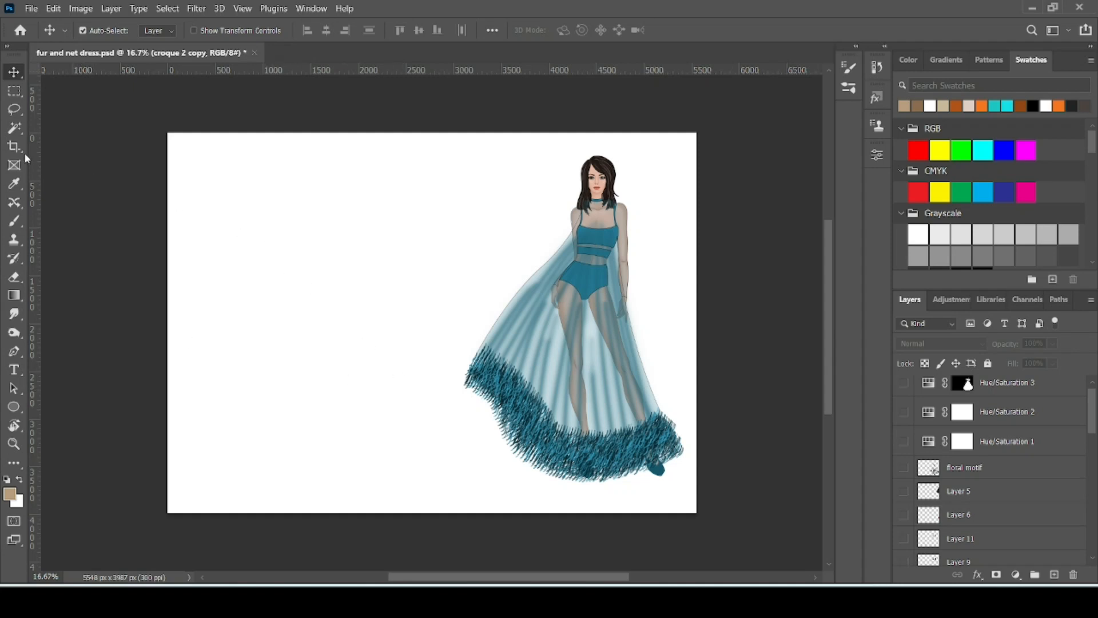
# - Activate the Brush tool and choose the sampled brush in the newly loaded Fur Brush 2 group
pyautogui.click(13, 221)
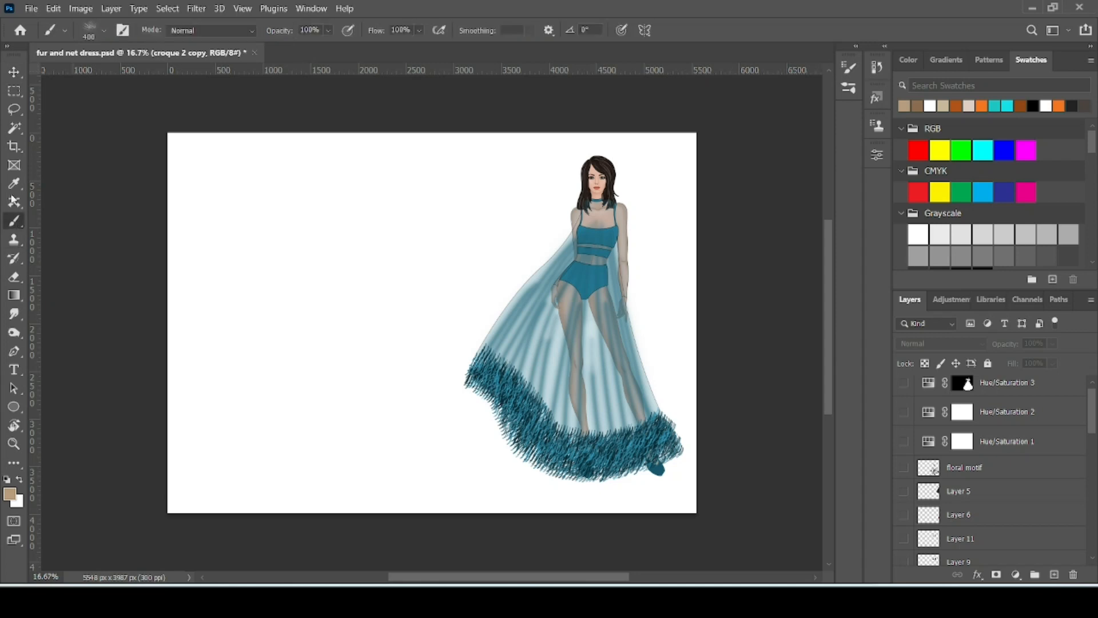
pyautogui.click(31, 9)
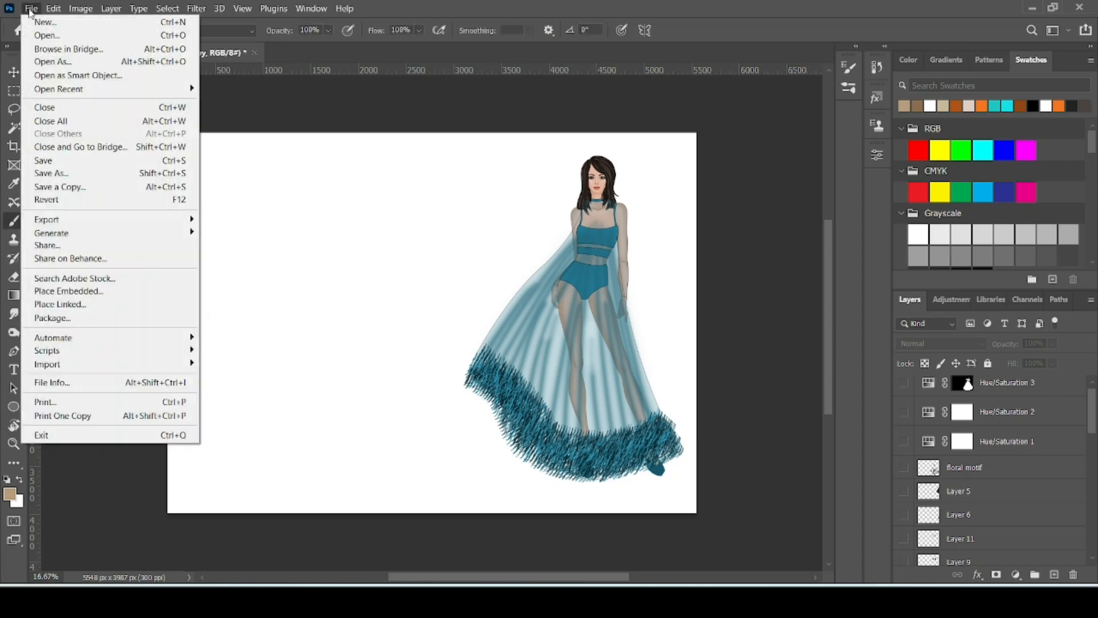
pyautogui.click(12, 225)
pyautogui.click(103, 29)
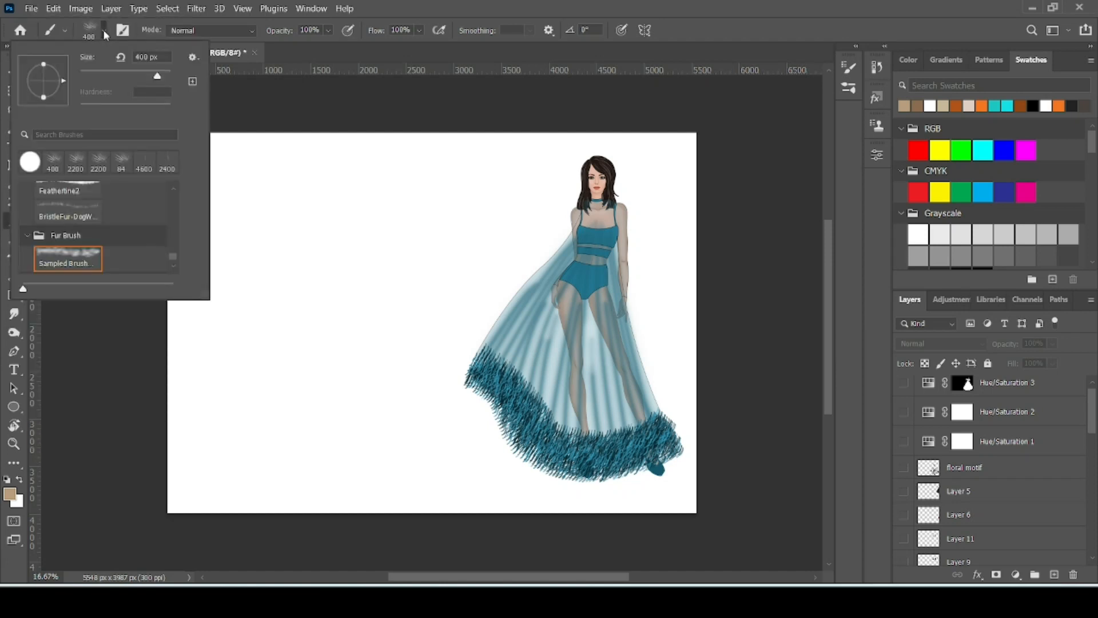
pyautogui.scroll(-1, 80, 243)
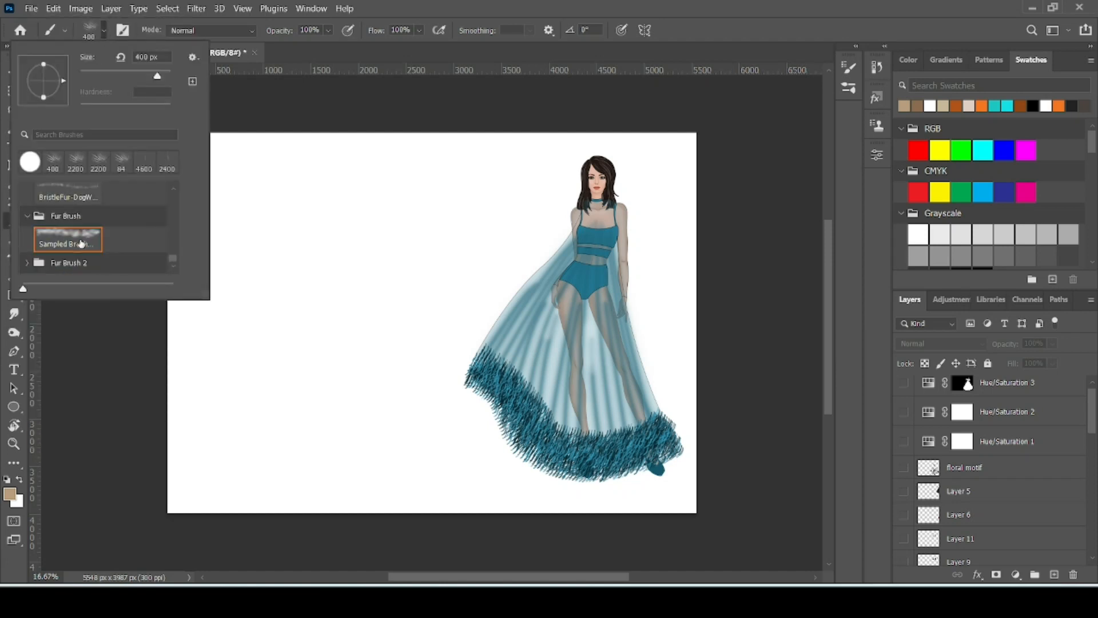
pyautogui.click(56, 263)
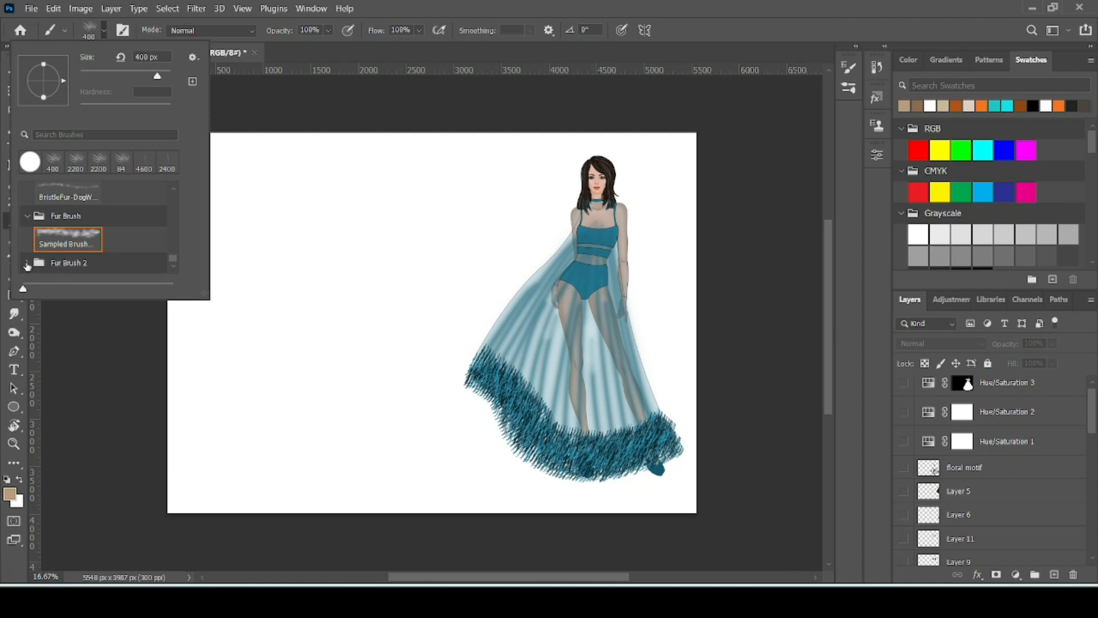
pyautogui.doubleClick(55, 258)
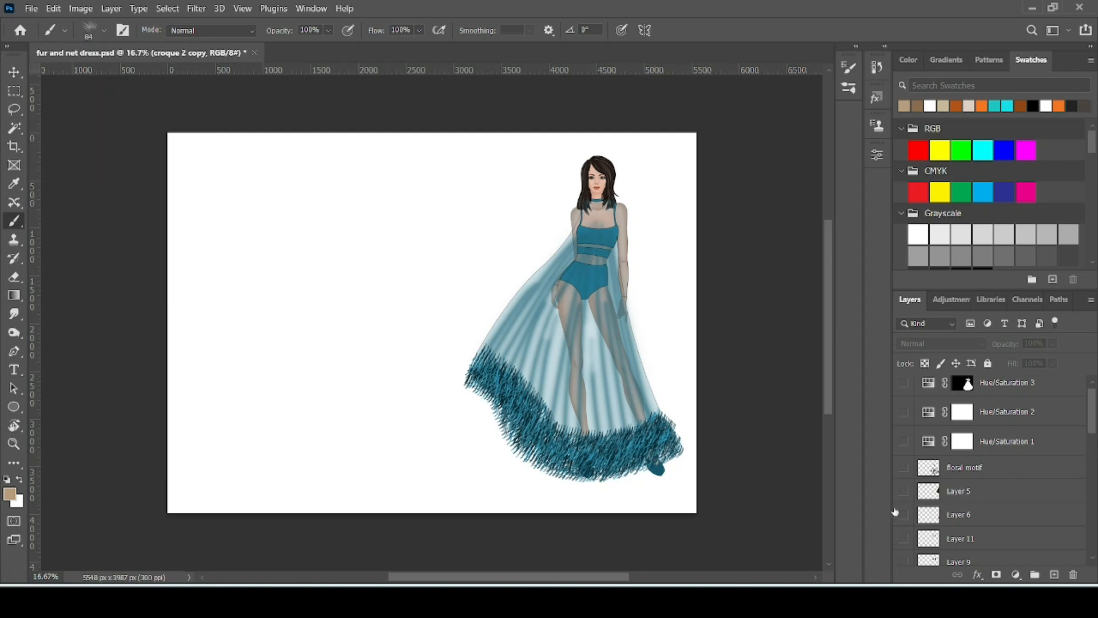
# - Select Layer 2 inside Group 1 as the layer to paint on
pyautogui.scroll(-3, 928, 491)
pyautogui.scroll(-3, 928, 491)
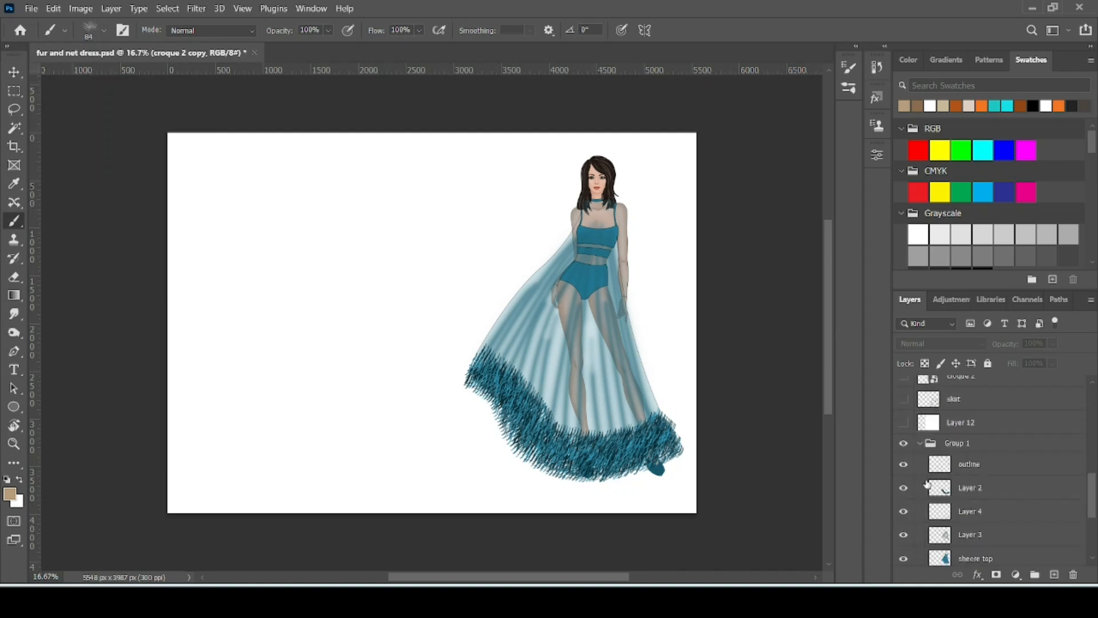
pyautogui.click(963, 488)
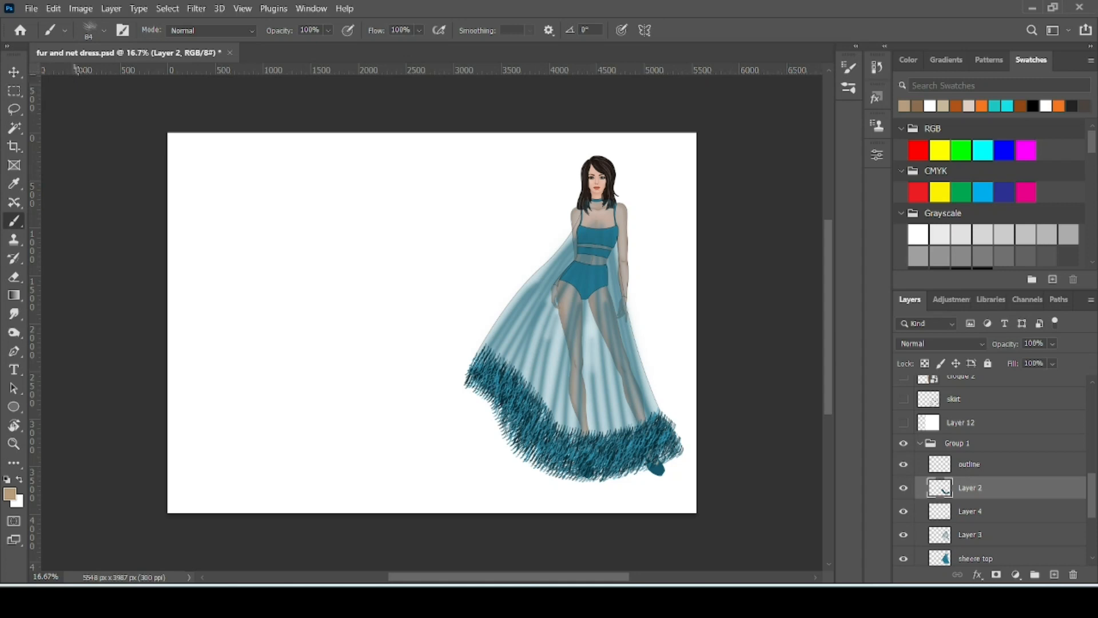
# - Collapse the Fur Brush 2 group, try a large fur stroke on the empty canvas left of the figure, and undo it
pyautogui.click(103, 31)
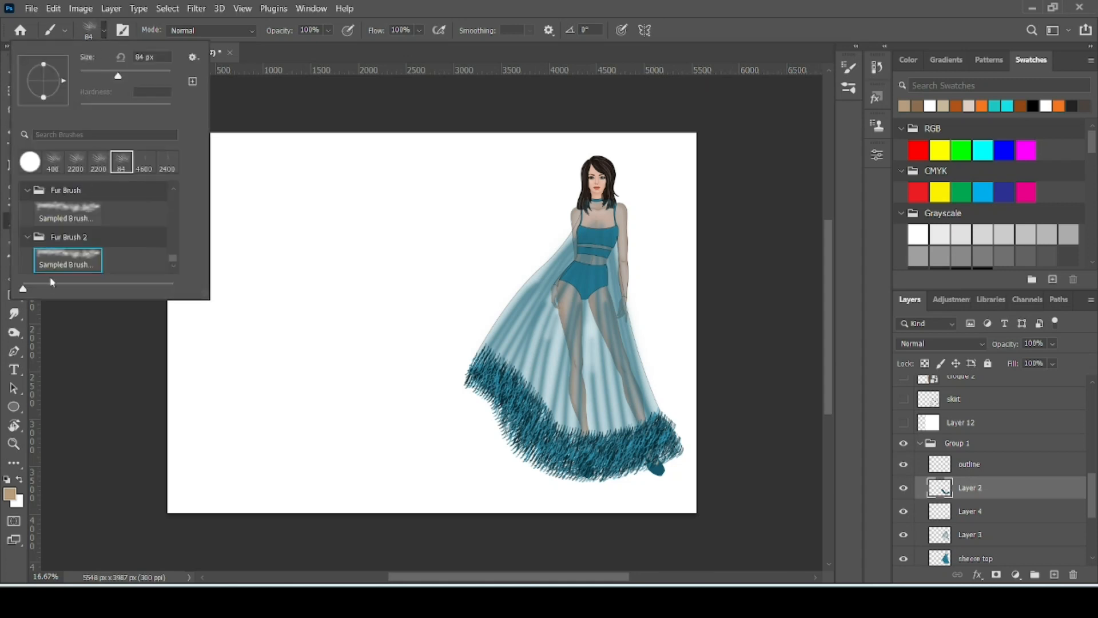
pyautogui.click(28, 237)
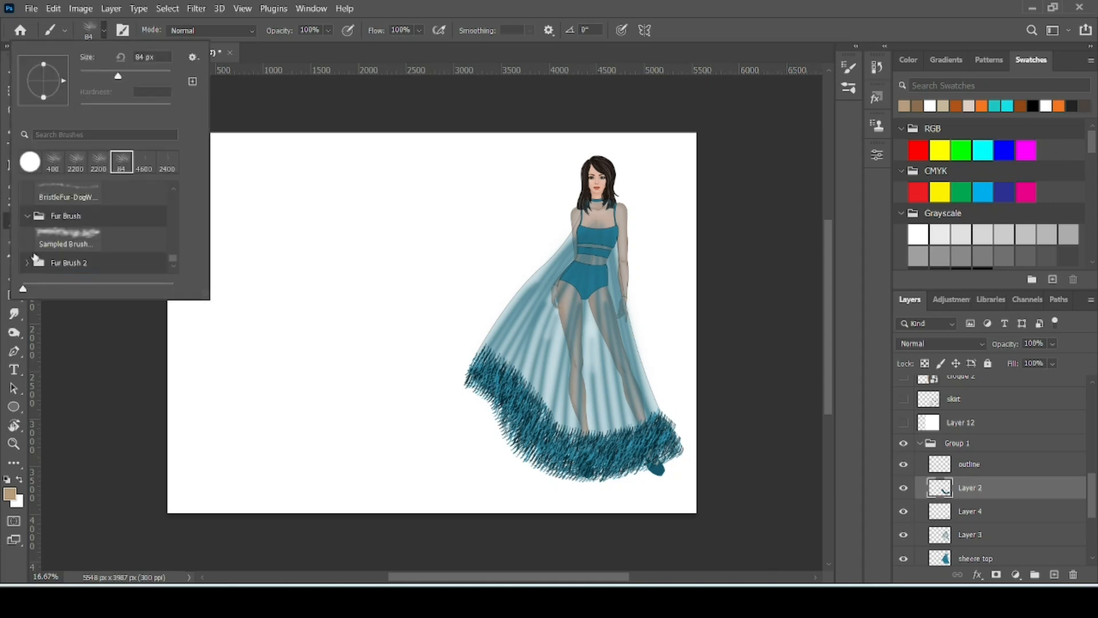
pyautogui.click(322, 210)
pyautogui.click(322, 210)
pyautogui.moveTo(230, 302)
pyautogui.mouseDown()
pyautogui.moveTo(287, 232)
pyautogui.moveTo(480, 216)
pyautogui.mouseUp()
pyautogui.hotkey('ctrl', 'z')
# - Reduce the brush size and paint tan fur strokes on the blank canvas left of the figure
pyautogui.press('[')
pyautogui.press('[')
pyautogui.press('[')
pyautogui.press('[')
pyautogui.press('[')
pyautogui.press('[')
pyautogui.moveTo(231, 324)
pyautogui.mouseDown()
pyautogui.moveTo(257, 261)
pyautogui.moveTo(230, 296)
pyautogui.moveTo(313, 272)
pyautogui.moveTo(229, 316)
pyautogui.moveTo(339, 277)
pyautogui.moveTo(254, 307)
pyautogui.moveTo(200, 303)
pyautogui.moveTo(274, 263)
pyautogui.moveTo(324, 266)
pyautogui.mouseUp()
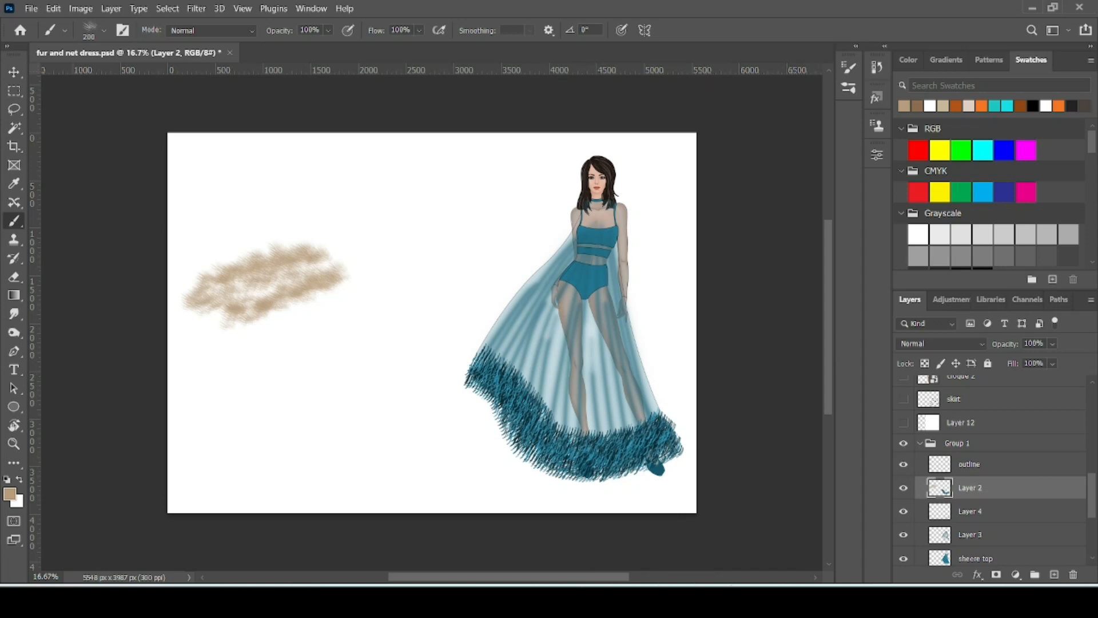
# - Switch to the browser, dismiss the download overlay on the Fur Brushes page, and return to Photoshop
pyautogui.click(708, 601)
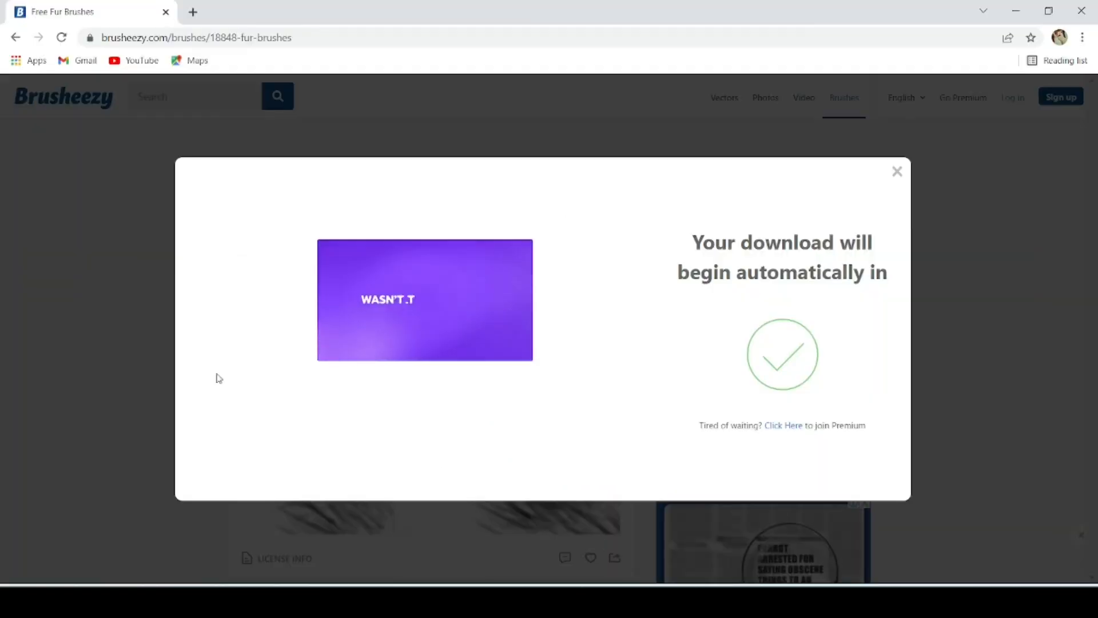
pyautogui.click(896, 172)
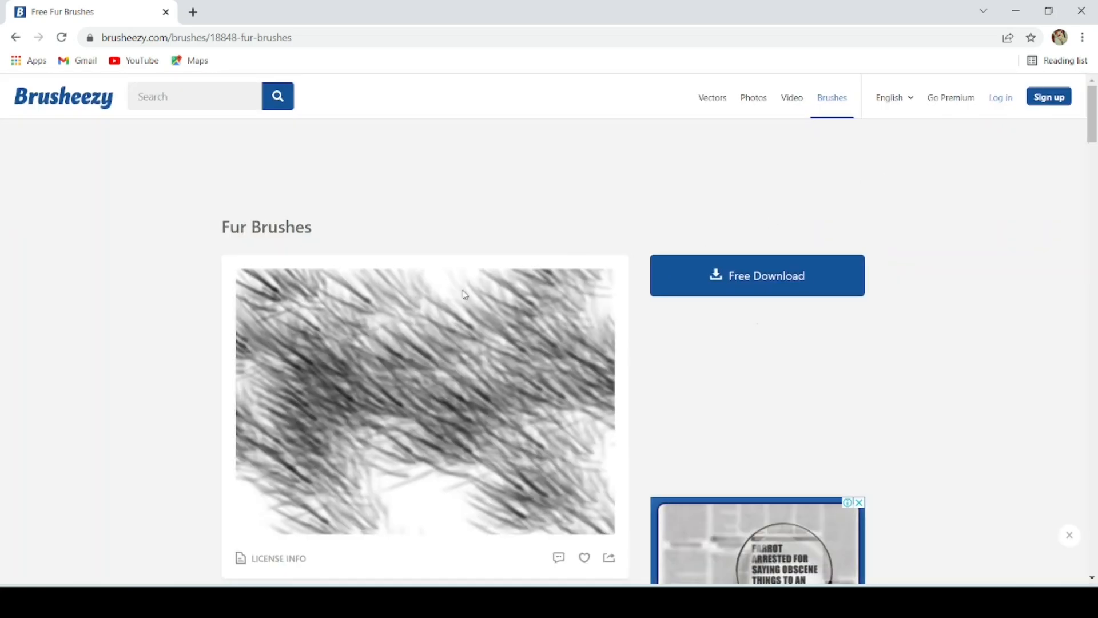
pyautogui.click(1015, 16)
pyautogui.moveTo(706, 600)
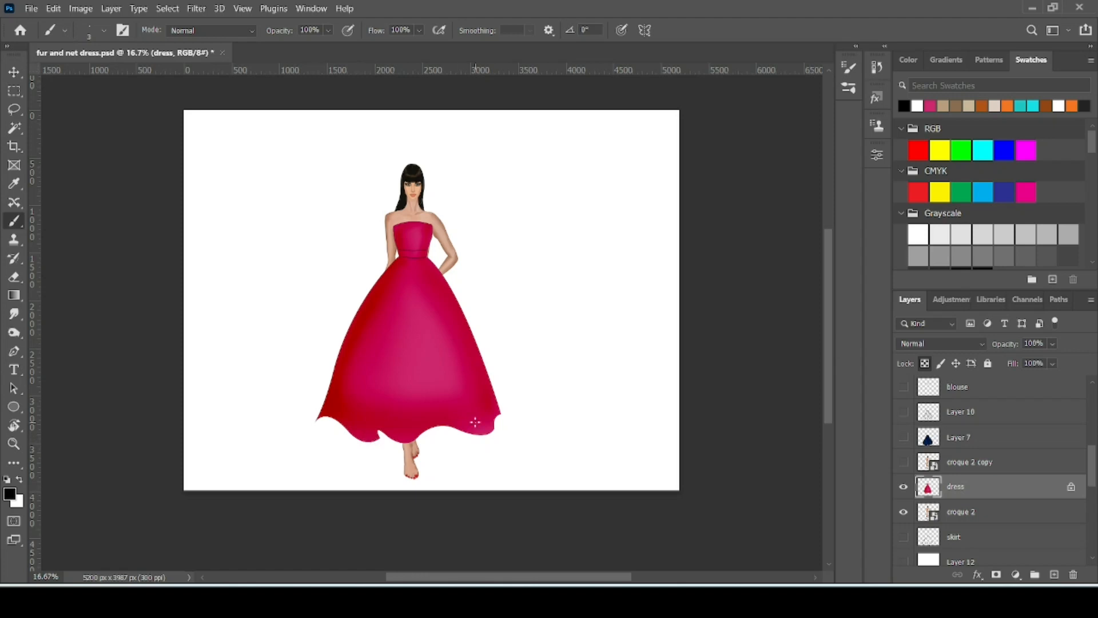
# - Draw an open curved Pen tool path along the wavy hem of the pink dress from one side to the other
pyautogui.click(12, 353)
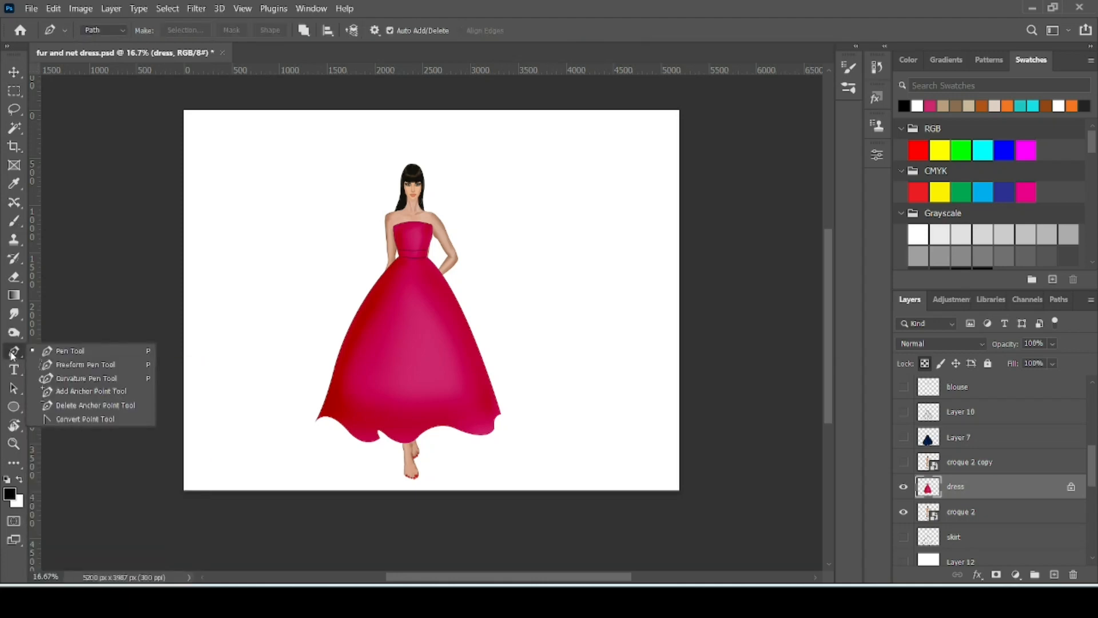
pyautogui.click(53, 351)
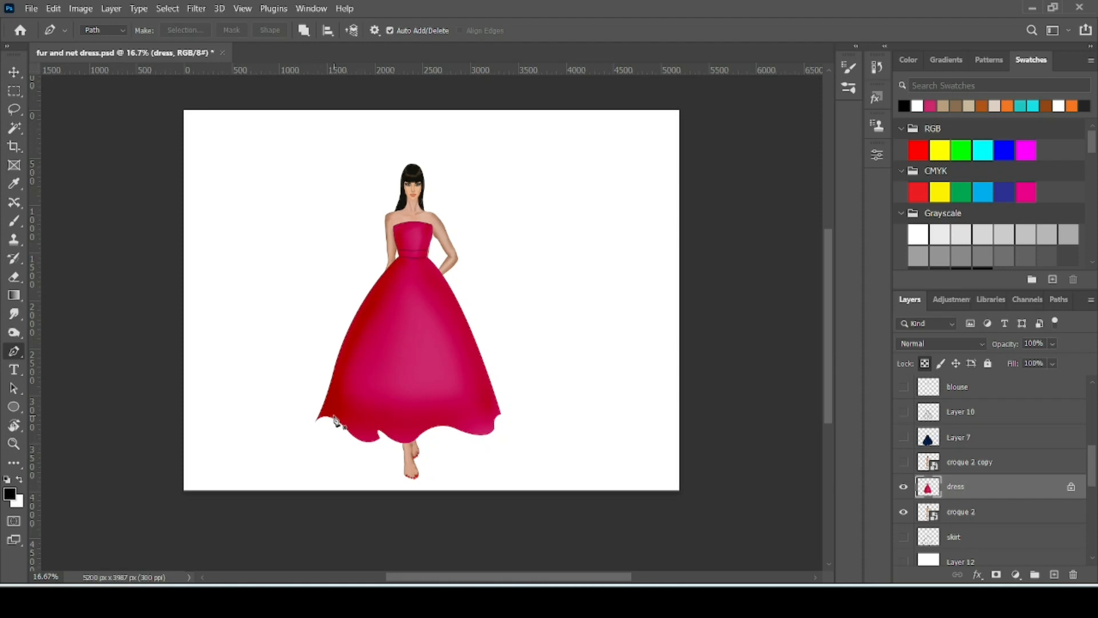
pyautogui.click(319, 412)
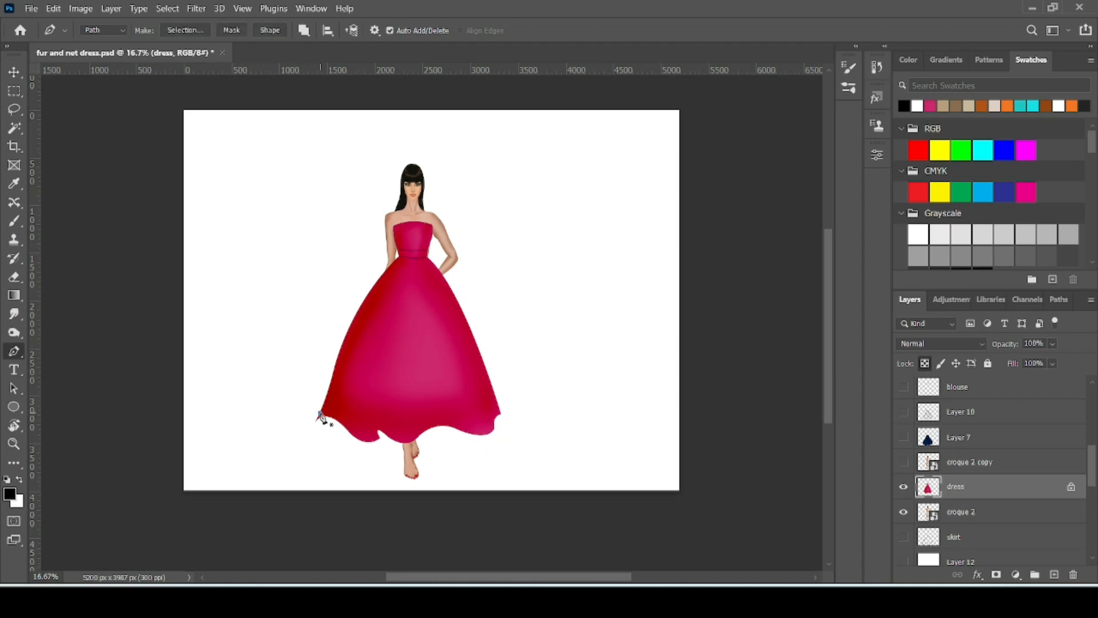
pyautogui.moveTo(357, 435); pyautogui.dragTo(366, 452)
pyautogui.keyDown('alt'); pyautogui.click(357, 435); pyautogui.keyUp('alt')
pyautogui.moveTo(376, 436); pyautogui.dragTo(421, 460)
pyautogui.keyDown('alt'); pyautogui.click(396, 439); pyautogui.keyUp('alt')
pyautogui.click(428, 425)
pyautogui.moveTo(429, 426); pyautogui.dragTo(441, 407)
pyautogui.click(483, 431)
pyautogui.click(498, 409)
pyautogui.moveTo(499, 409); pyautogui.dragTo(504, 409)
# - Save the new hem path under the name fur
pyautogui.click(1059, 301)
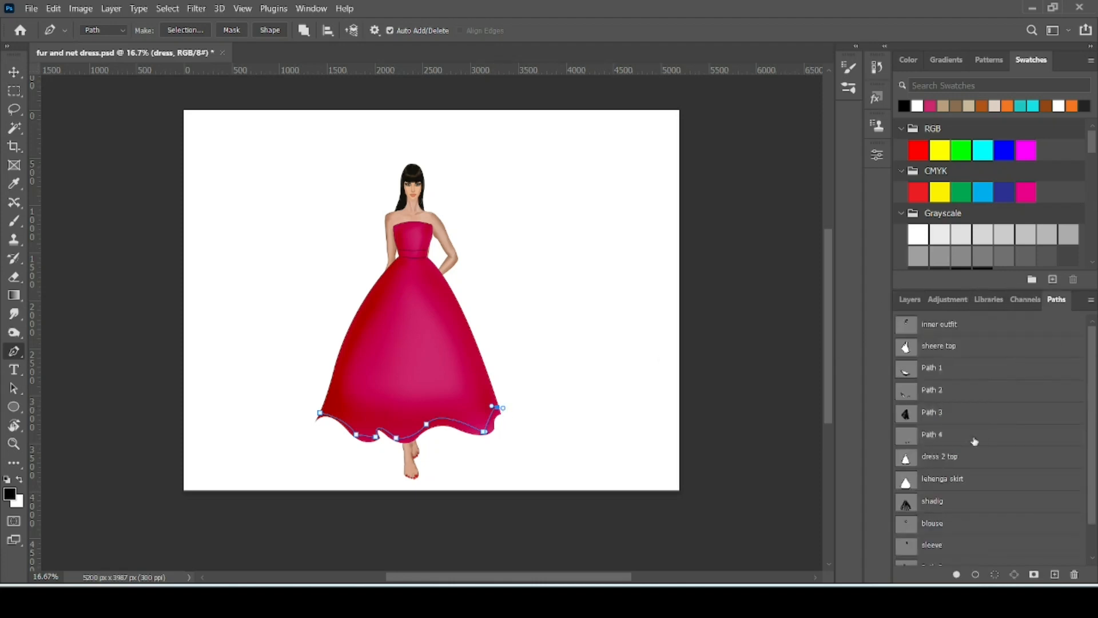
pyautogui.scroll(-2, 961, 522)
pyautogui.doubleClick(954, 554)
pyautogui.write('fur')
pyautogui.press('Return')
# - Activate the Brush tool with the sampled brush from the Fur Brush 2 group
pyautogui.click(15, 222)
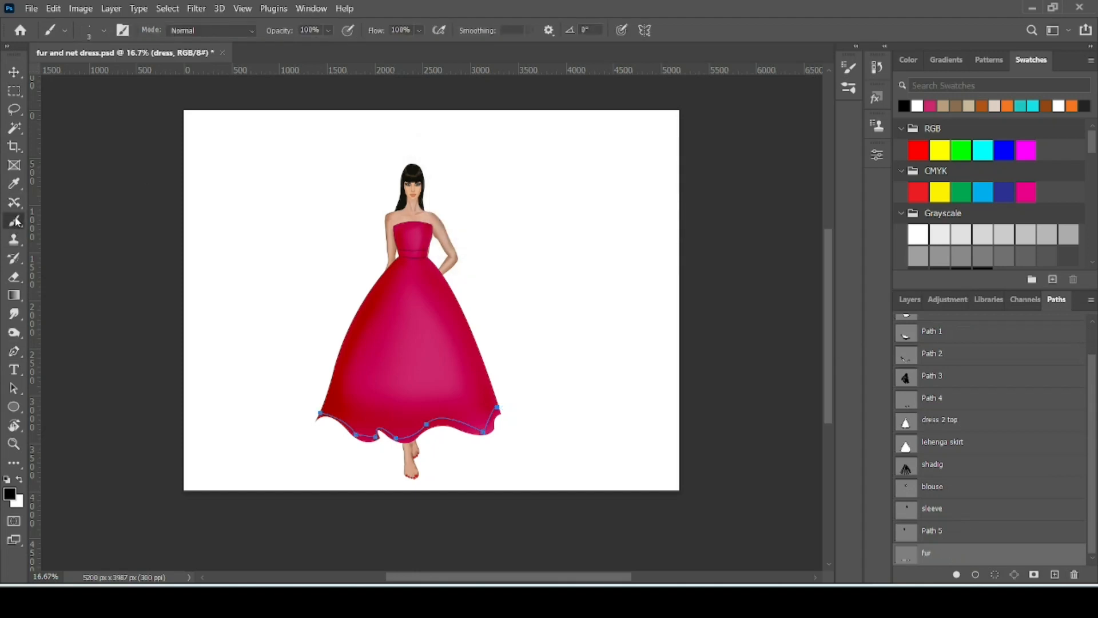
pyautogui.click(104, 30)
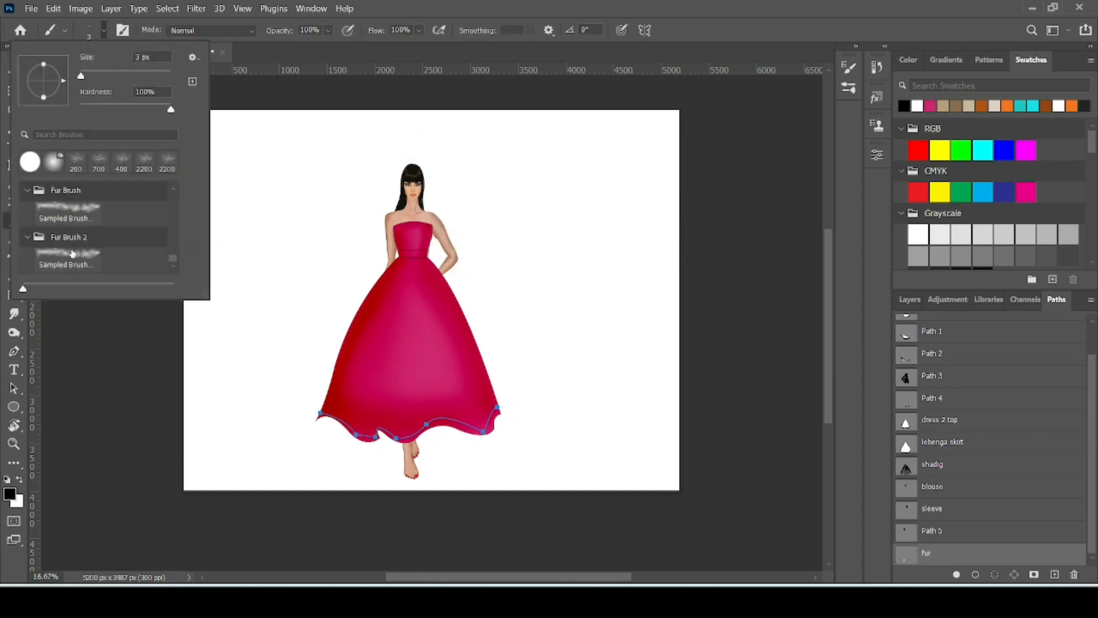
pyautogui.click(48, 263)
pyautogui.click(265, 217)
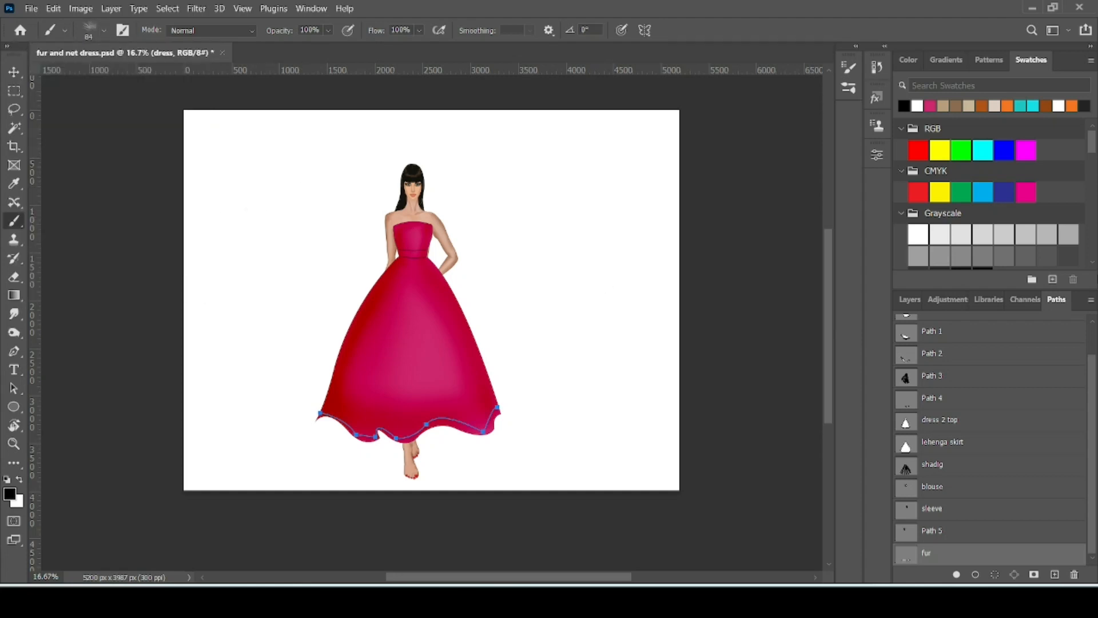
# - Create a new layer named fur effect directly above the dress layer
pyautogui.click(910, 300)
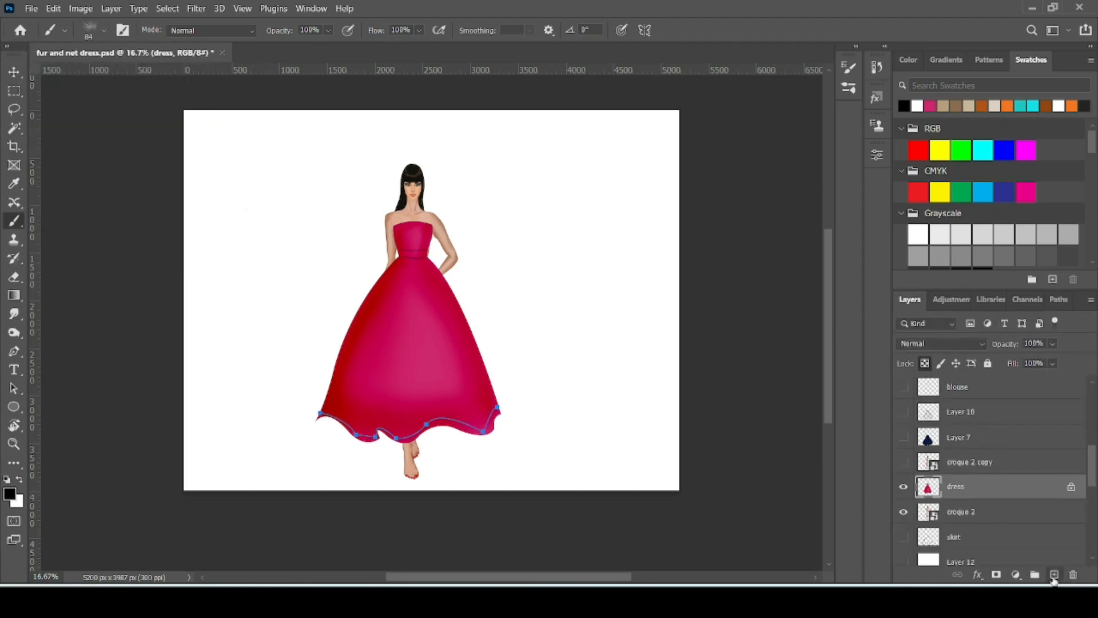
pyautogui.click(1054, 575)
pyautogui.write('fur effect')
pyautogui.press('Return')
# - Enlarge the fur brush to 125 px, trying black strokes on the blank canvas beside the figure and undoing them
pyautogui.moveTo(212, 261)
pyautogui.mouseDown()
pyautogui.moveTo(243, 238)
pyautogui.moveTo(302, 243)
pyautogui.mouseUp()
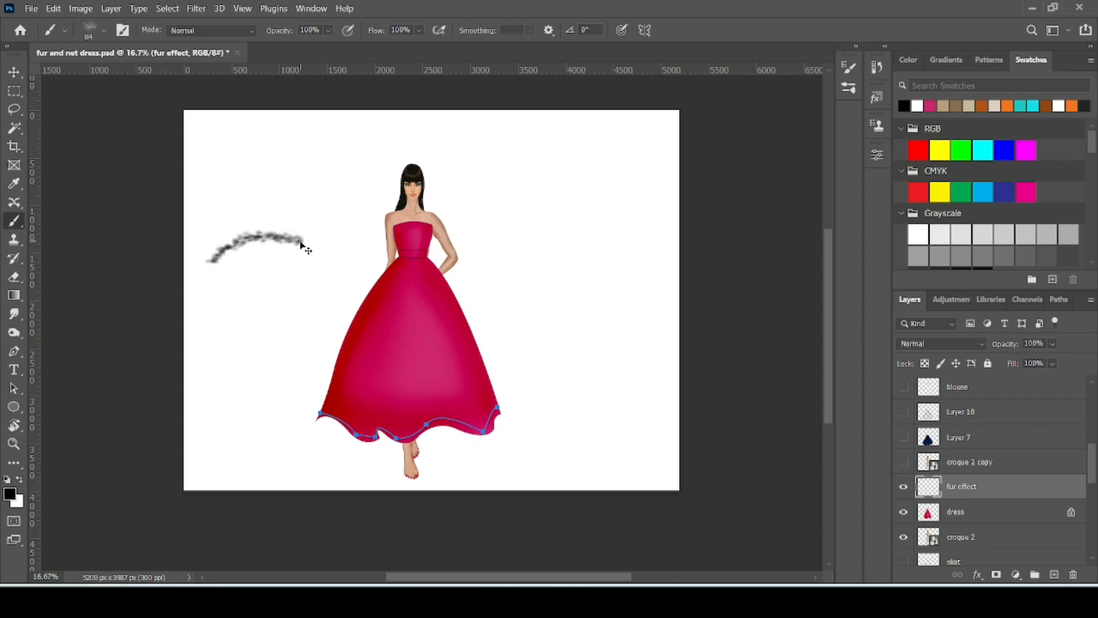
pyautogui.hotkey('ctrl', 'z')
pyautogui.press(']')
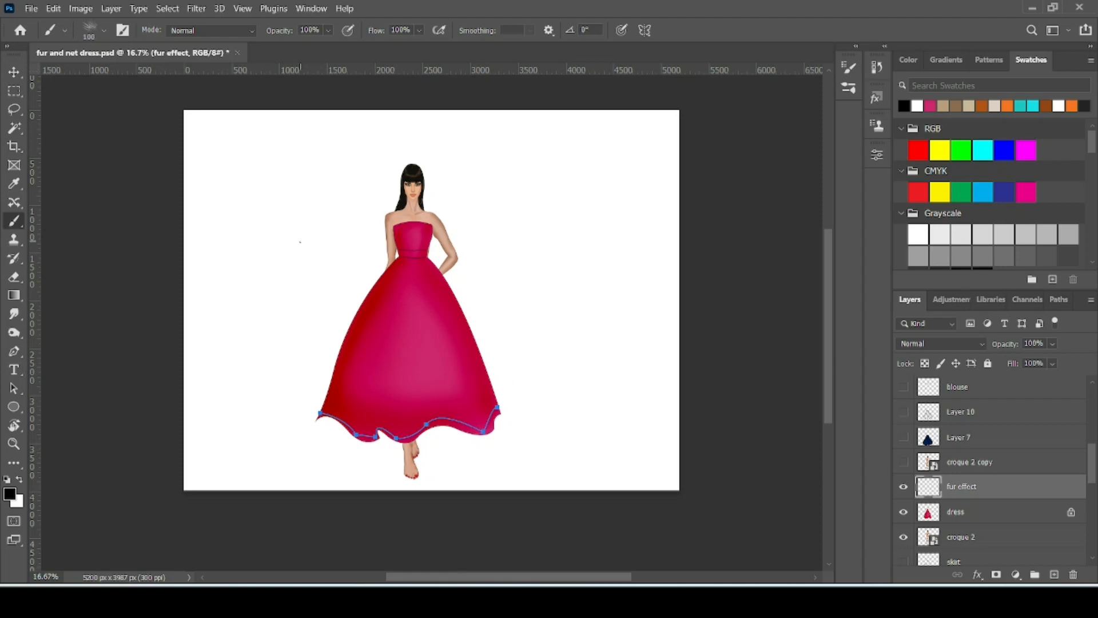
pyautogui.moveTo(219, 245); pyautogui.dragTo(313, 197)
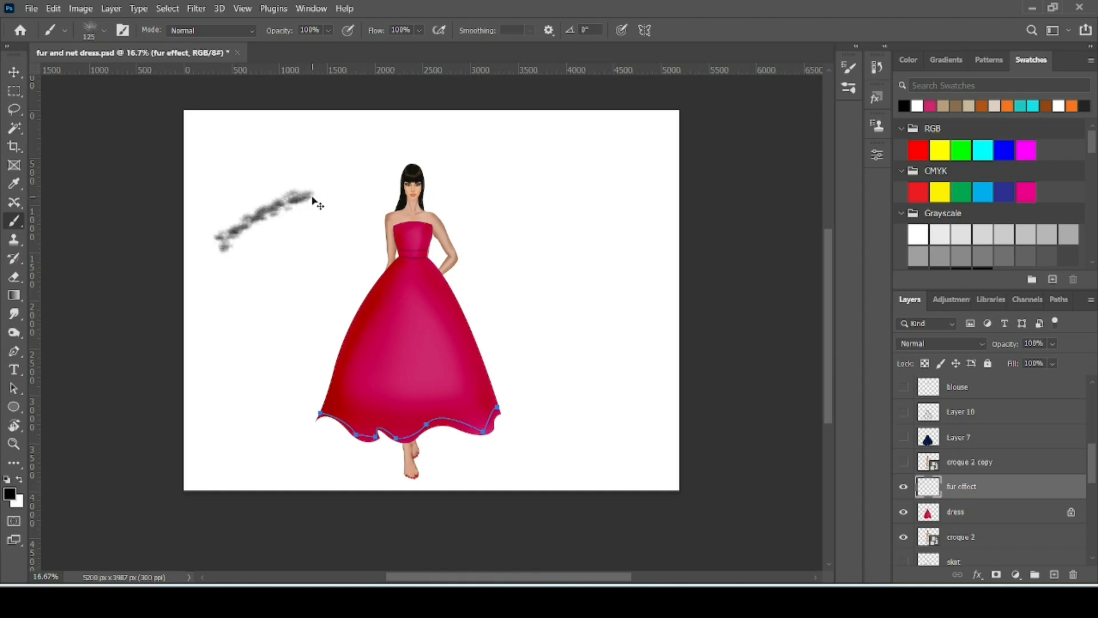
pyautogui.hotkey('ctrl', 'z')
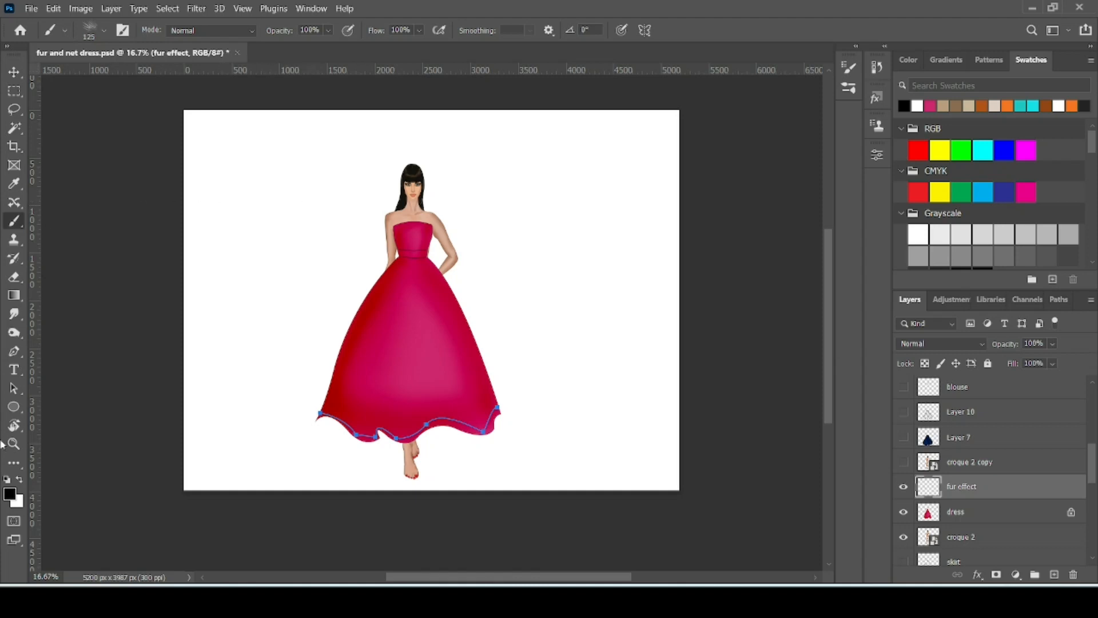
# - Set the foreground colour to a pink sampled from the middle of the skirt
pyautogui.click(9, 494)
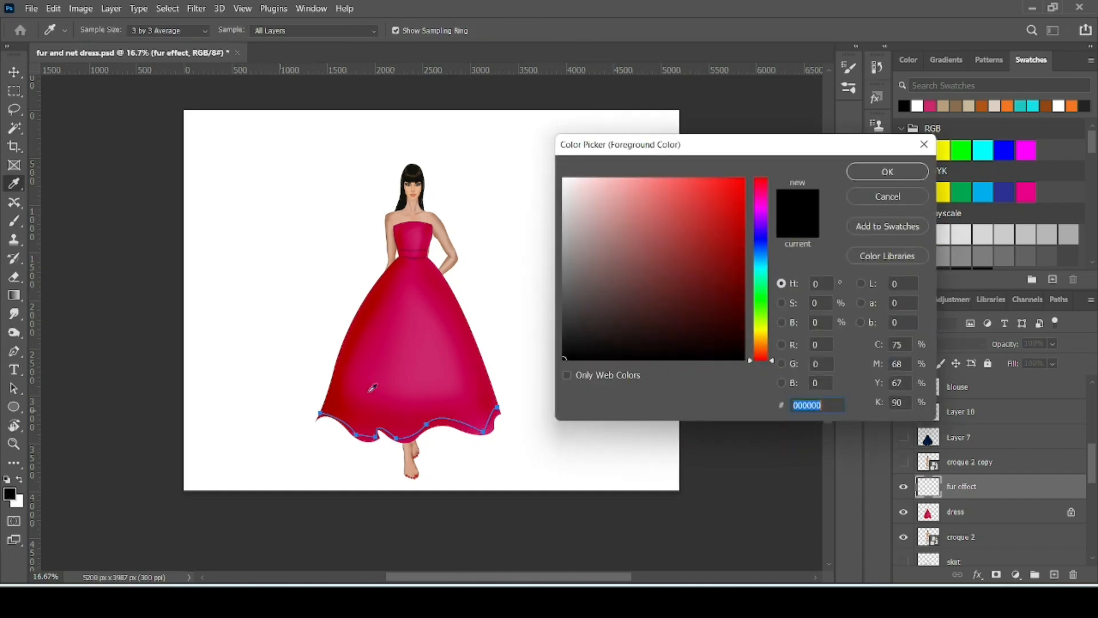
pyautogui.click(400, 340)
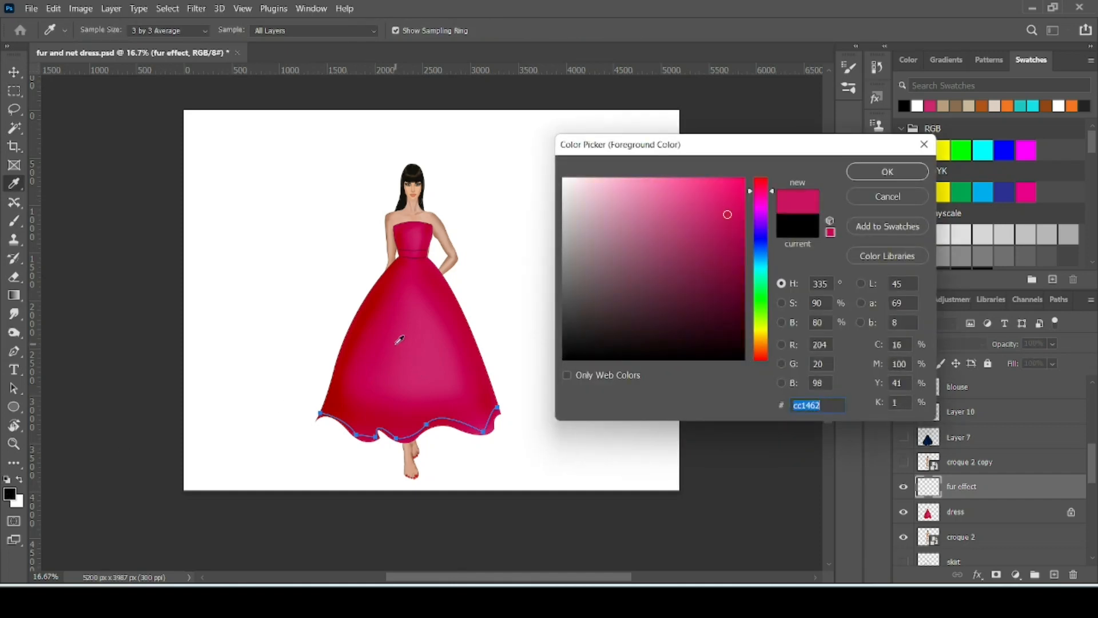
pyautogui.press('Return')
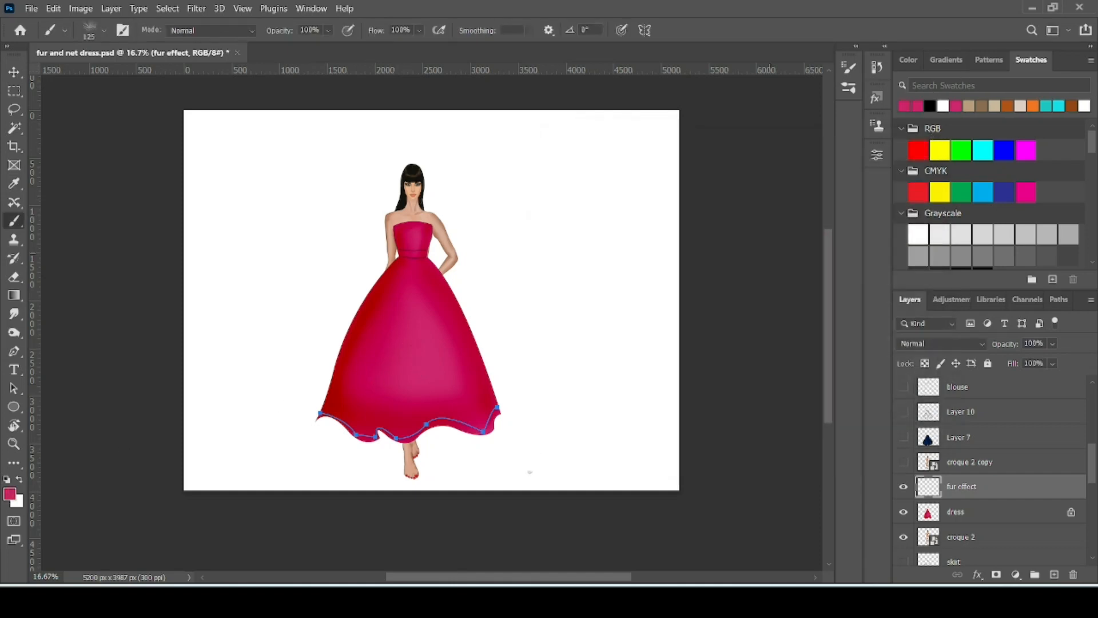
# - Stroke the fur path twice with the 125 px fur brush on the fur effect layer
pyautogui.click(1057, 299)
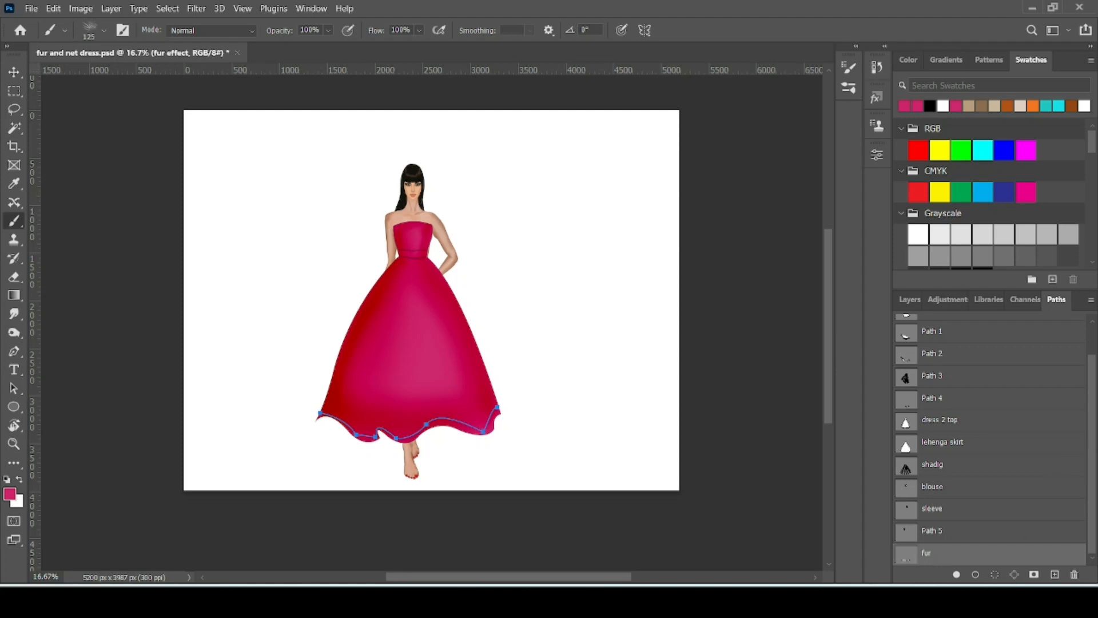
pyautogui.click(974, 574)
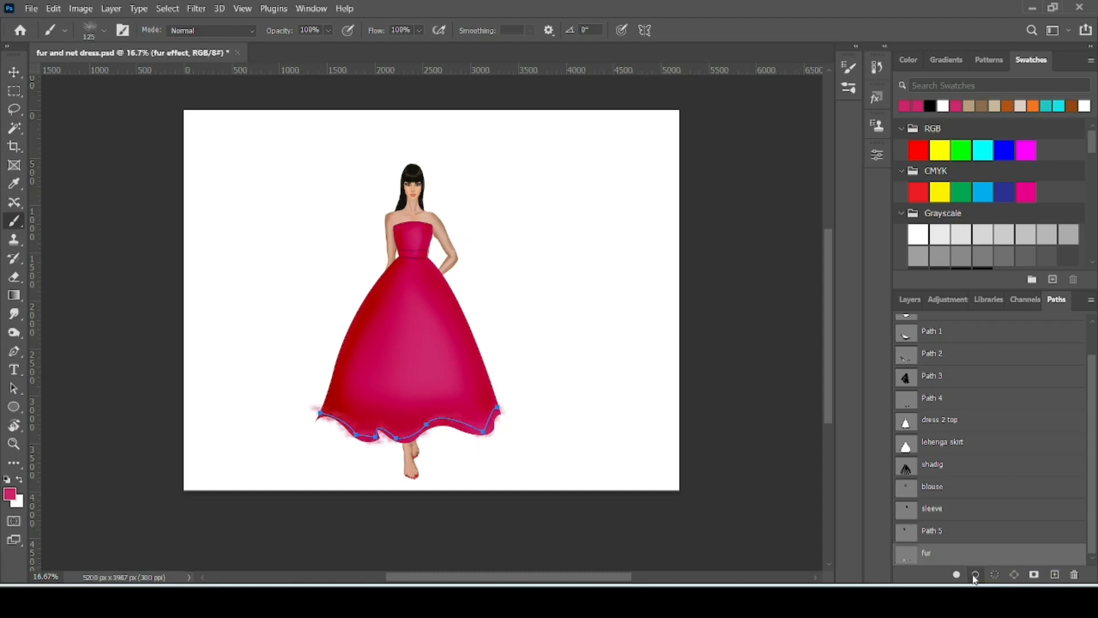
pyautogui.click(974, 575)
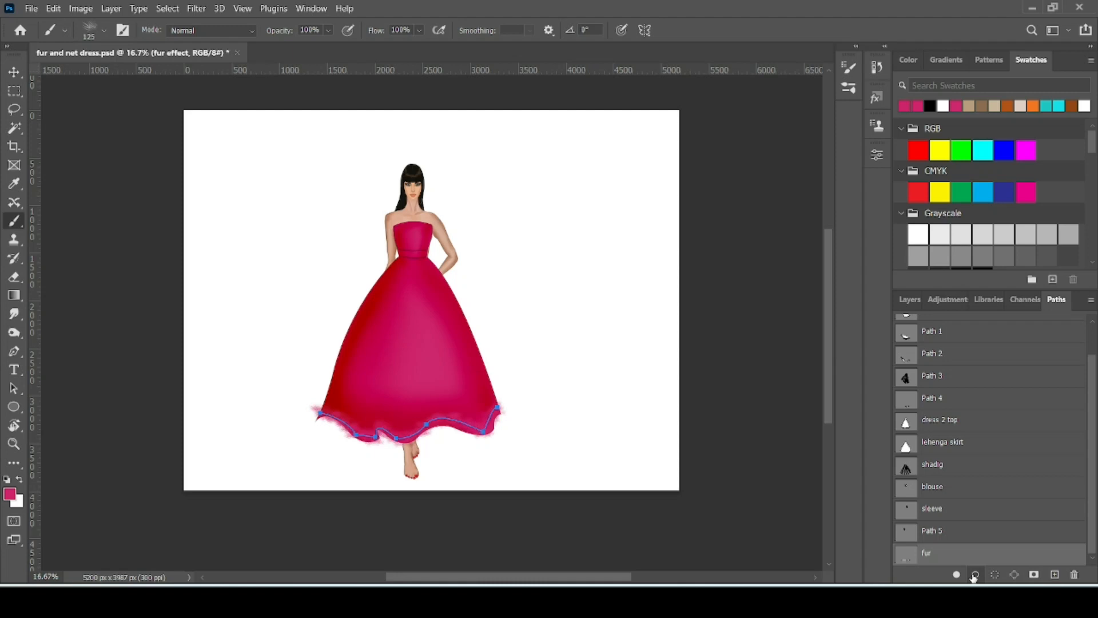
# - Set the fur brush tip angle to 133° in the brush settings
pyautogui.click(849, 90)
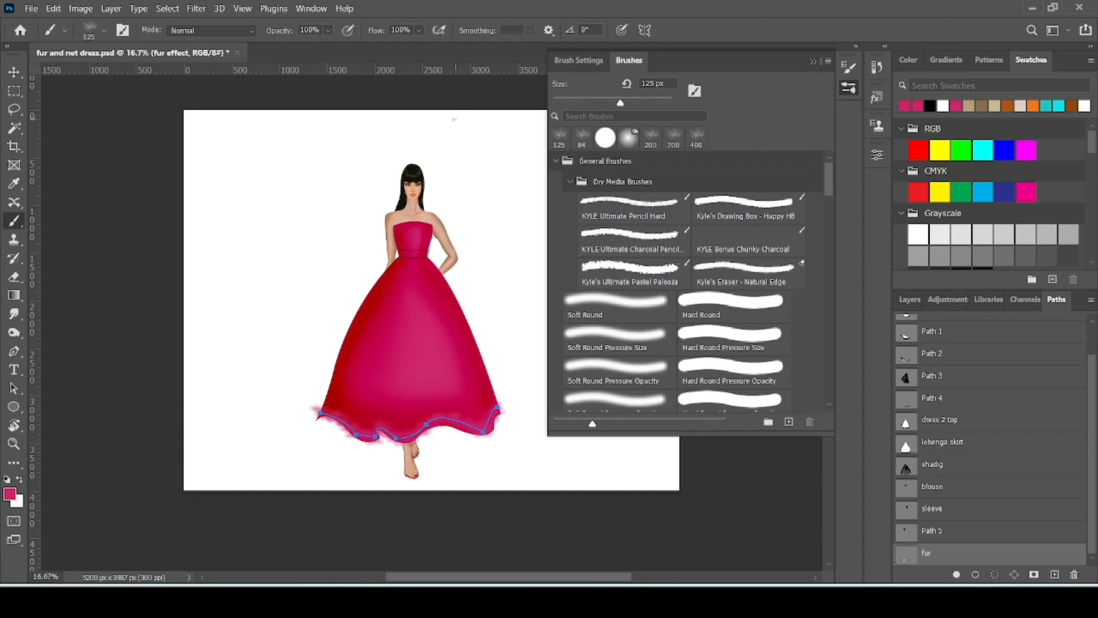
pyautogui.click(584, 60)
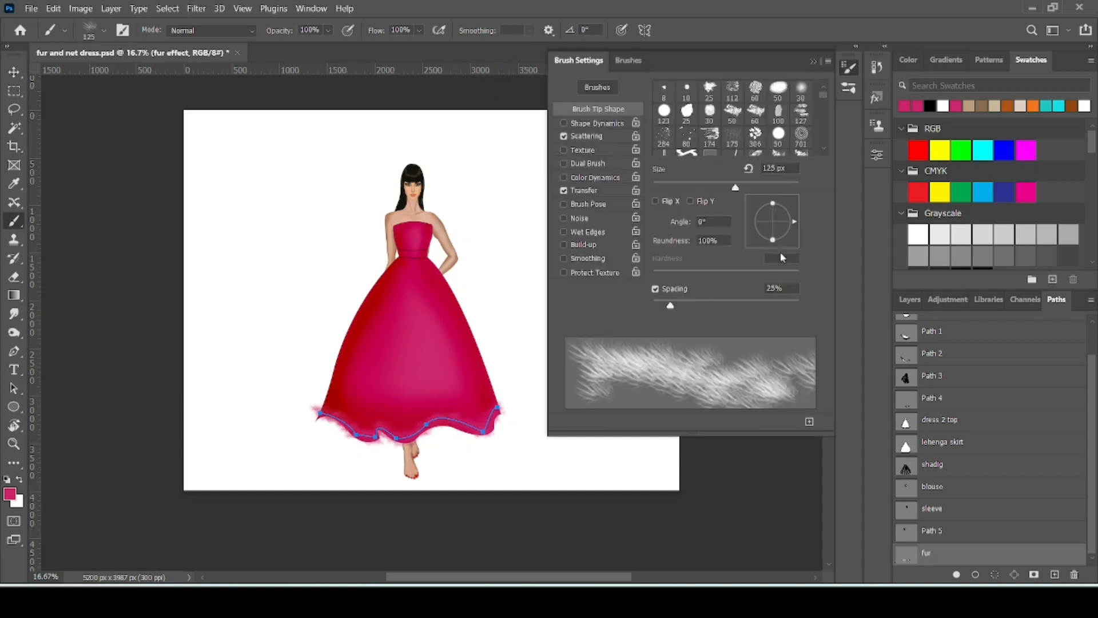
pyautogui.moveTo(795, 225)
pyautogui.mouseDown()
pyautogui.moveTo(773, 204)
pyautogui.moveTo(761, 211)
pyautogui.mouseUp()
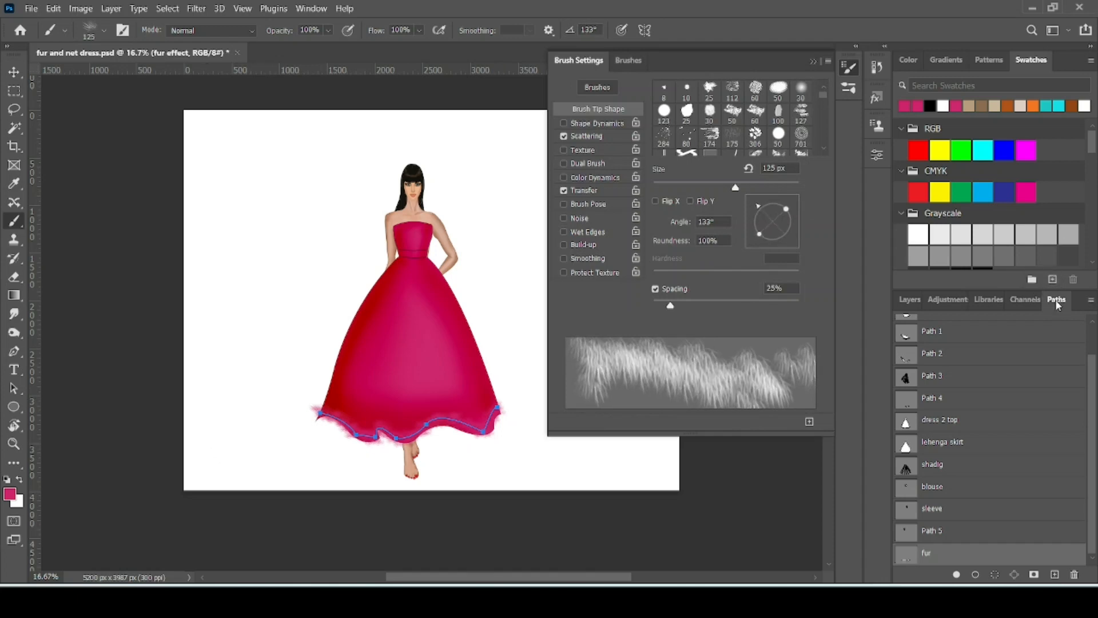
pyautogui.click(813, 60)
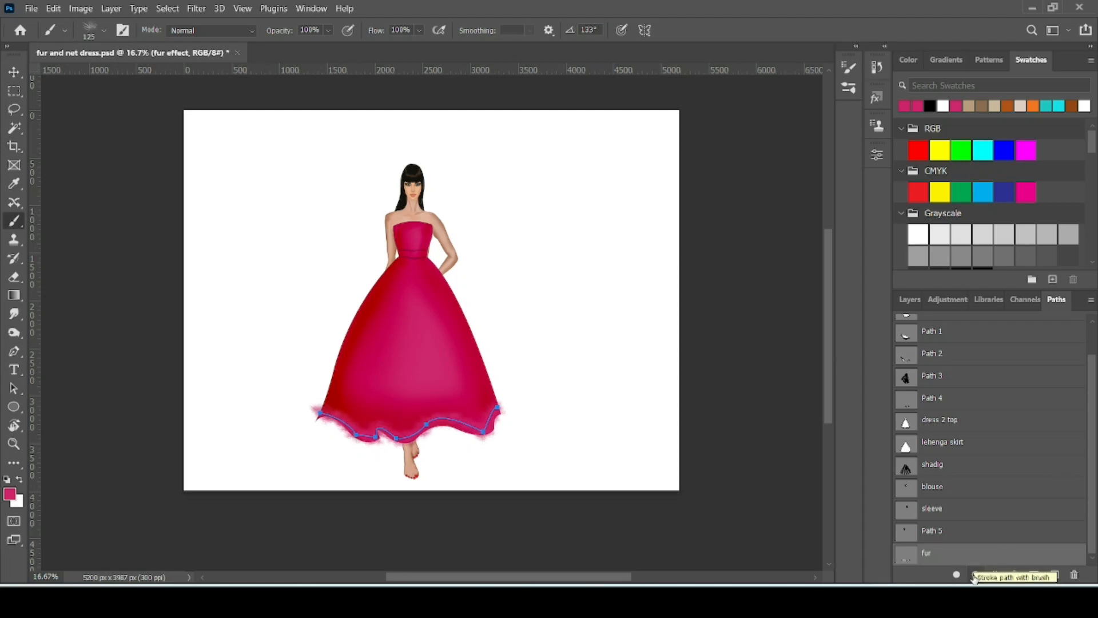
# - Set the foreground colour to dark pink 8d194a and stroke the fur path with an enlarged fur brush
pyautogui.click(10, 496)
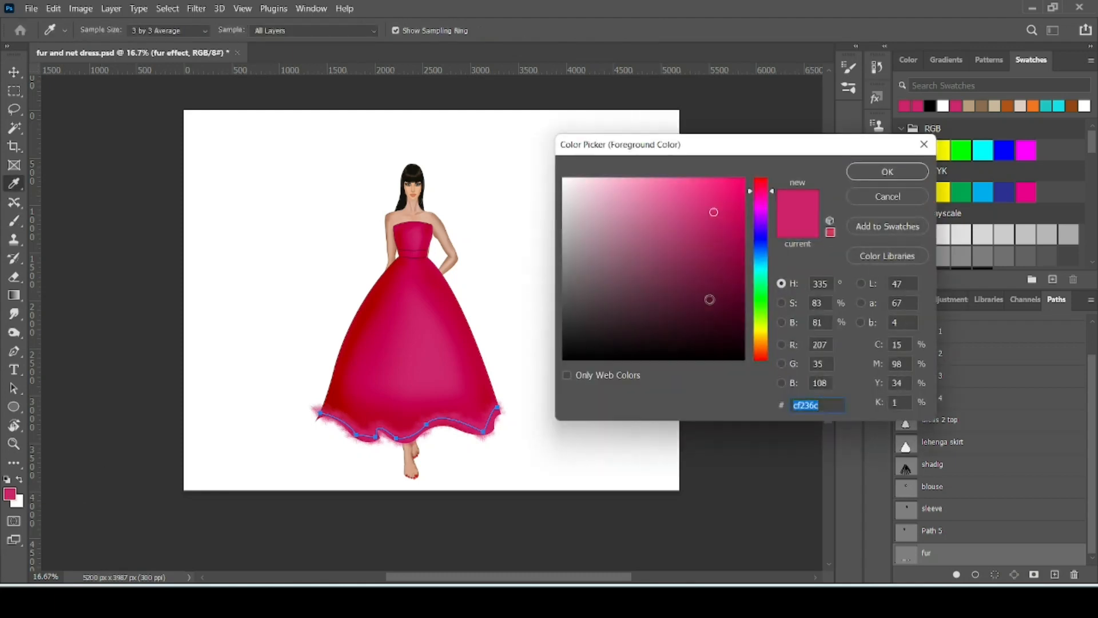
pyautogui.click(709, 300)
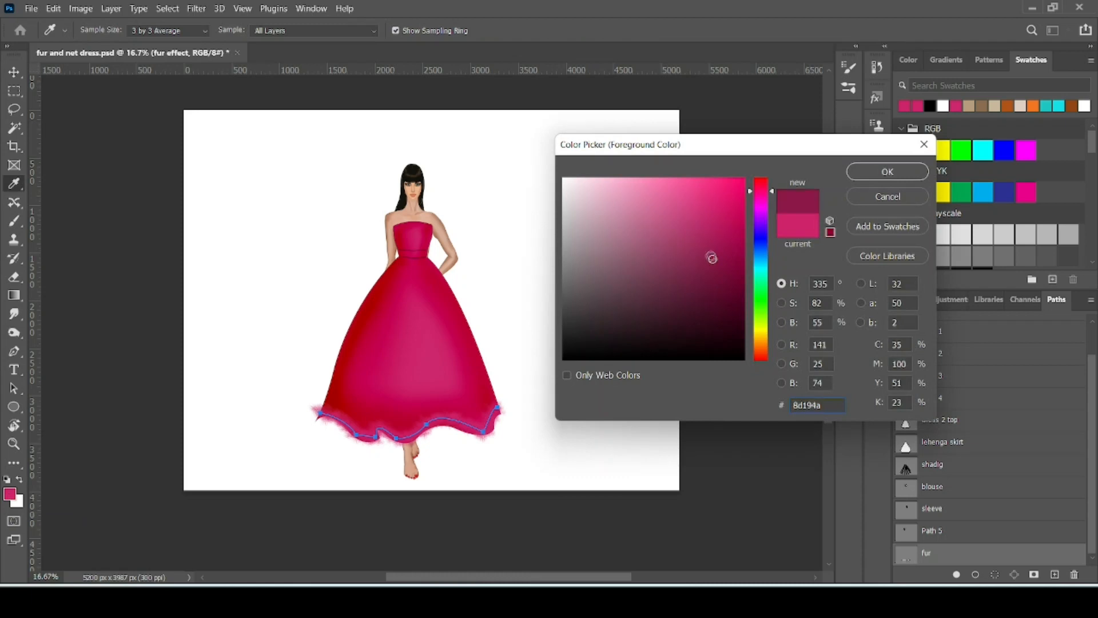
pyautogui.click(909, 173)
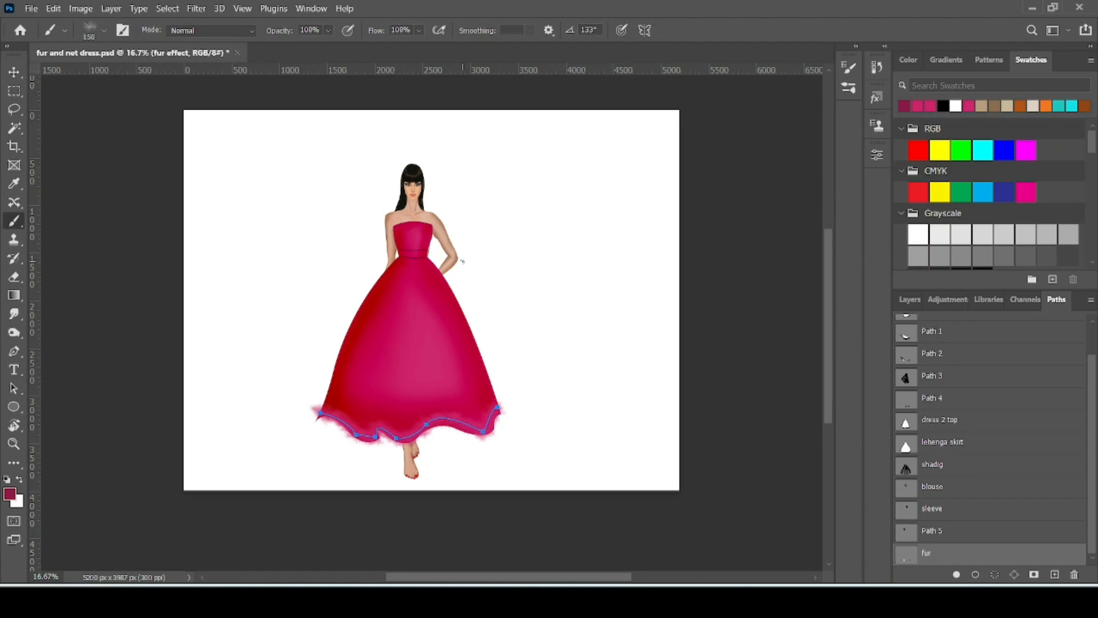
pyautogui.click(976, 575)
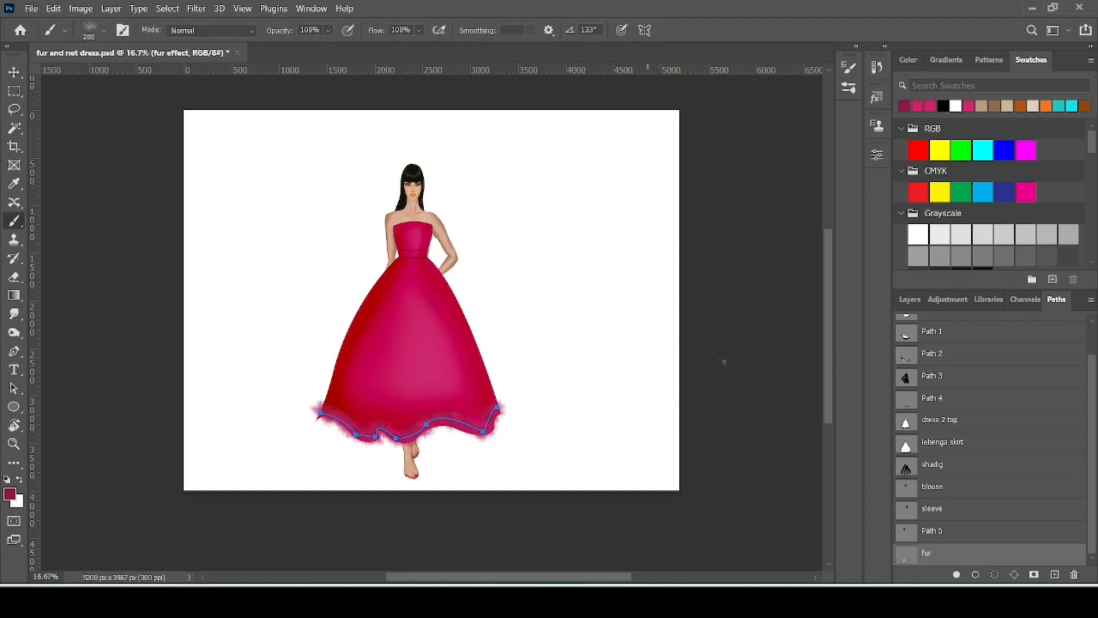
# - Pick a brighter pink as foreground colour and stroke the fur path twice with a larger fur brush
pyautogui.press('i')
pyautogui.scroll(6, 404, 368)
pyautogui.click(452, 352)
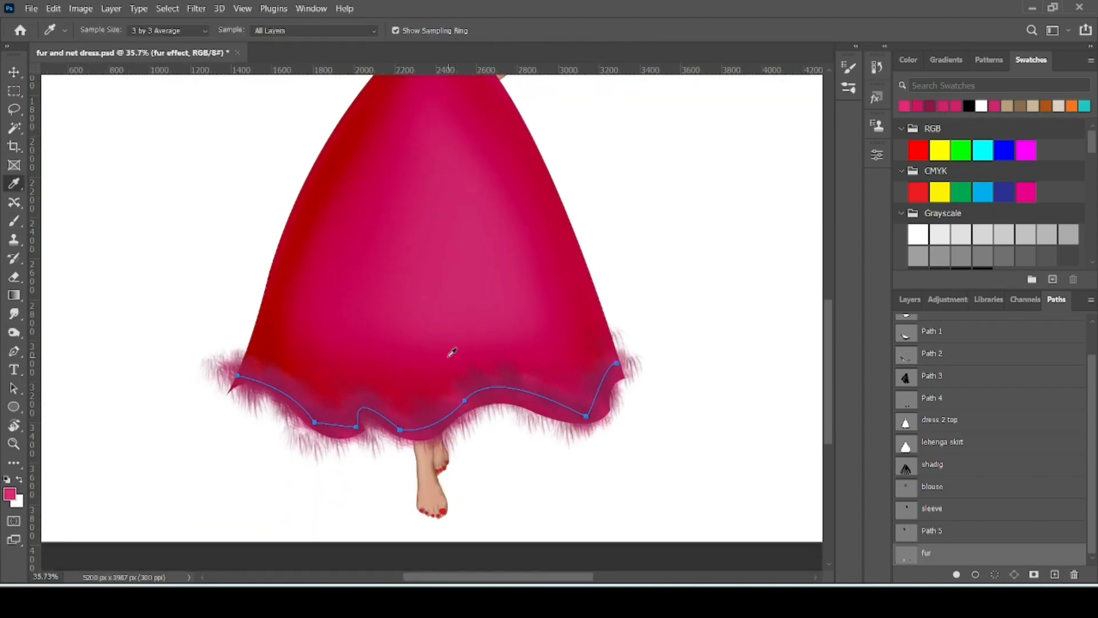
pyautogui.press('p')
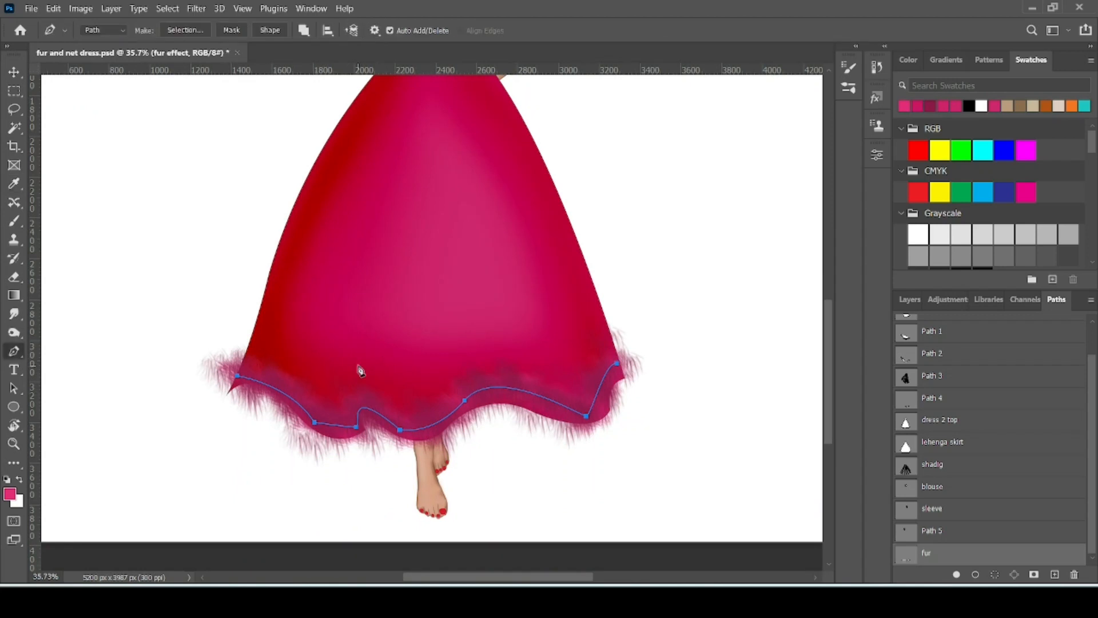
pyautogui.press('b')
pyautogui.click(975, 575)
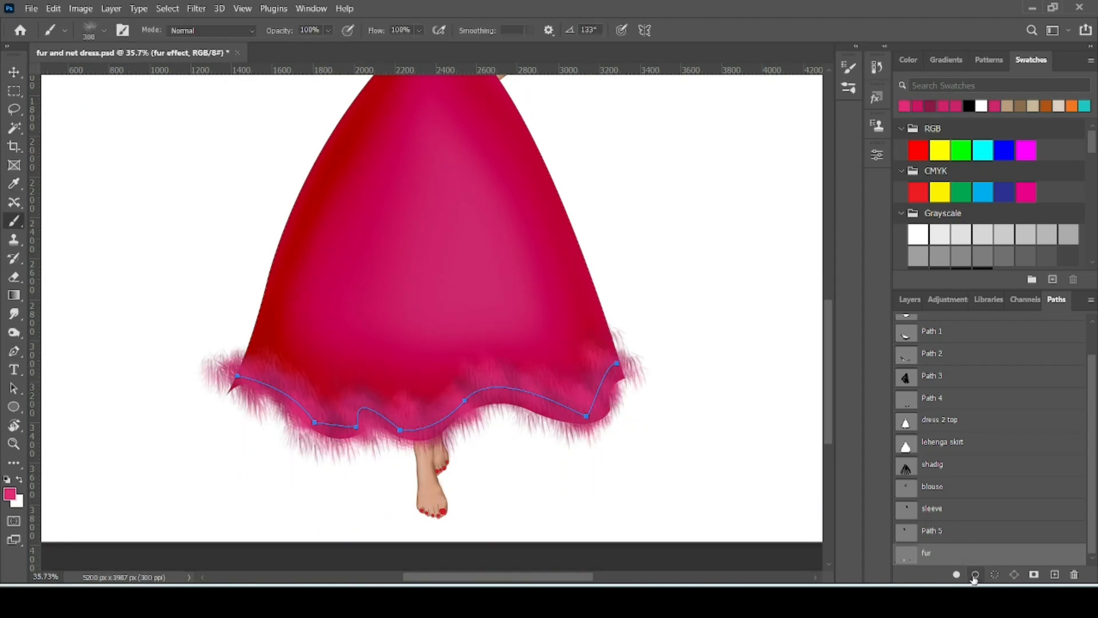
pyautogui.click(975, 575)
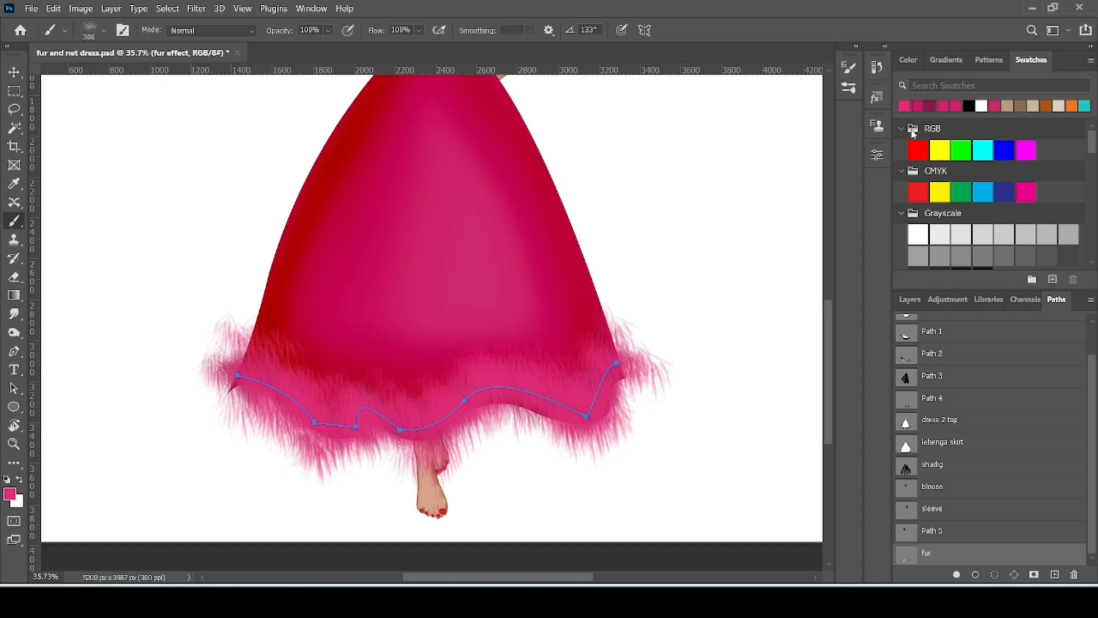
# - Set the fur brush tip angle to 165° and stroke the fur path with it
pyautogui.click(849, 91)
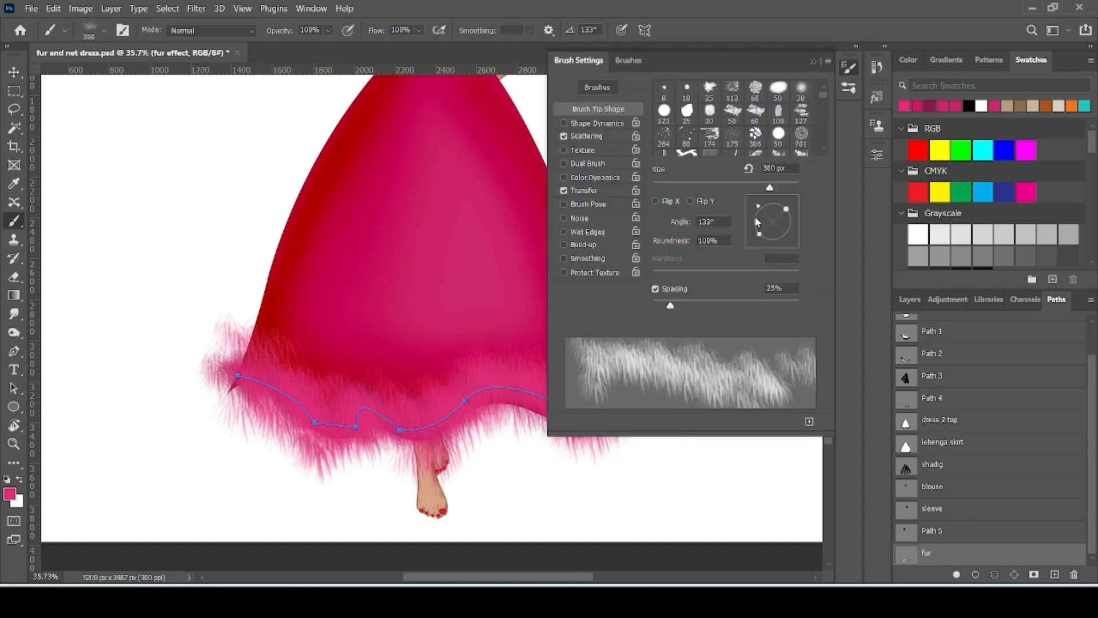
pyautogui.moveTo(757, 221); pyautogui.dragTo(757, 222)
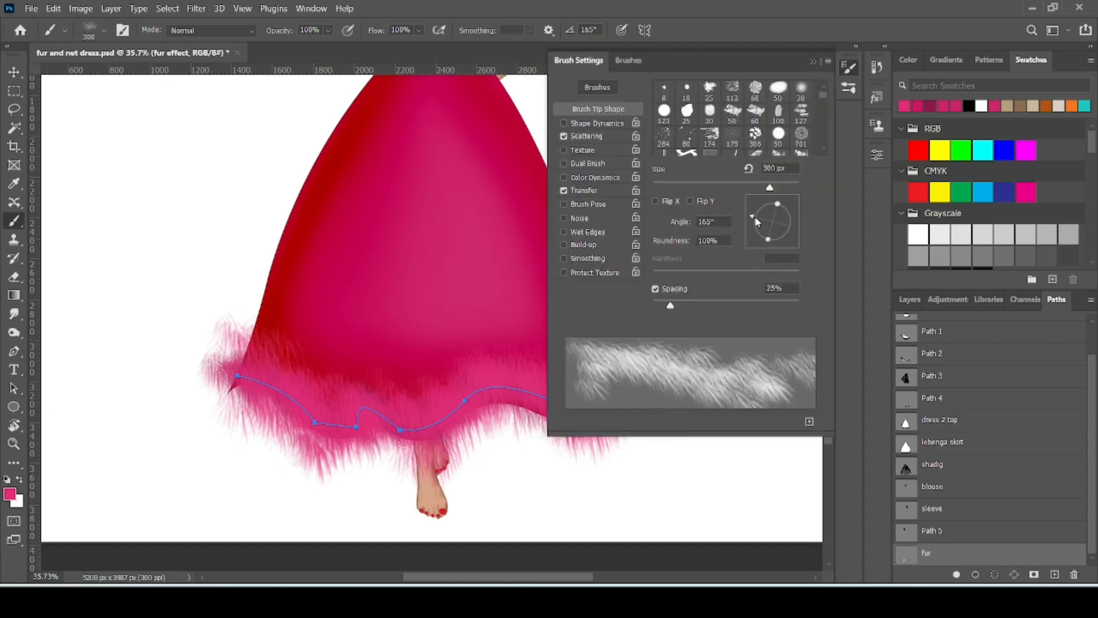
pyautogui.click(975, 577)
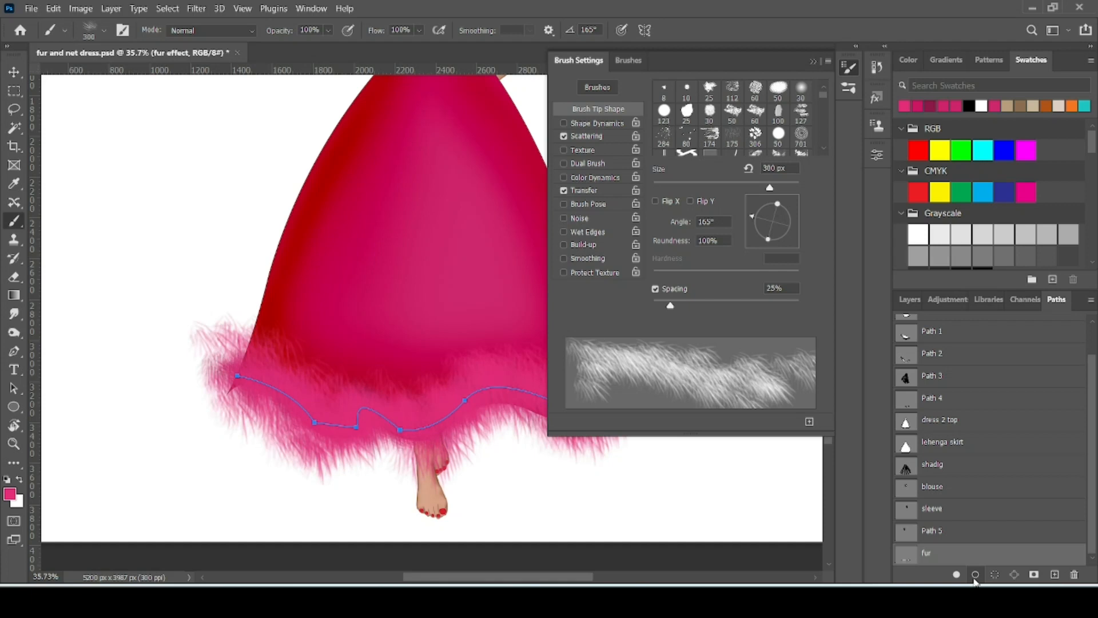
pyautogui.click(813, 62)
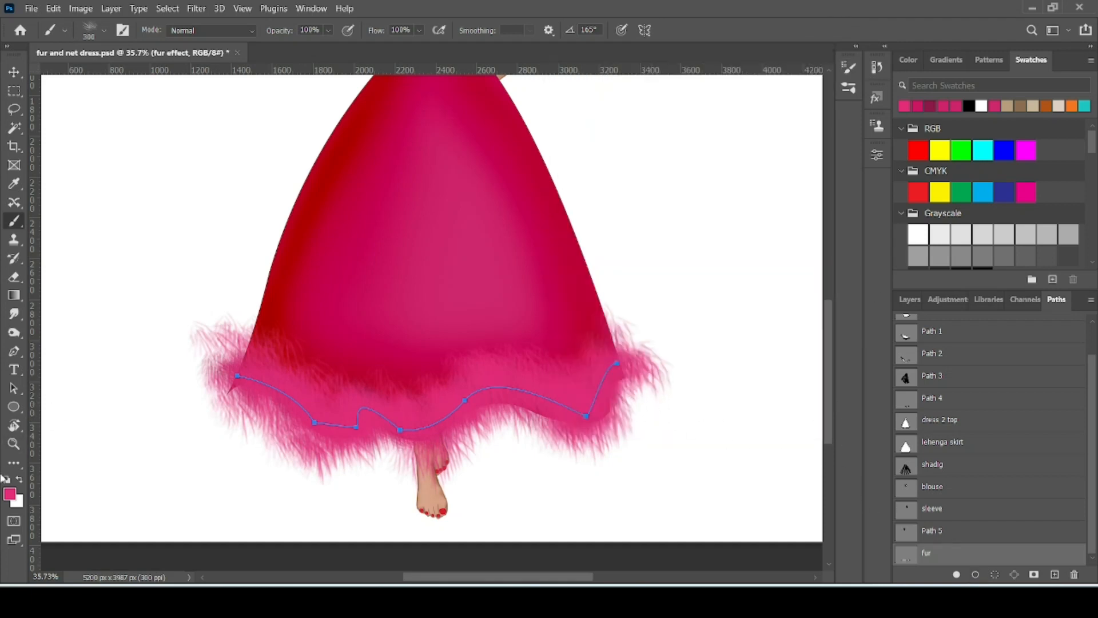
# - Pick a darker pink as foreground colour and stroke the fur path with it
pyautogui.click(10, 495)
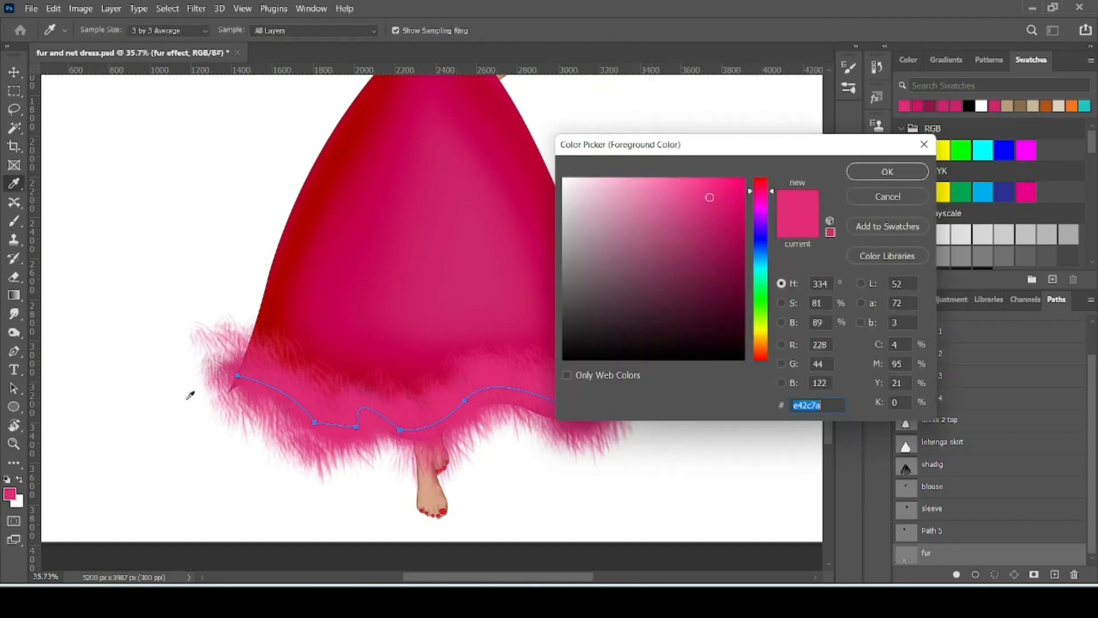
pyautogui.click(715, 235)
pyautogui.click(888, 171)
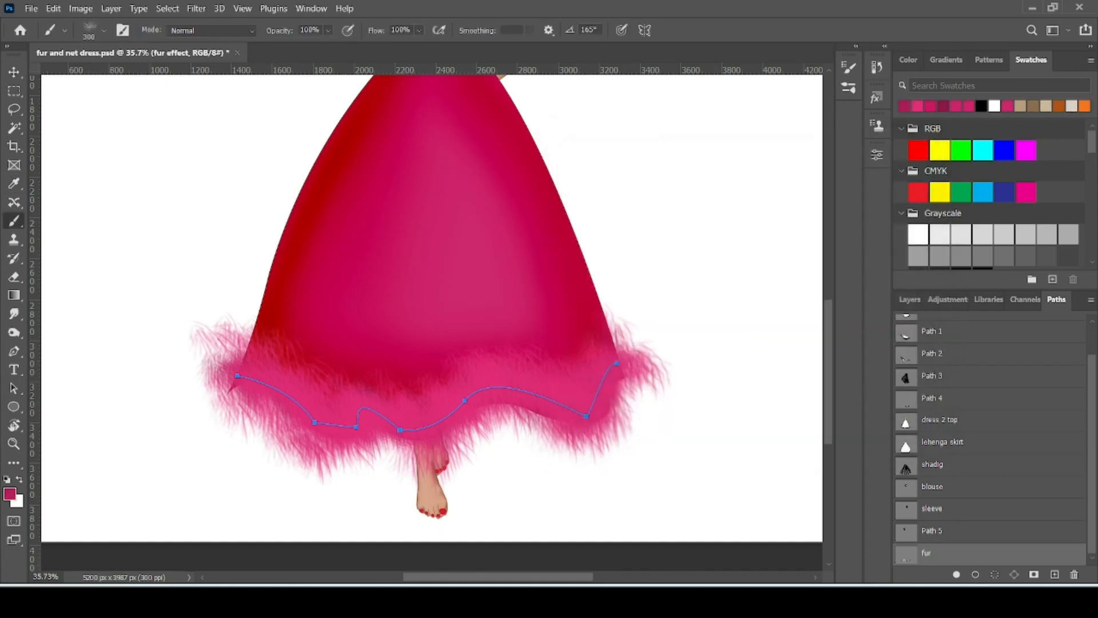
pyautogui.click(976, 575)
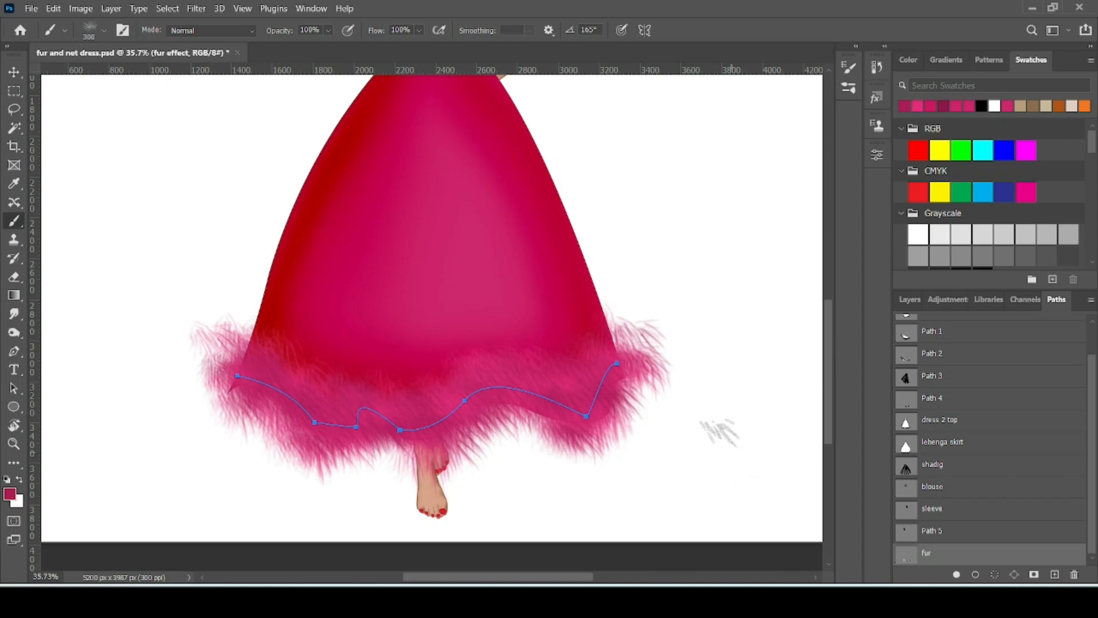
# - Enlarge the fur brush to 400 px, stroke the fur path once more and deselect the path
pyautogui.press(']')
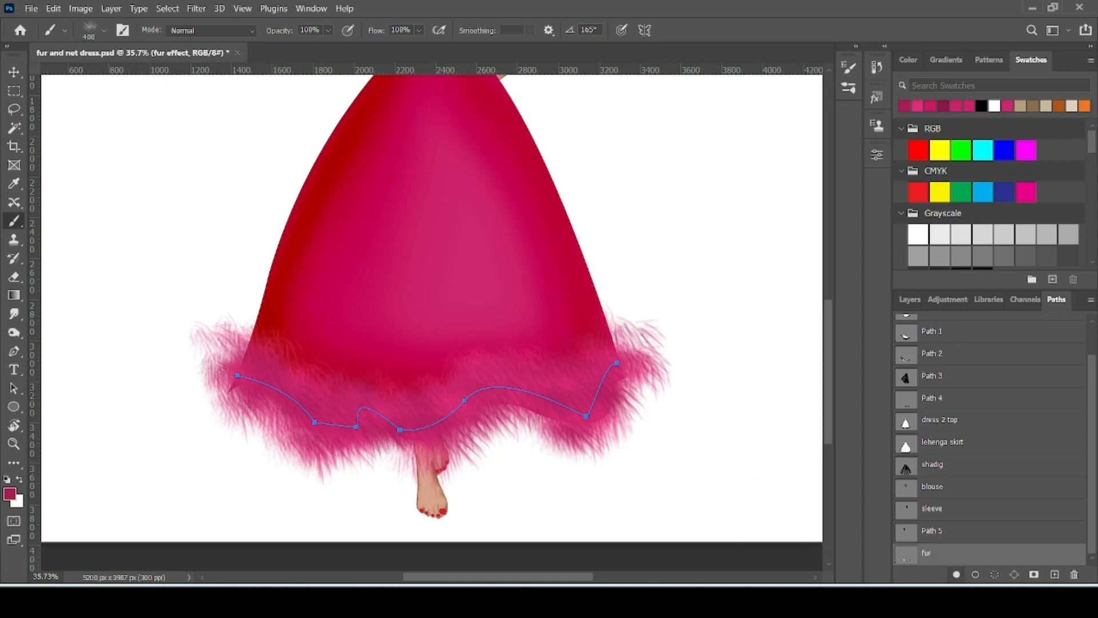
pyautogui.click(976, 575)
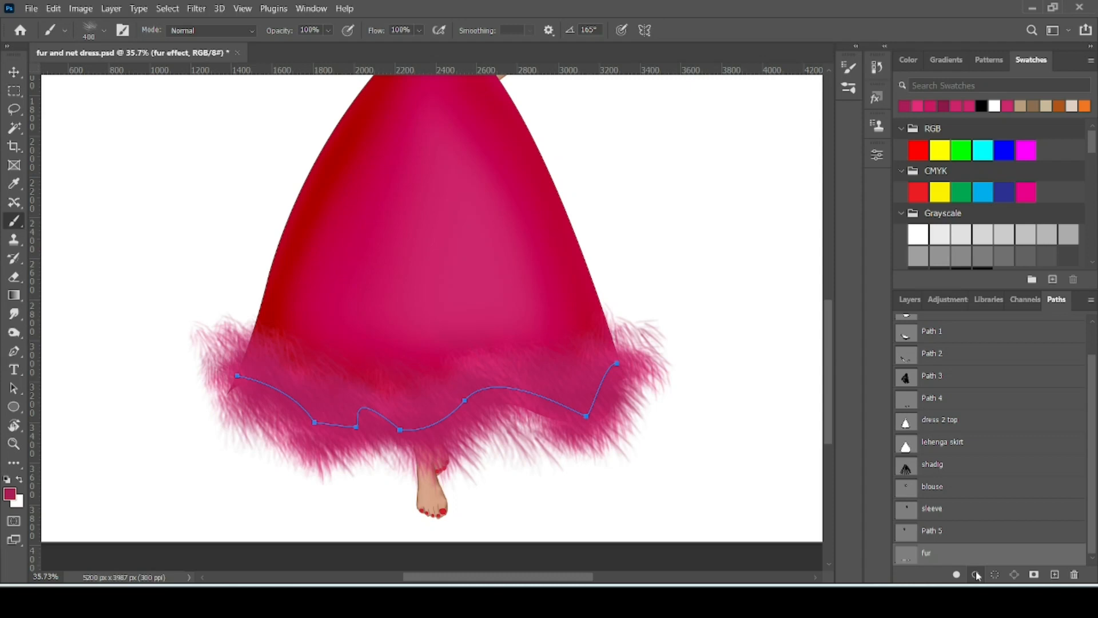
pyautogui.scroll(-5, 341, 392)
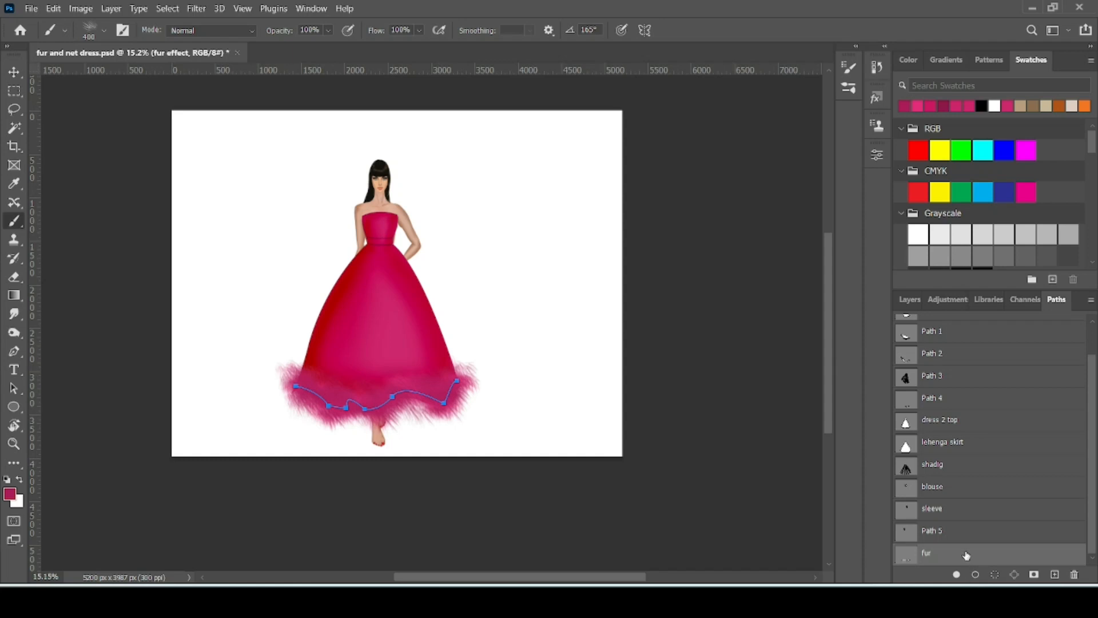
pyautogui.keyDown('shift'); pyautogui.click(966, 555); pyautogui.keyUp('shift')
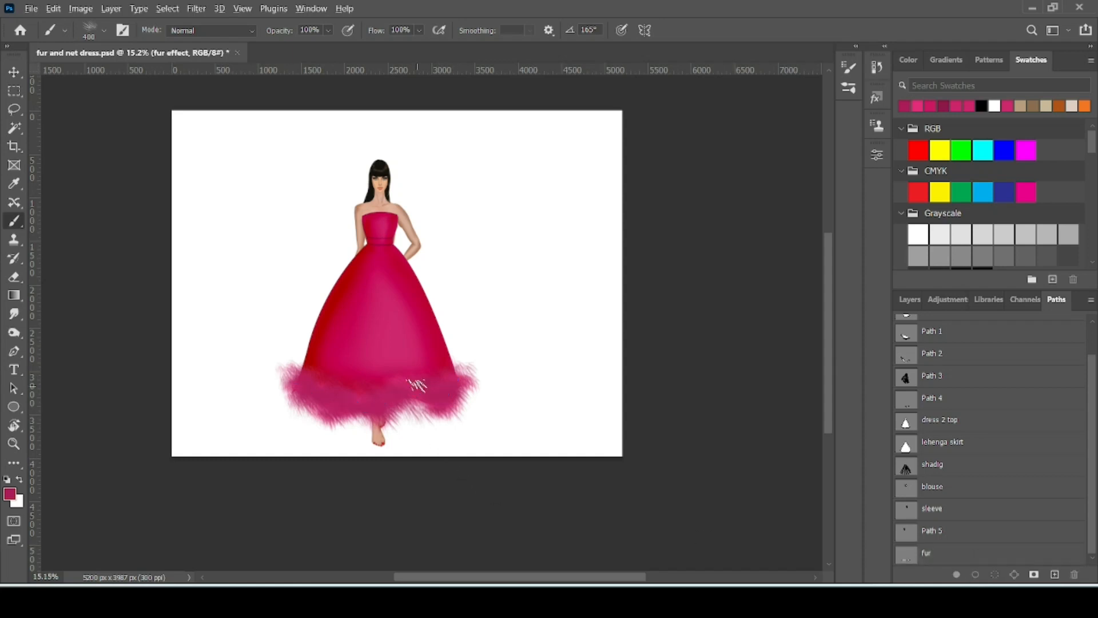
# - Test the fur brush at 600 px with one stamp on the blank canvas beside the dress, and undo it
pyautogui.scroll(3, 418, 385)
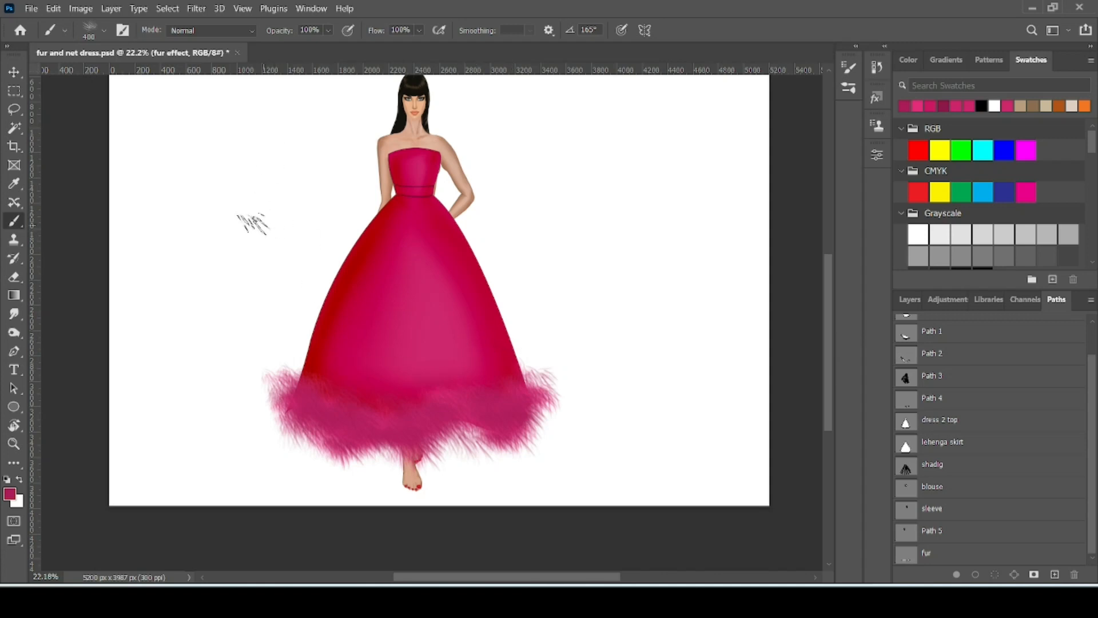
pyautogui.scroll(2, 233, 191)
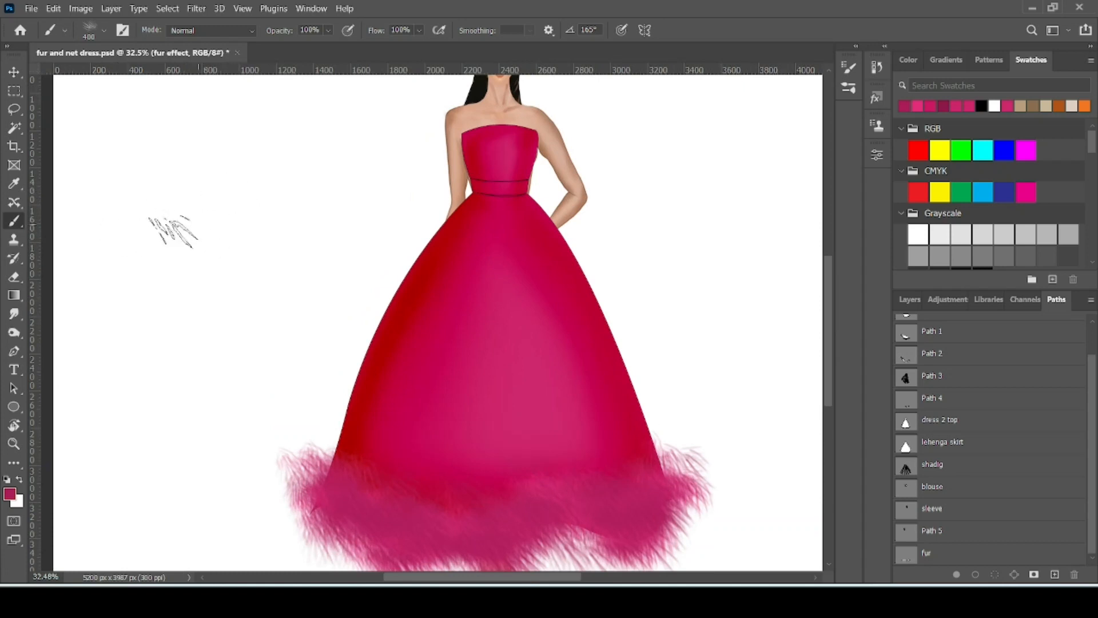
pyautogui.press(']')
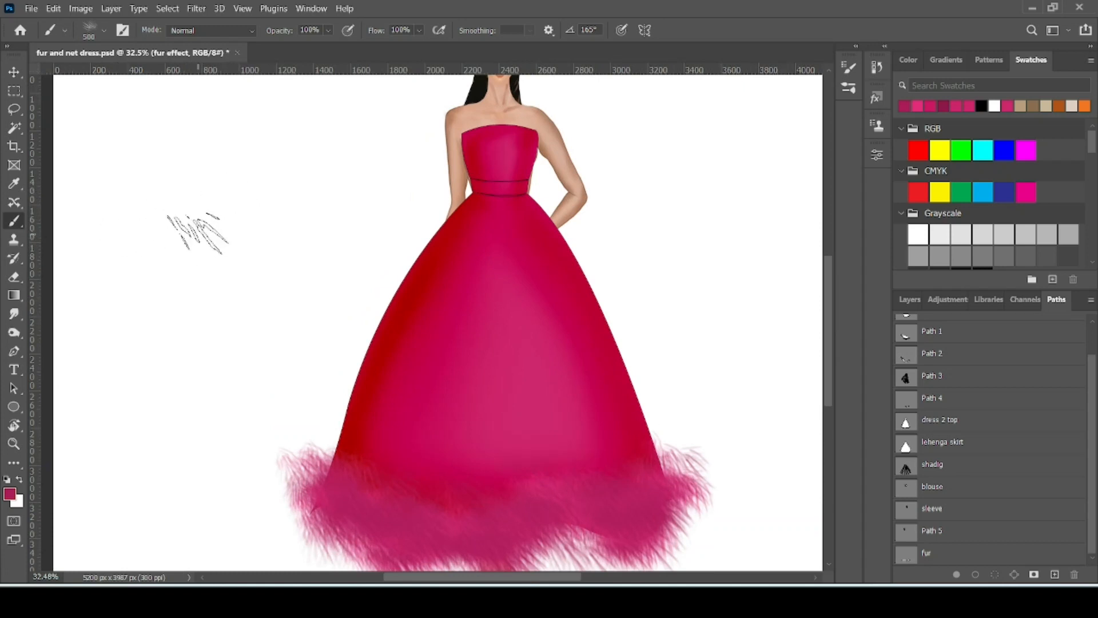
pyautogui.press(']')
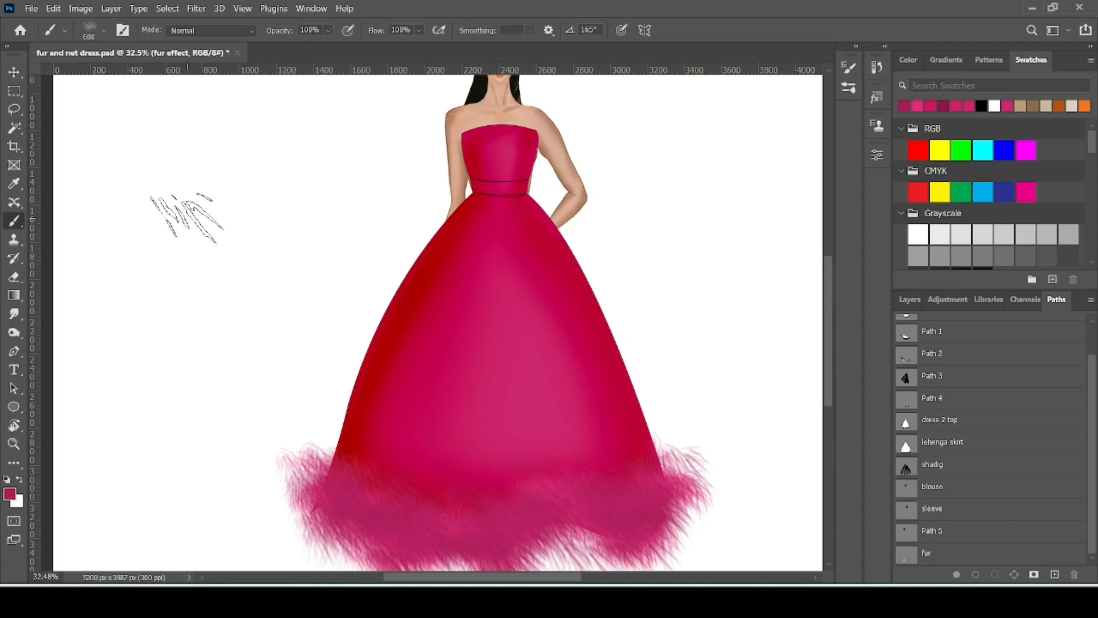
pyautogui.click(182, 200)
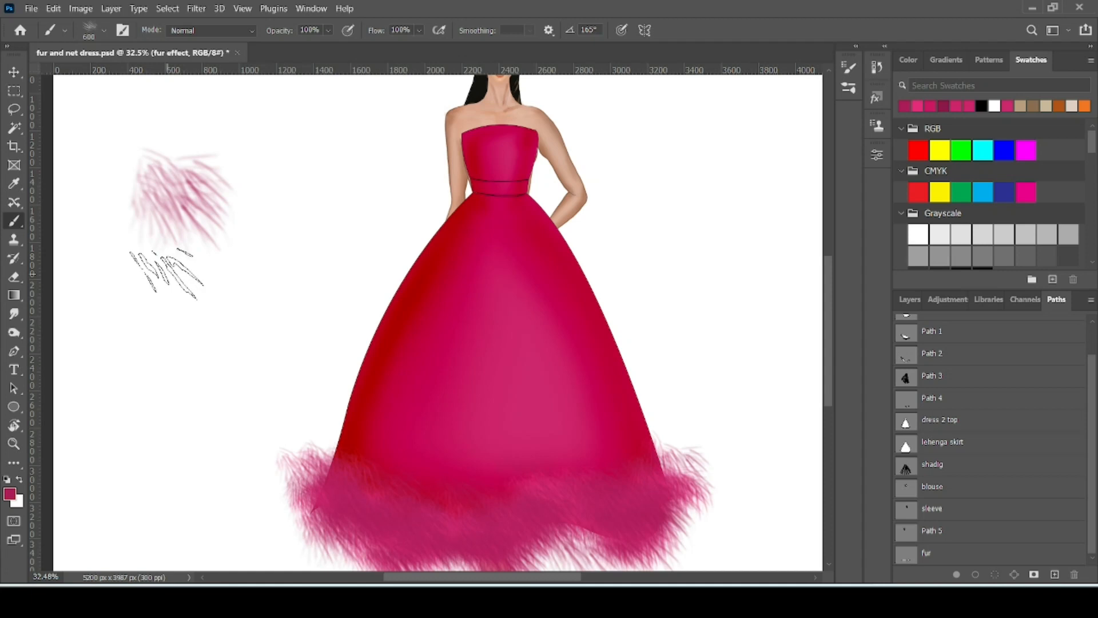
pyautogui.hotkey('ctrl', 'z')
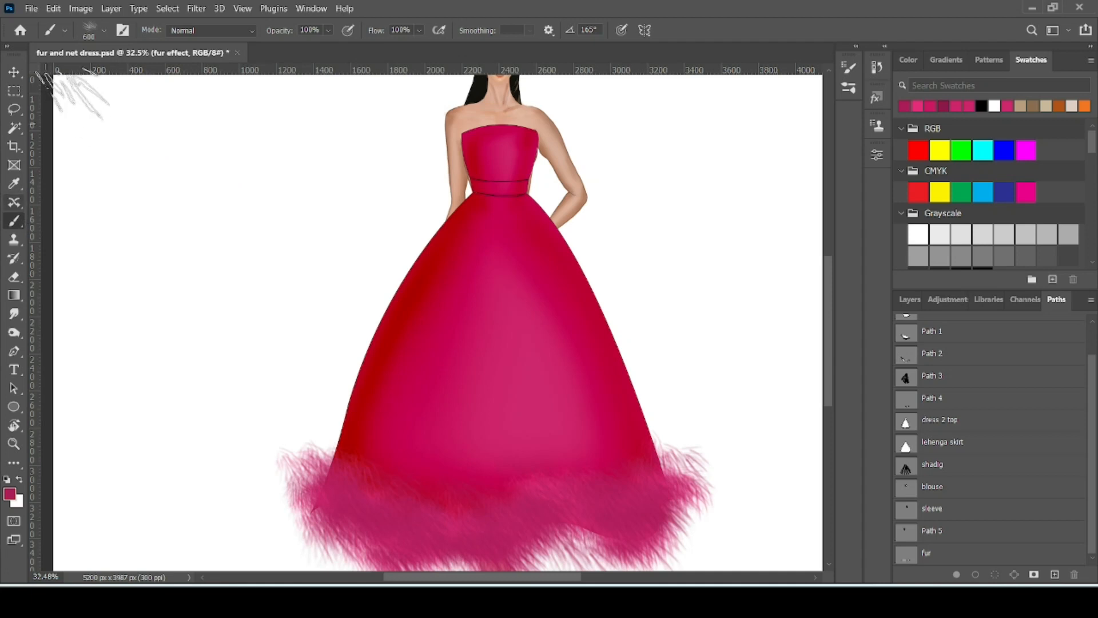
# - Switch to the hard round brush and reduce its size to 4 px
pyautogui.click(103, 29)
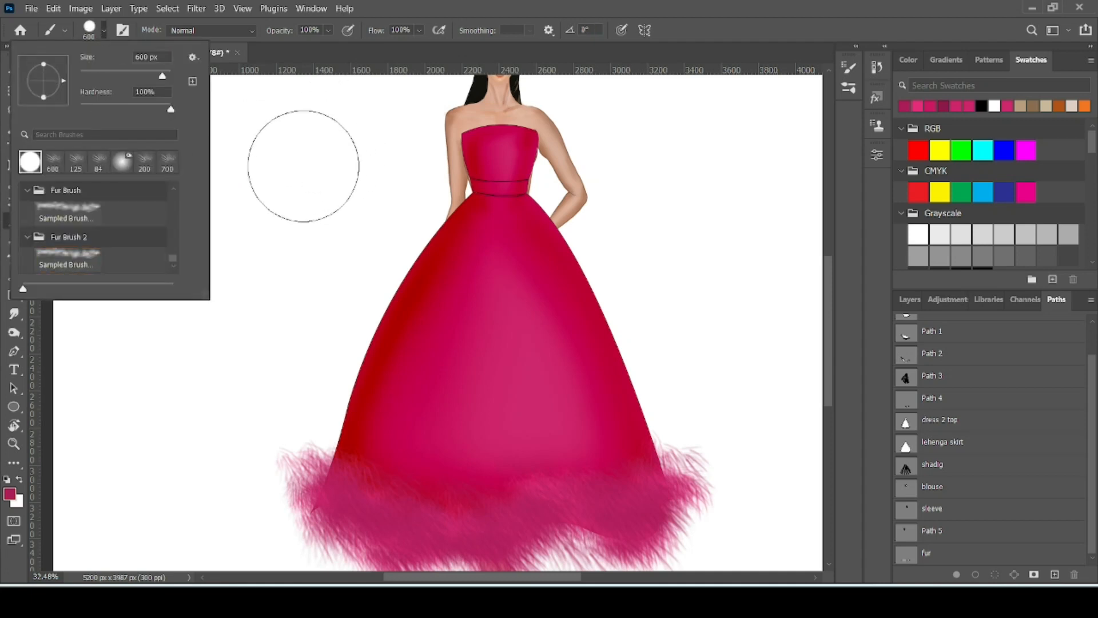
pyautogui.click(303, 166)
pyautogui.hotkey('ctrl', 'z')
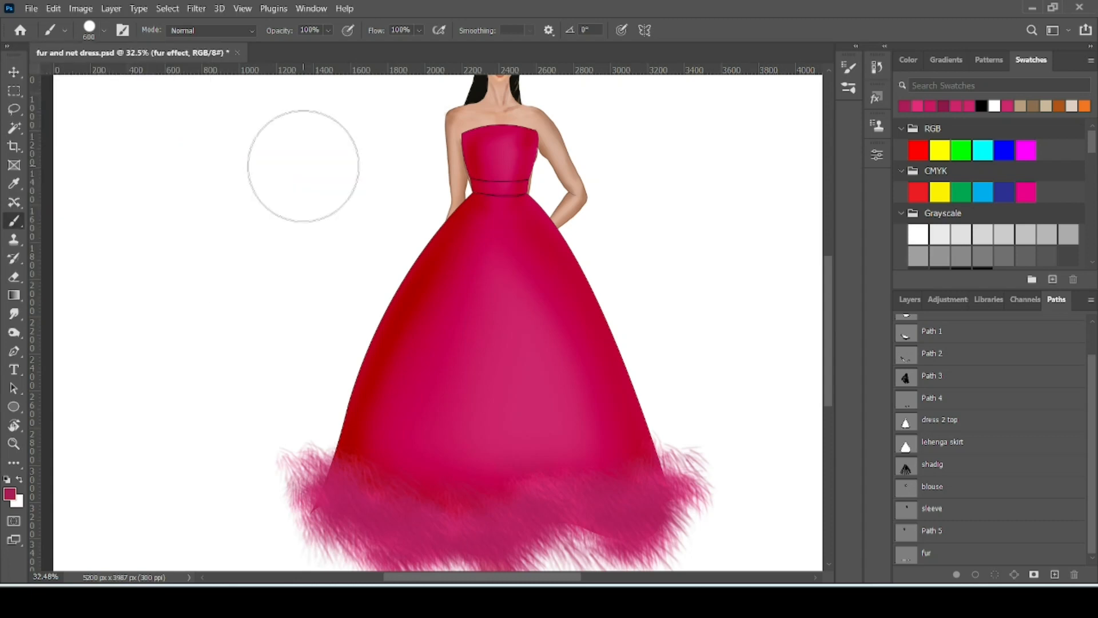
pyautogui.press('[')
pyautogui.press('[')
pyautogui.press('[')
pyautogui.press('[')
pyautogui.press('[')
pyautogui.press('[')
pyautogui.press('[')
pyautogui.press('[')
pyautogui.press('[')
pyautogui.press('[')
pyautogui.press('[')
pyautogui.press('[')
pyautogui.press('[')
pyautogui.press('[')
pyautogui.press('[')
pyautogui.press('[')
pyautogui.press('[')
pyautogui.press('[')
pyautogui.press('[')
pyautogui.press('[')
pyautogui.press('[')
pyautogui.press('[')
pyautogui.press('[')
pyautogui.press('[')
pyautogui.press('[')
pyautogui.press('[')
pyautogui.press('[')
pyautogui.press('[')
pyautogui.press('[')
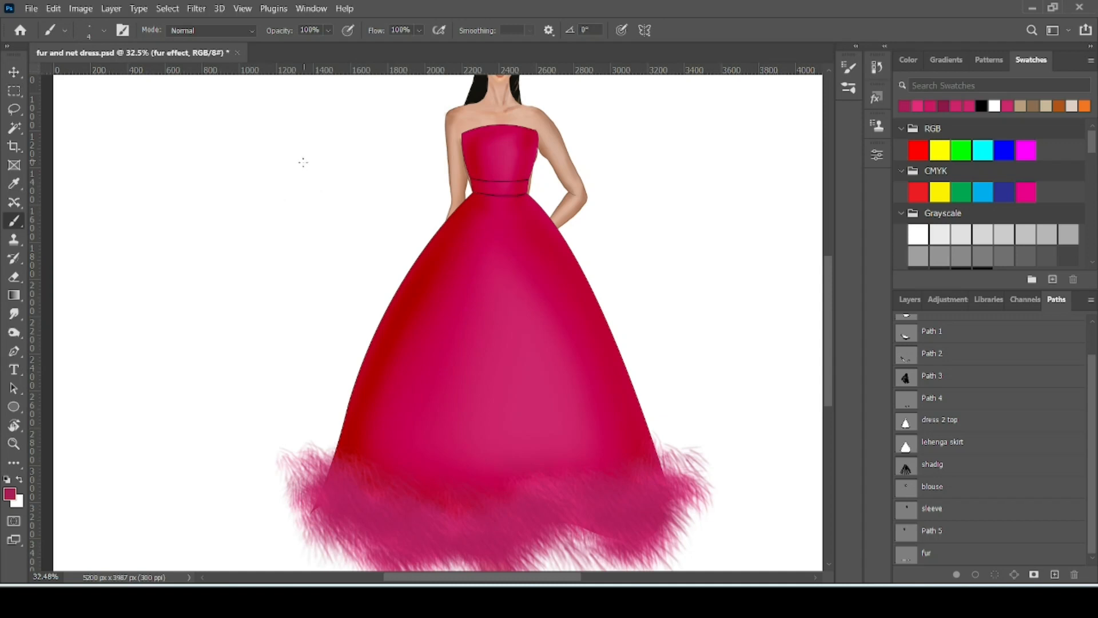
# - Draw a small tuft of thin curved hair strokes fanning out on the blank canvas beside the dress
pyautogui.moveTo(175, 247); pyautogui.dragTo(195, 201)
pyautogui.hotkey('ctrl', 'z')
pyautogui.moveTo(235, 200); pyautogui.dragTo(215, 249)
pyautogui.moveTo(248, 207)
pyautogui.mouseDown()
pyautogui.moveTo(213, 252)
pyautogui.moveTo(213, 252)
pyautogui.mouseUp()
pyautogui.moveTo(177, 208); pyautogui.dragTo(231, 278)
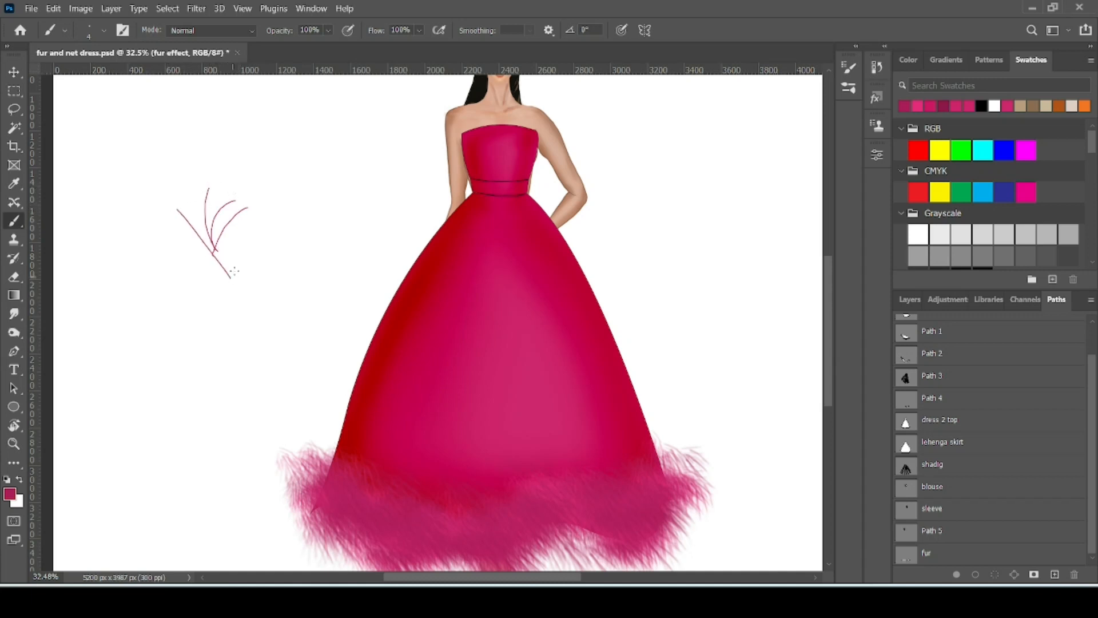
pyautogui.hotkey('ctrl', 'z')
pyautogui.moveTo(266, 224); pyautogui.dragTo(217, 246)
pyautogui.moveTo(195, 198); pyautogui.dragTo(213, 253)
pyautogui.moveTo(249, 202); pyautogui.dragTo(187, 255)
pyautogui.moveTo(265, 247); pyautogui.dragTo(185, 274)
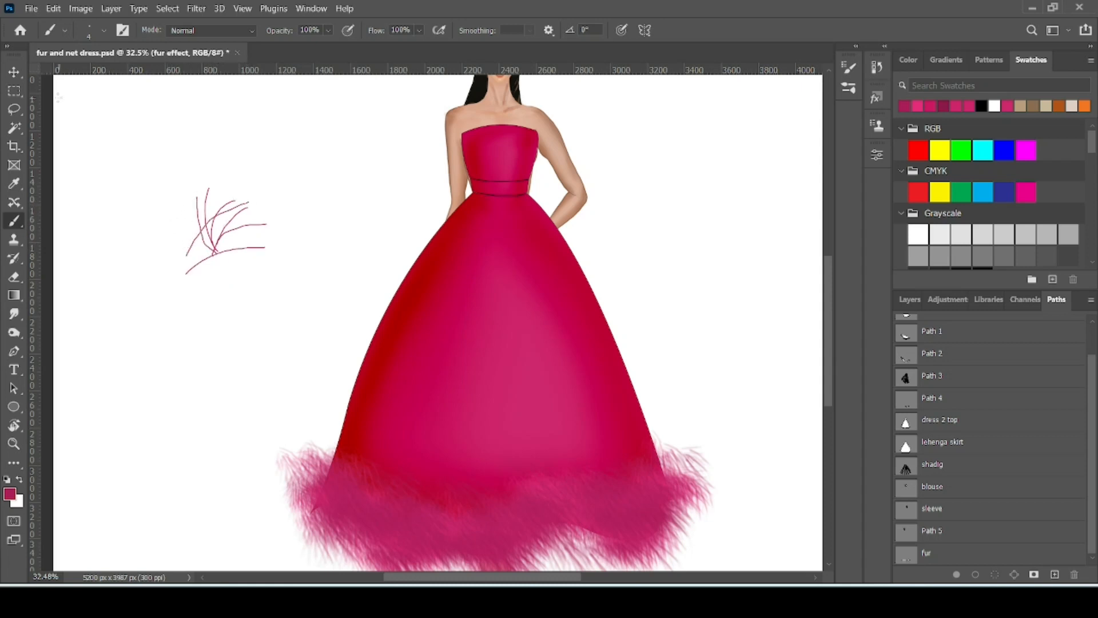
# - Lasso the drawn hair tuft and define it as a brush preset named "fur brush 2"
pyautogui.click(15, 109)
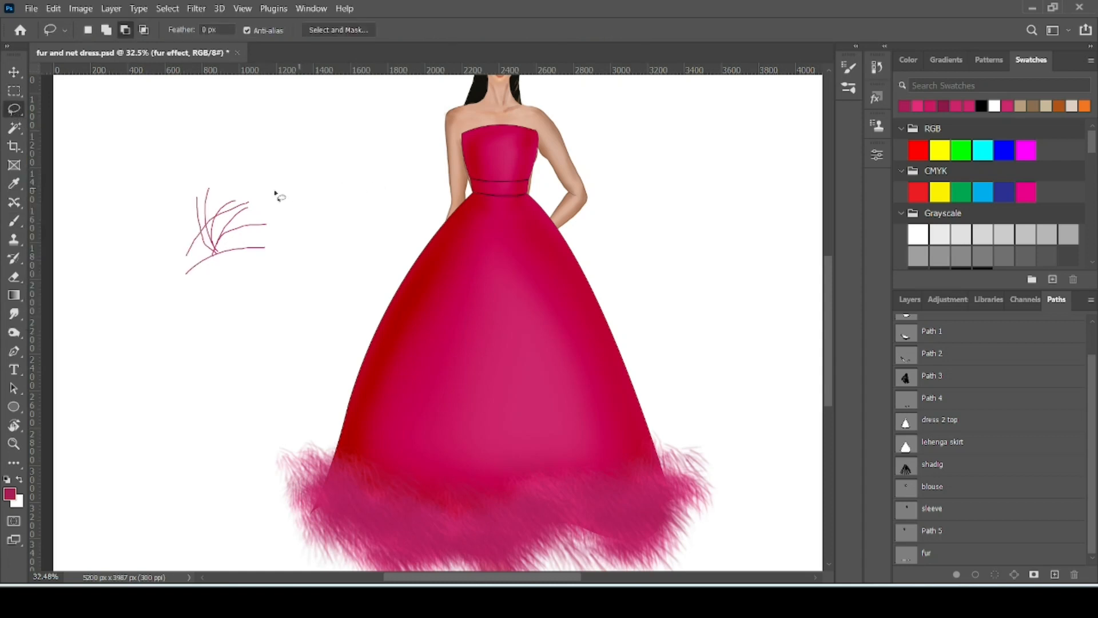
pyautogui.moveTo(192, 301)
pyautogui.mouseDown()
pyautogui.moveTo(163, 269)
pyautogui.moveTo(169, 205)
pyautogui.moveTo(248, 171)
pyautogui.moveTo(313, 219)
pyautogui.moveTo(314, 294)
pyautogui.moveTo(170, 299)
pyautogui.mouseUp()
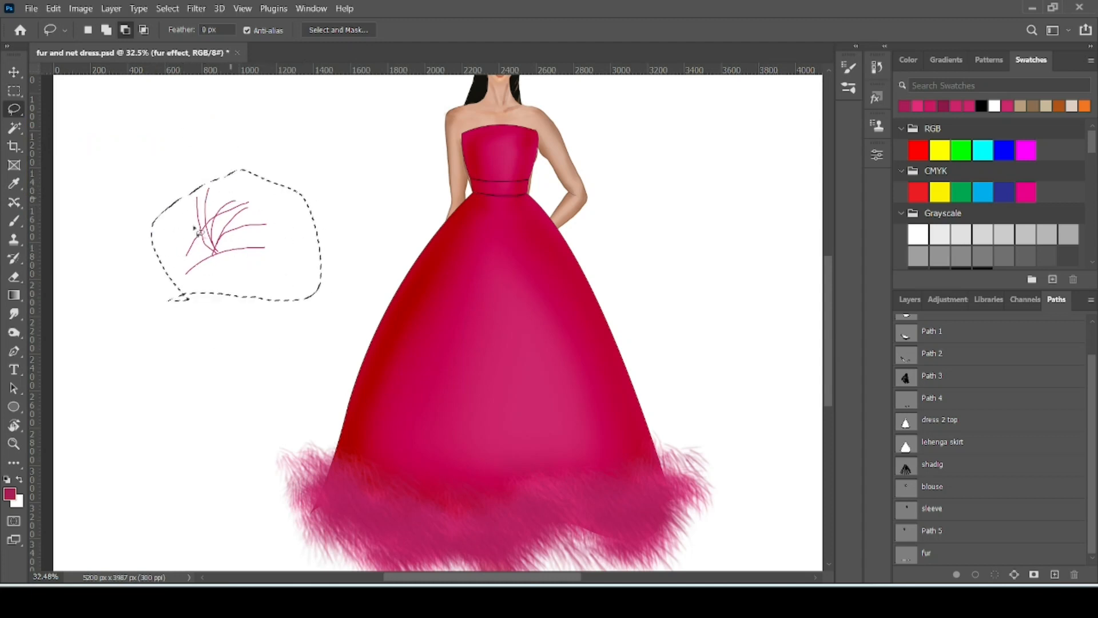
pyautogui.click(52, 9)
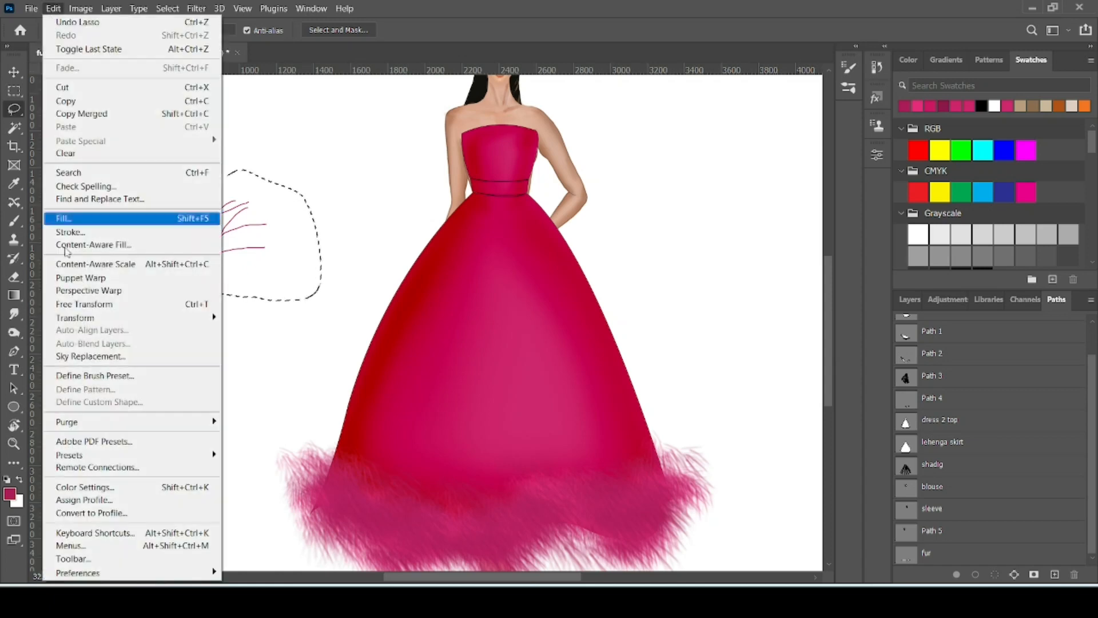
pyautogui.click(72, 376)
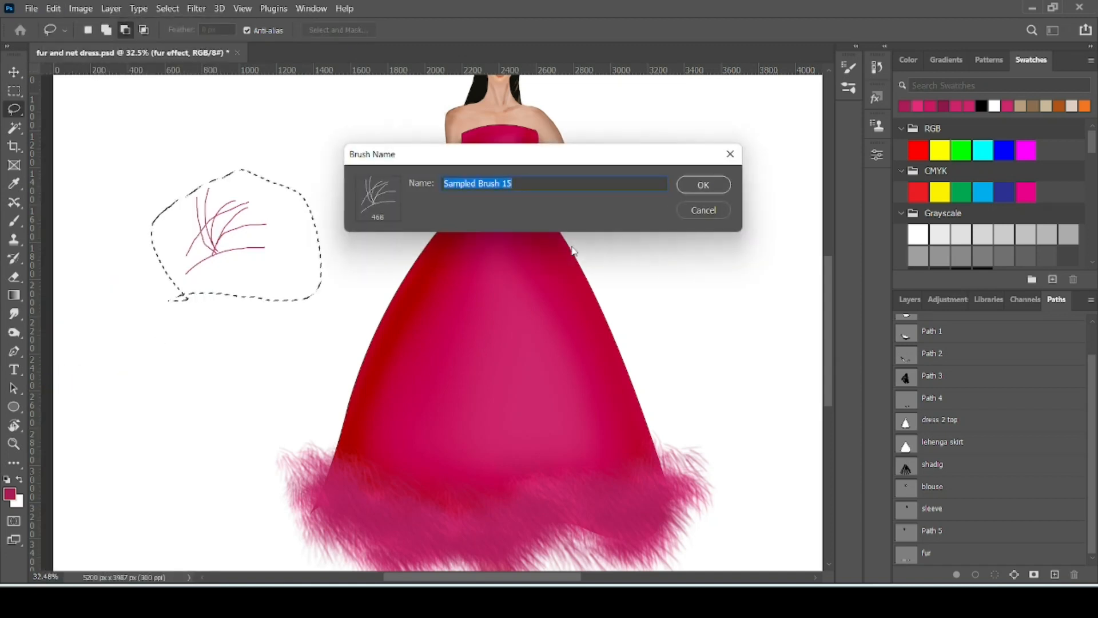
pyautogui.write('f')
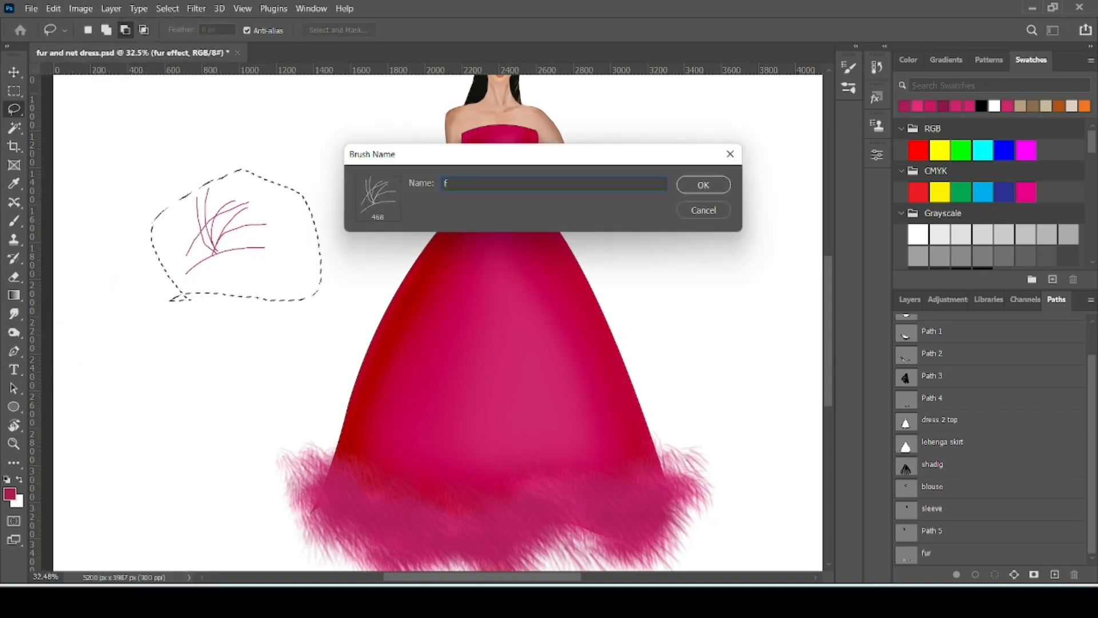
pyautogui.write('ur brush')
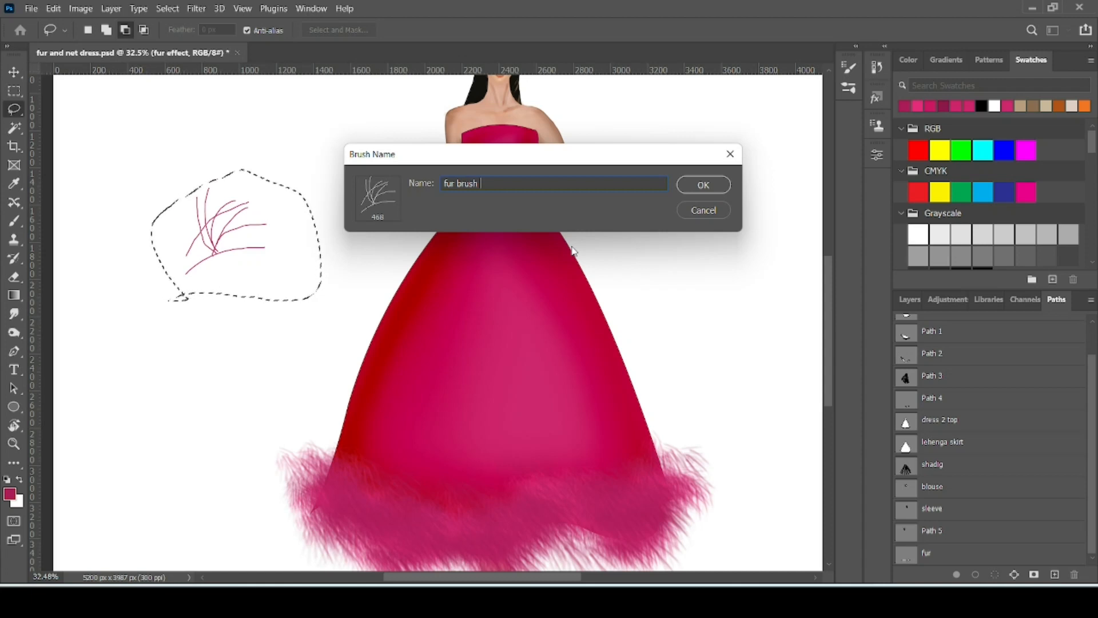
pyautogui.write('2')
pyautogui.press('Return')
# - Deselect the lasso area and erase the drawn hair tuft from the fur effect layer
pyautogui.press('b')
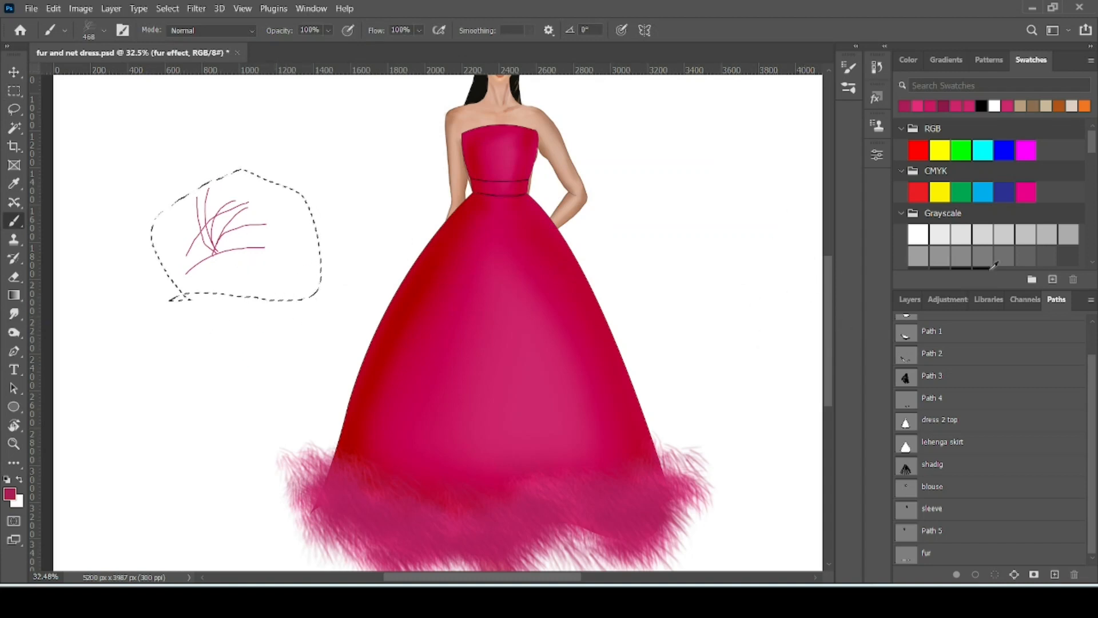
pyautogui.click(909, 299)
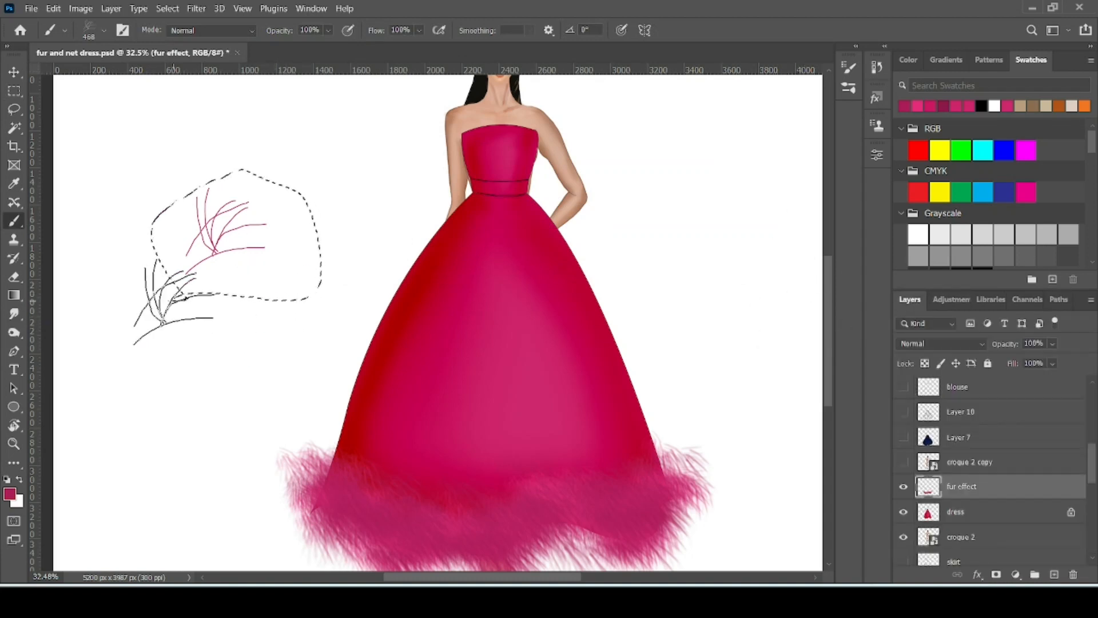
pyautogui.hotkey('ctrl', 'd')
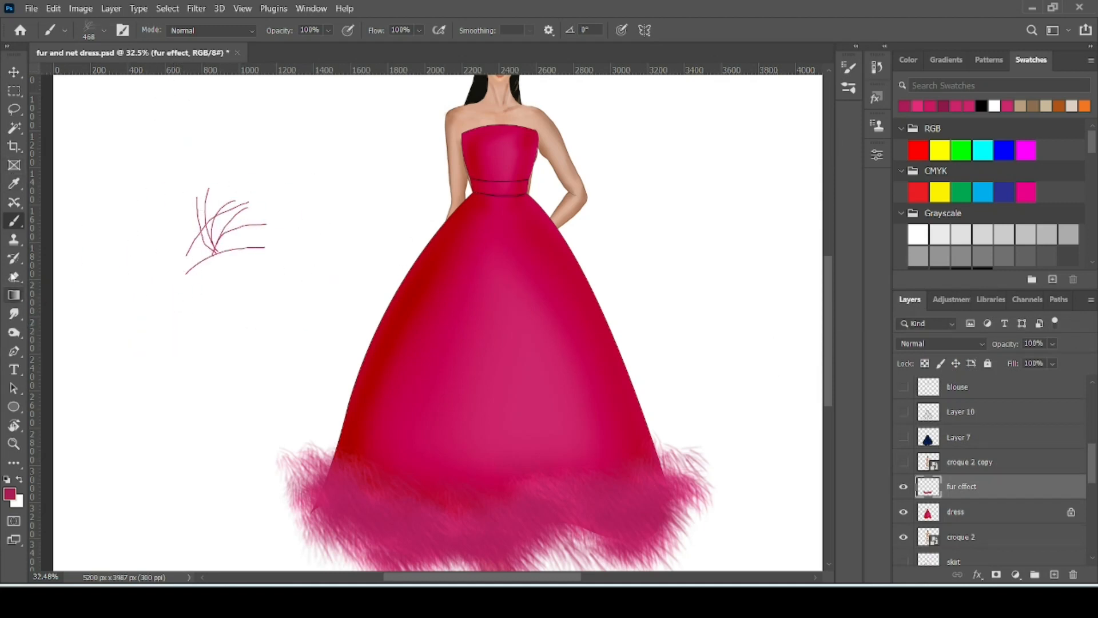
pyautogui.click(15, 277)
pyautogui.moveTo(196, 196)
pyautogui.mouseDown()
pyautogui.moveTo(177, 240)
pyautogui.moveTo(253, 238)
pyautogui.mouseUp()
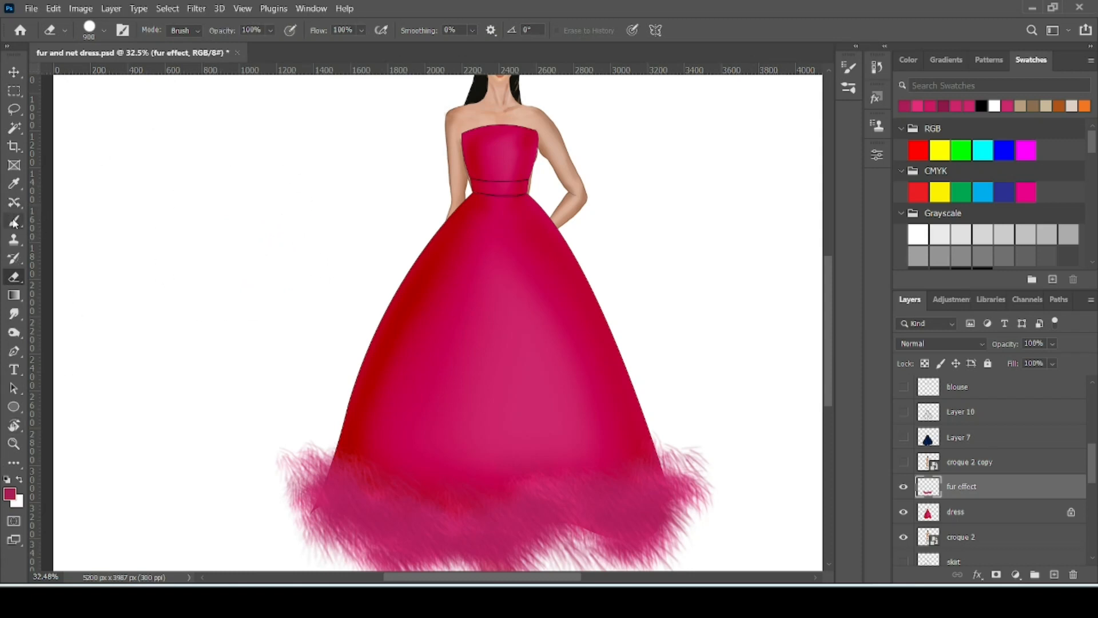
# - Try the custom hair brush with two horizontal test strokes on the blank canvas, and undo both
pyautogui.click(14, 222)
pyautogui.moveTo(127, 228); pyautogui.dragTo(246, 243)
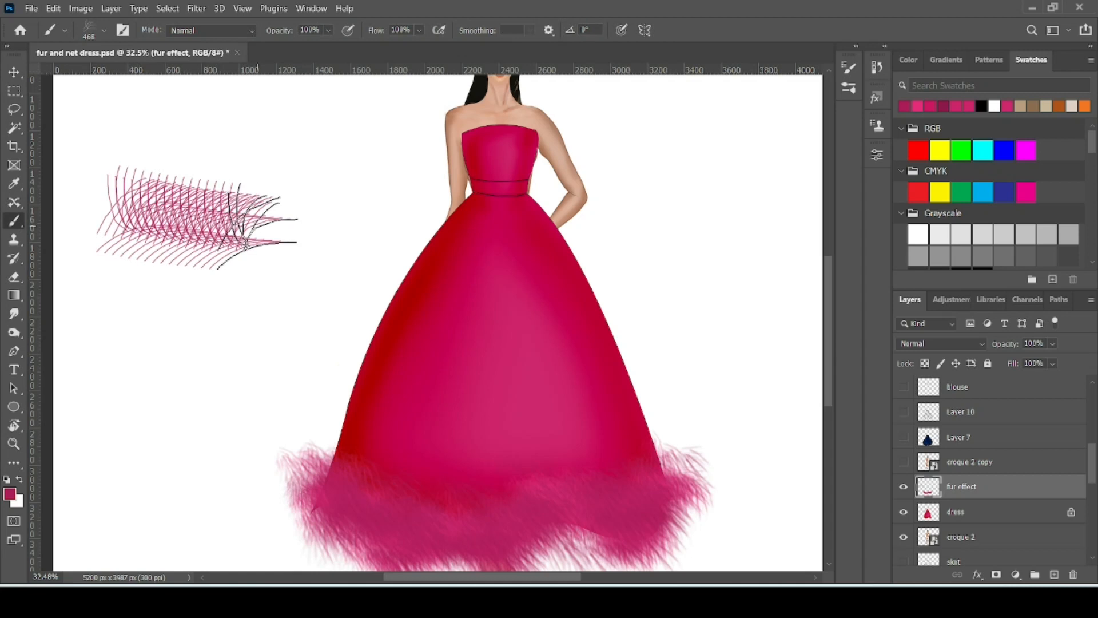
pyautogui.moveTo(119, 368); pyautogui.dragTo(284, 364)
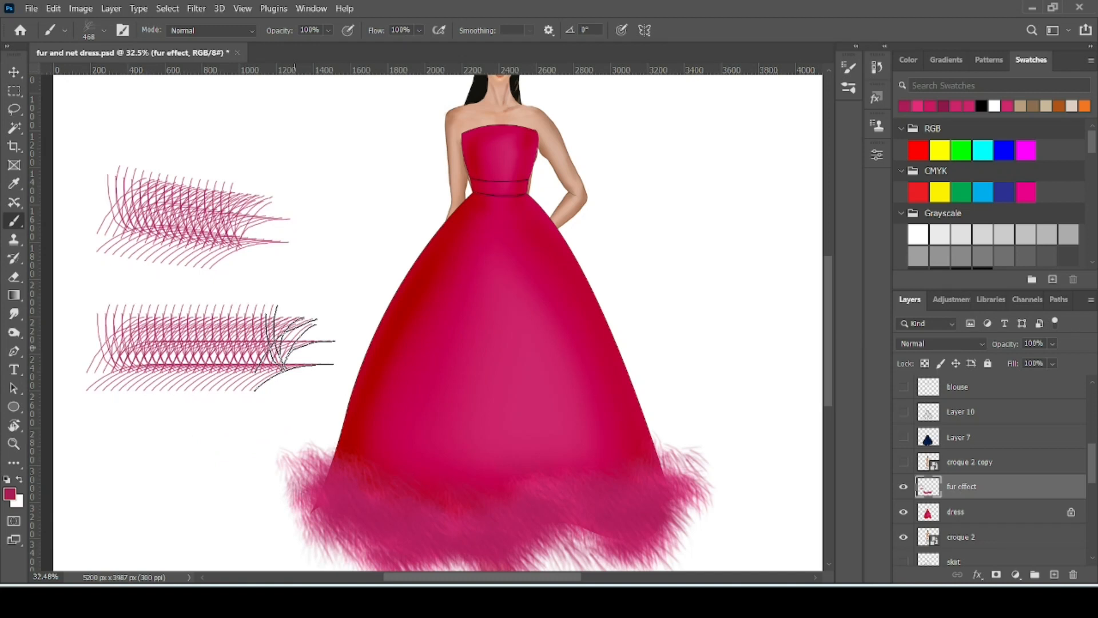
pyautogui.hotkey('ctrl', 'z')
pyautogui.hotkey('ctrl', 'z')
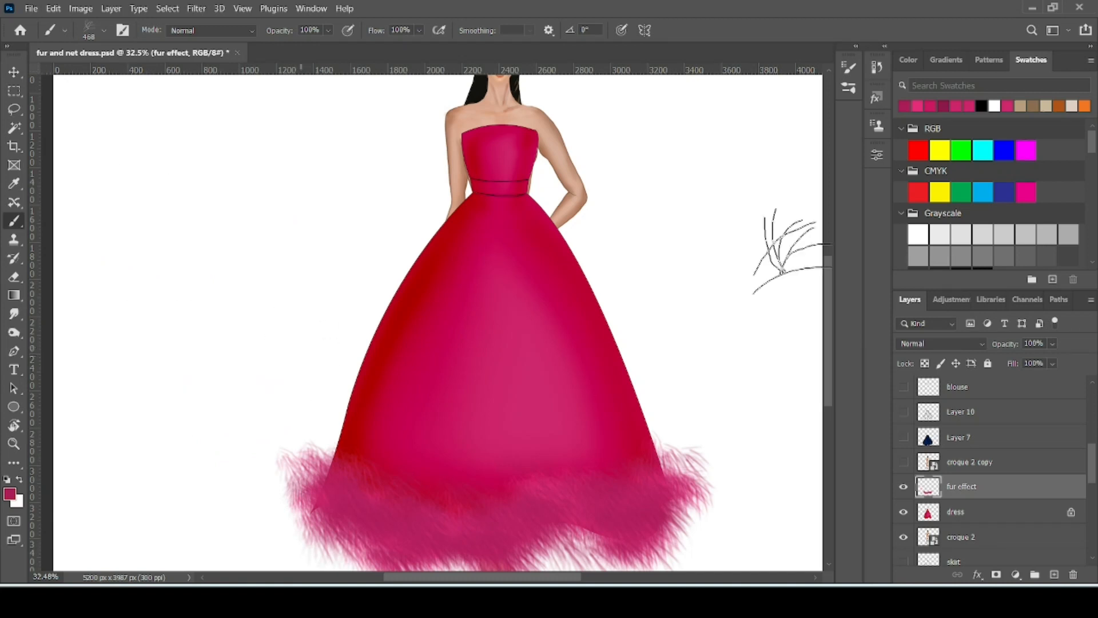
# - Set the hair brush's scattering to 34% scatter, a count of 2 and 10% count jitter
pyautogui.click(849, 68)
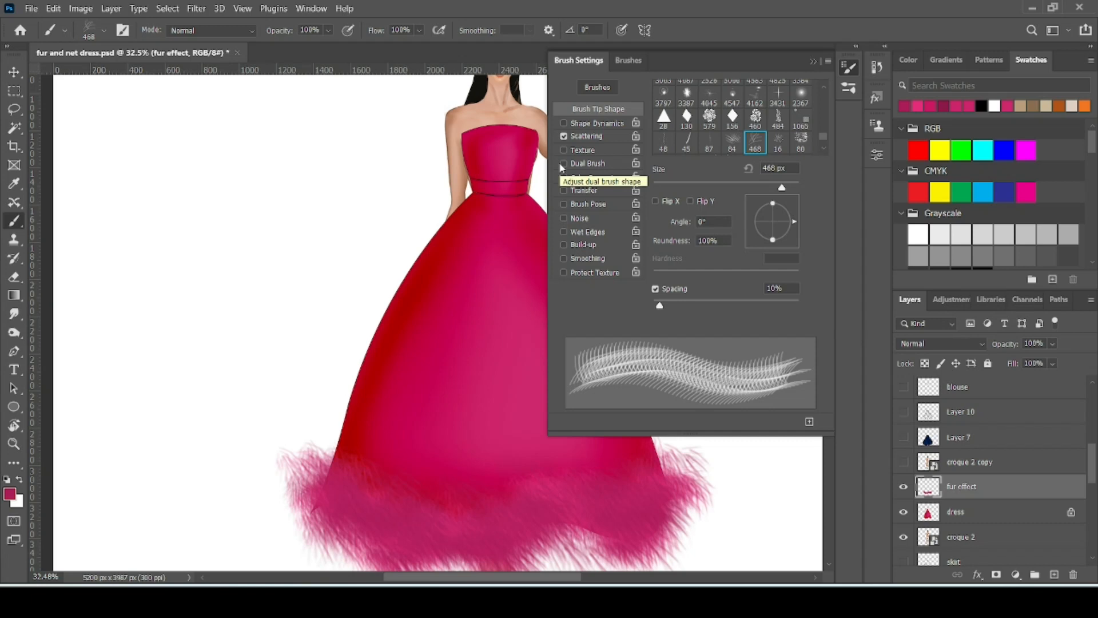
pyautogui.click(591, 136)
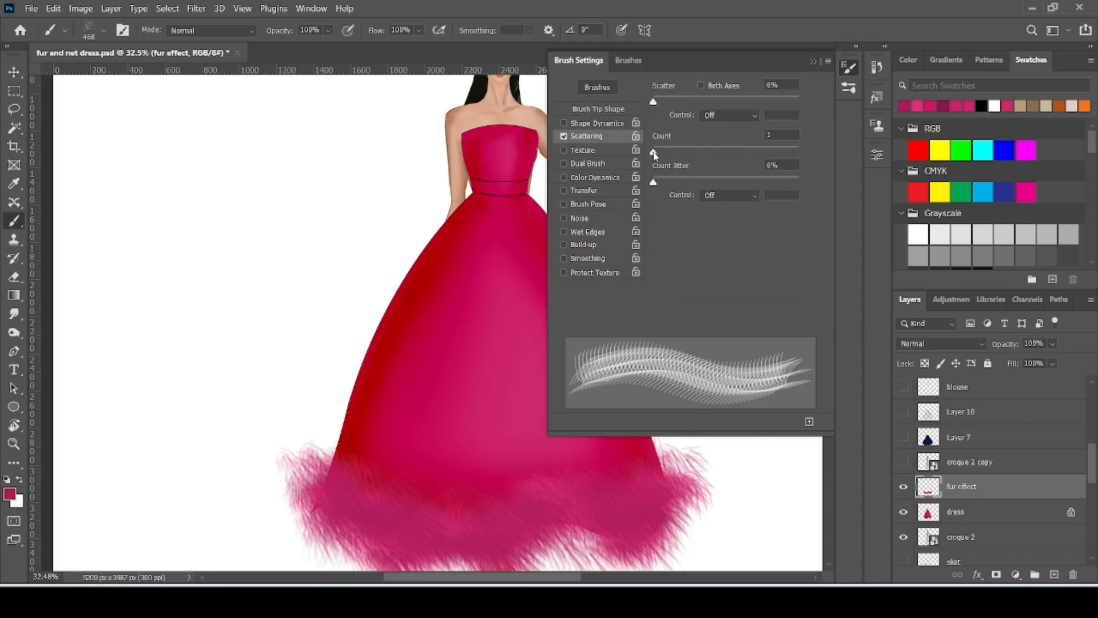
pyautogui.moveTo(654, 155)
pyautogui.mouseDown()
pyautogui.moveTo(676, 154)
pyautogui.moveTo(666, 154)
pyautogui.mouseUp()
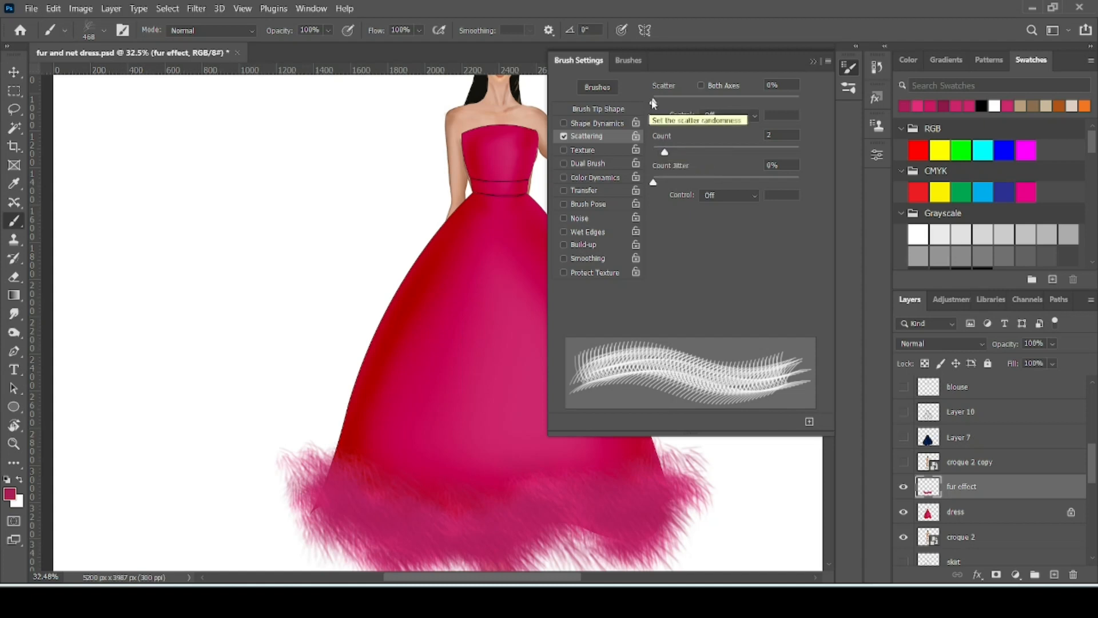
pyautogui.moveTo(654, 103)
pyautogui.mouseDown()
pyautogui.moveTo(681, 106)
pyautogui.moveTo(660, 112)
pyautogui.mouseUp()
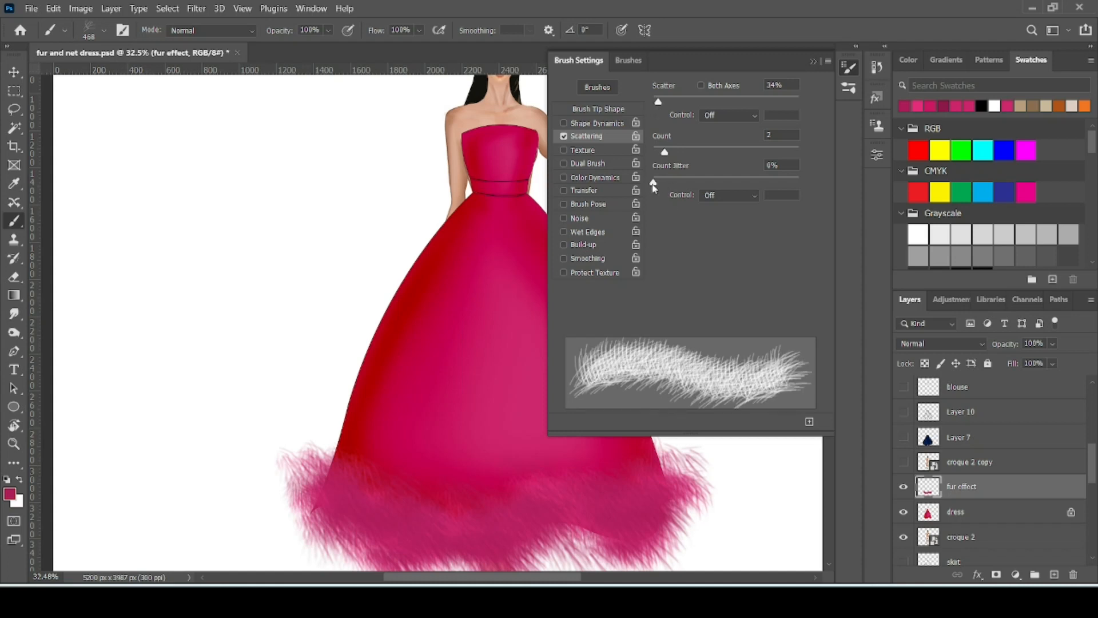
pyautogui.moveTo(654, 188); pyautogui.dragTo(670, 190)
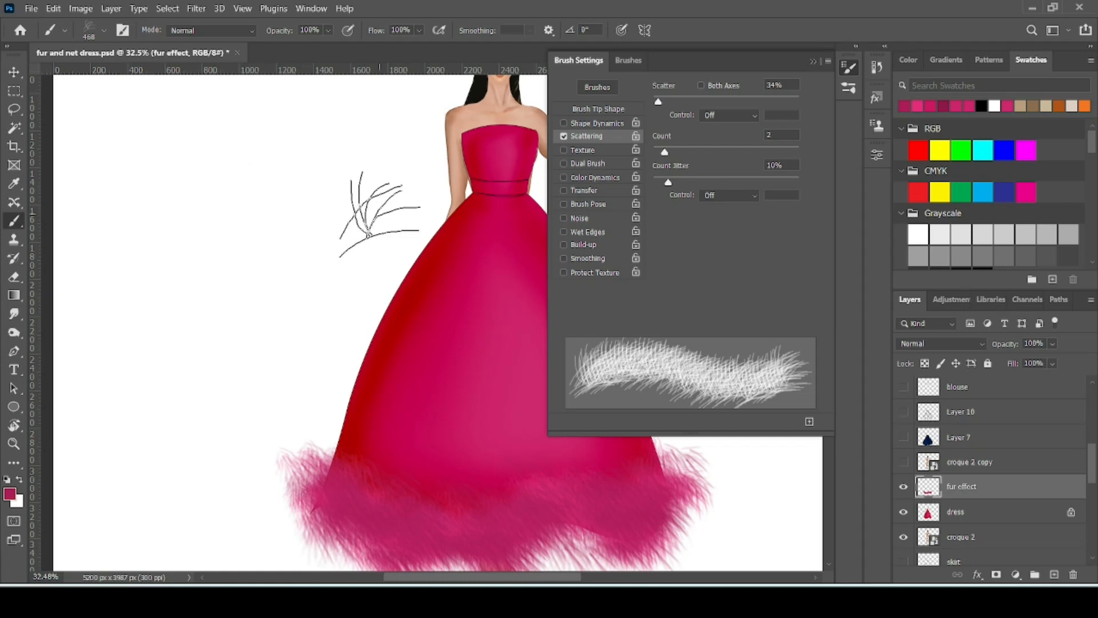
# - Enable Color Dynamics for the hair brush with 9% hue jitter and 8% saturation jitter
pyautogui.click(564, 177)
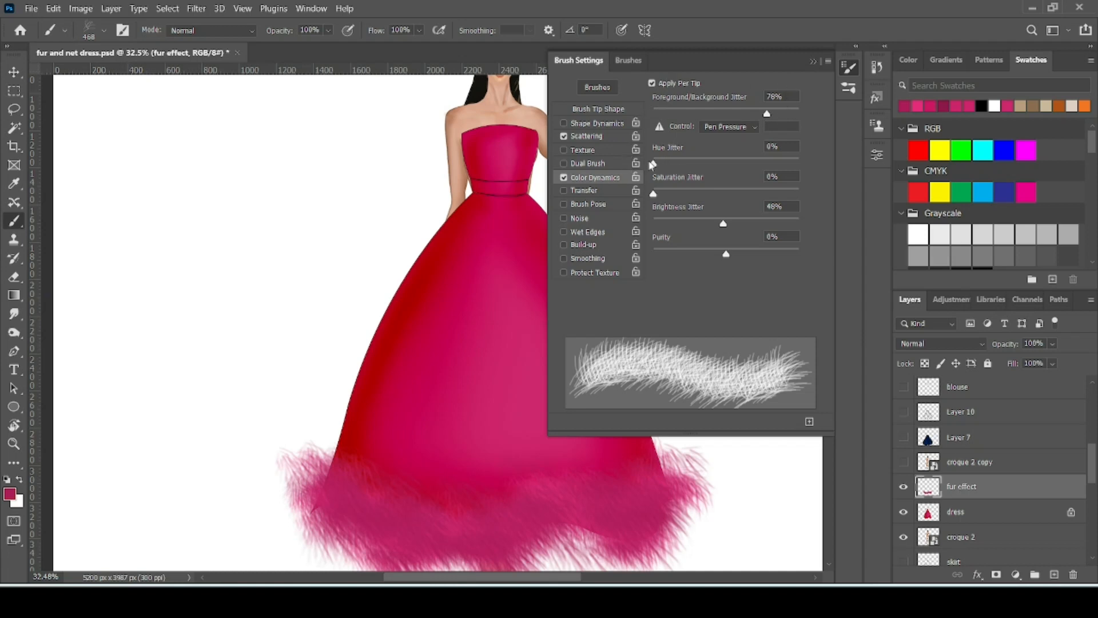
pyautogui.moveTo(655, 165)
pyautogui.mouseDown()
pyautogui.moveTo(684, 167)
pyautogui.moveTo(668, 166)
pyautogui.mouseUp()
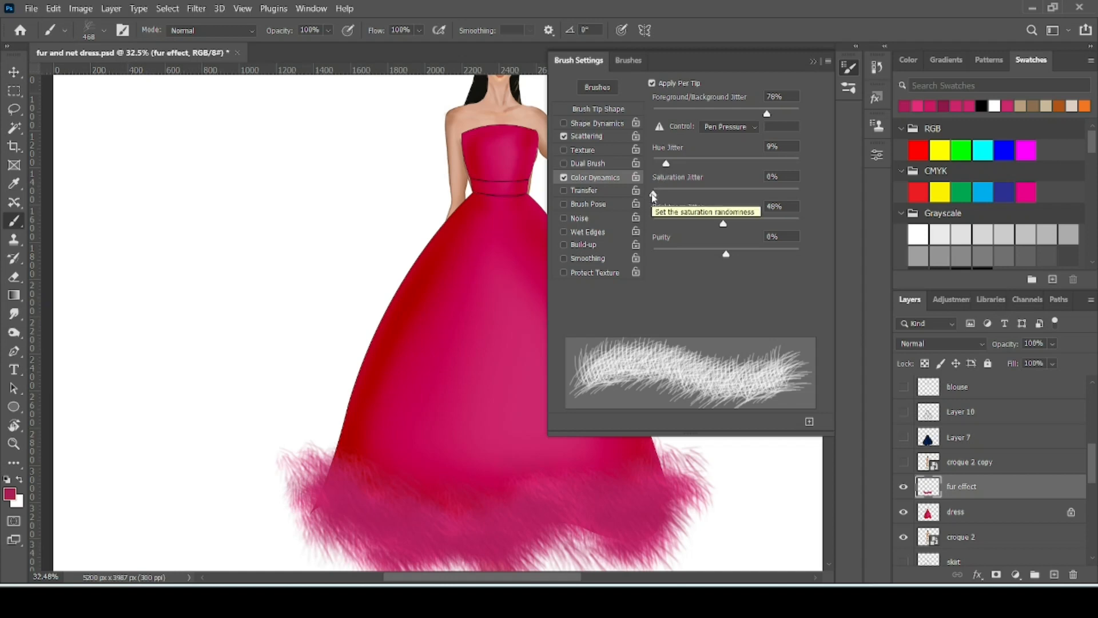
pyautogui.moveTo(653, 195); pyautogui.dragTo(666, 195)
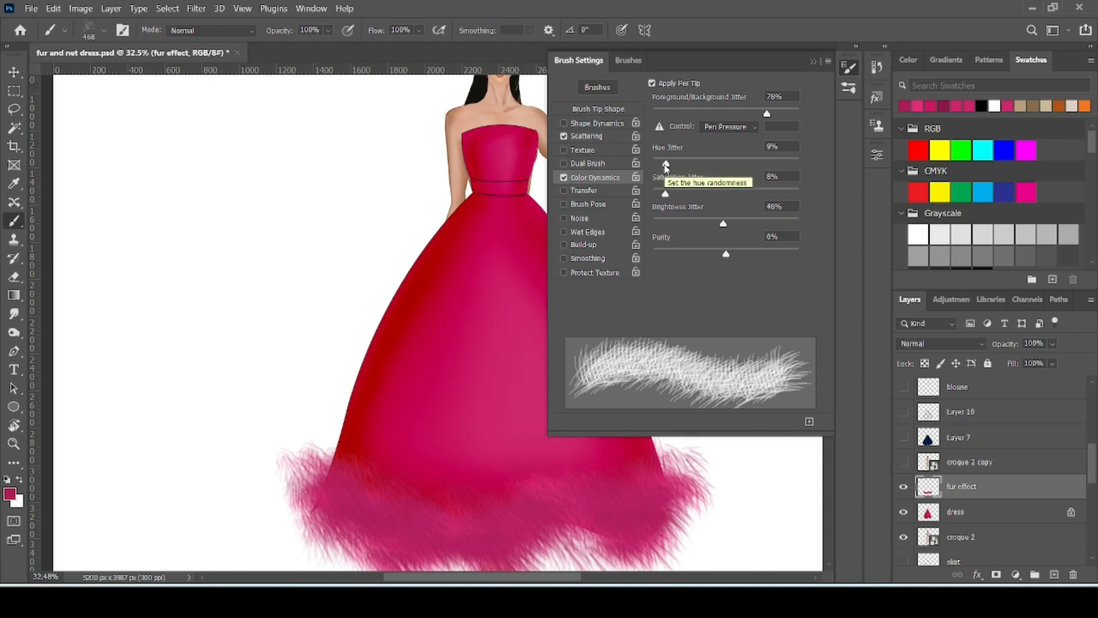
pyautogui.click(813, 64)
# - Try the full-size hair brush with several strokes on the blank canvas beside the dress, and undo them
pyautogui.moveTo(172, 172); pyautogui.dragTo(103, 246)
pyautogui.moveTo(103, 165)
pyautogui.mouseDown()
pyautogui.moveTo(172, 240)
pyautogui.moveTo(223, 252)
pyautogui.mouseUp()
pyautogui.moveTo(229, 149); pyautogui.dragTo(332, 217)
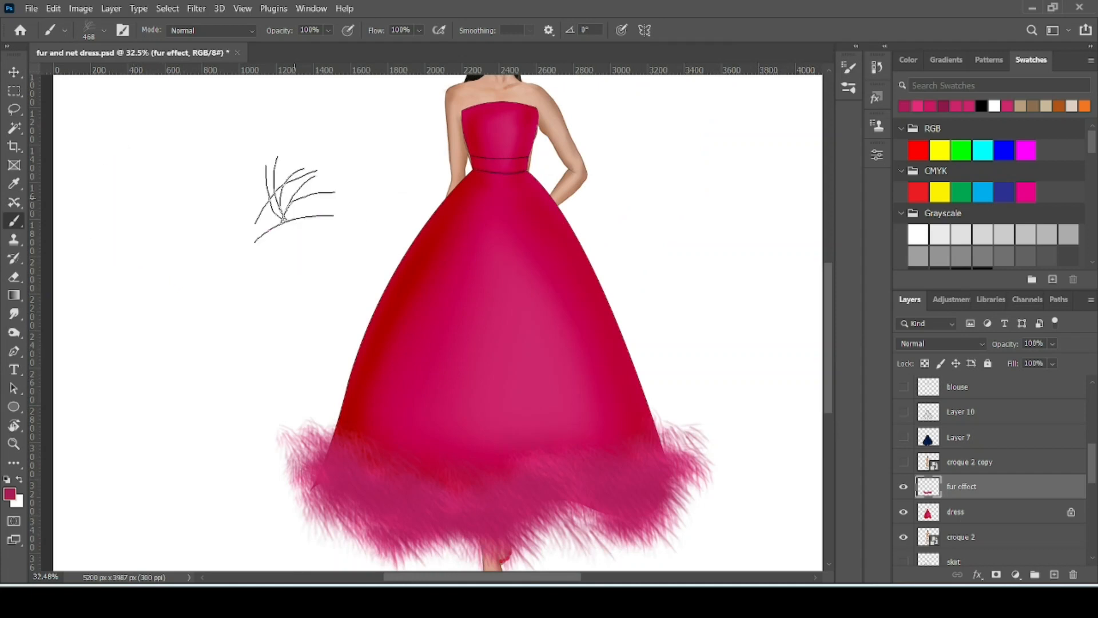
# - Reduce the hair brush to 175 px and paint an oval fur test patch on the blank canvas beside the bodice
pyautogui.press('[')
pyautogui.press('[')
pyautogui.press('[')
pyautogui.press('[')
pyautogui.press('[')
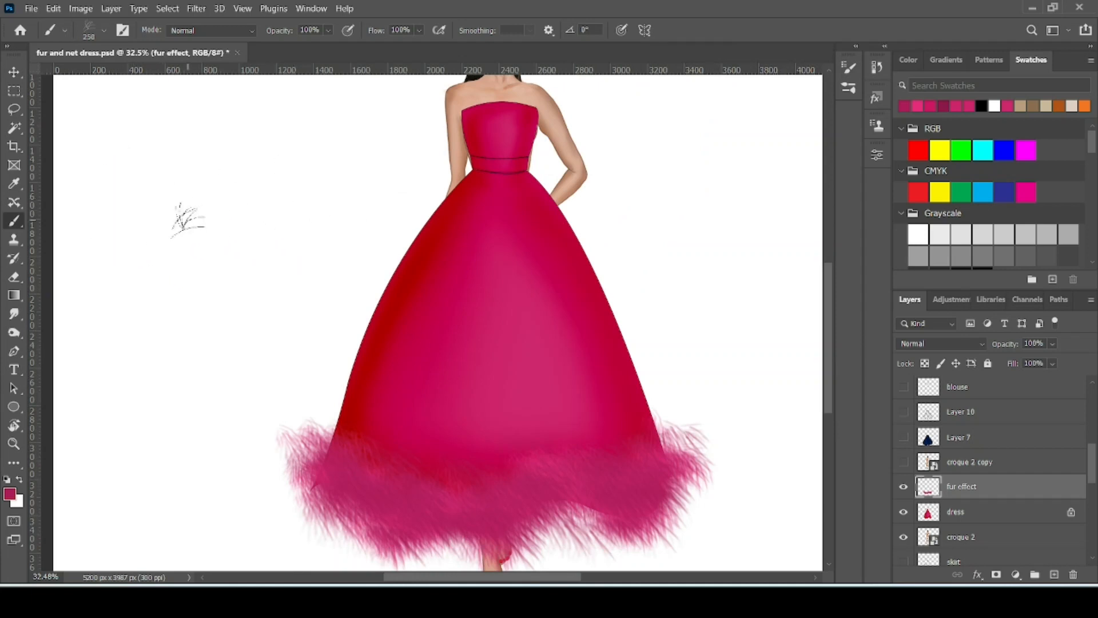
pyautogui.moveTo(115, 179)
pyautogui.mouseDown()
pyautogui.moveTo(286, 186)
pyautogui.moveTo(272, 198)
pyautogui.moveTo(314, 179)
pyautogui.moveTo(103, 181)
pyautogui.moveTo(171, 169)
pyautogui.moveTo(109, 146)
pyautogui.moveTo(314, 143)
pyautogui.moveTo(103, 201)
pyautogui.moveTo(318, 171)
pyautogui.moveTo(143, 151)
pyautogui.mouseUp()
pyautogui.scroll(-7, 170, 242)
pyautogui.scroll(8, 174, 214)
pyautogui.moveTo(176, 215); pyautogui.dragTo(267, 251)
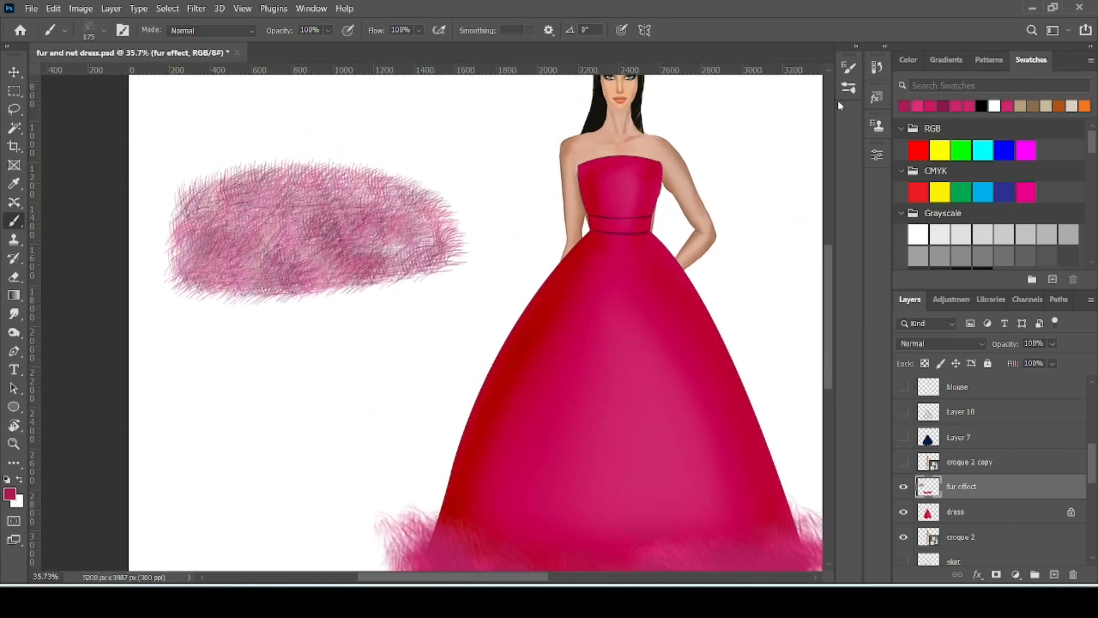
# - Enable smoothing for the hair brush and set it to 41%
pyautogui.click(849, 67)
pyautogui.click(531, 30)
pyautogui.moveTo(546, 51); pyautogui.dragTo(569, 50)
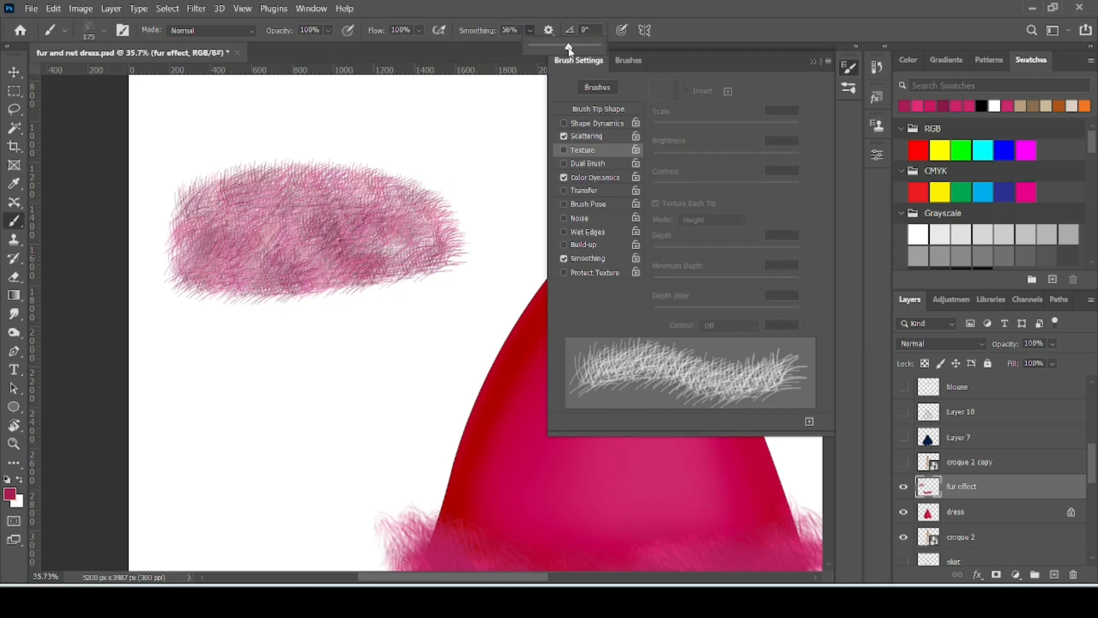
pyautogui.click(326, 82)
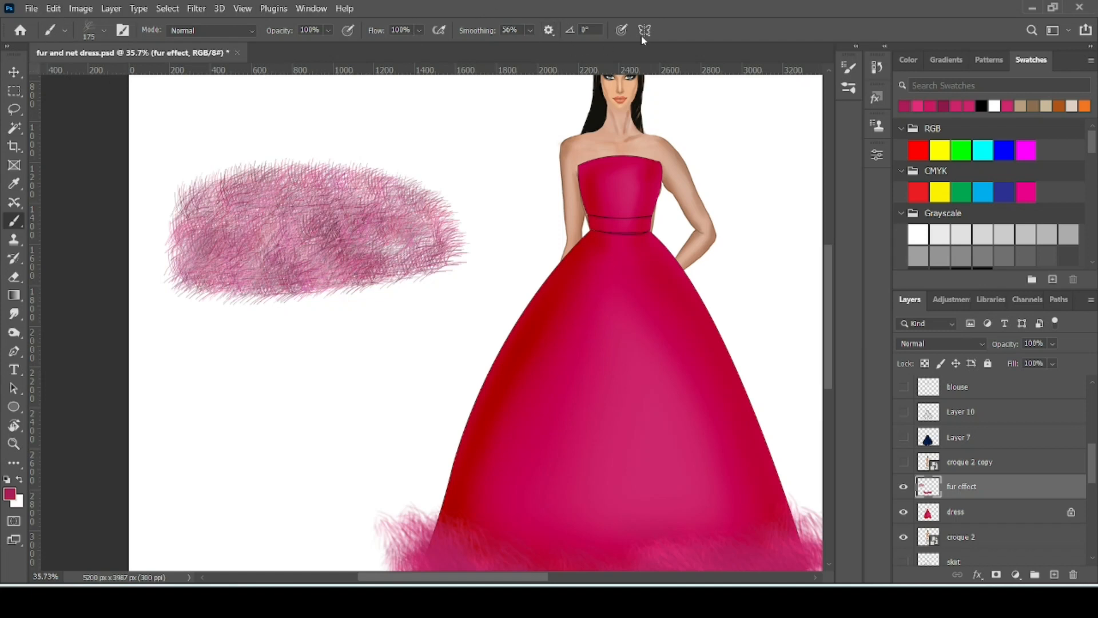
pyautogui.click(529, 31)
pyautogui.moveTo(540, 50); pyautogui.dragTo(510, 56)
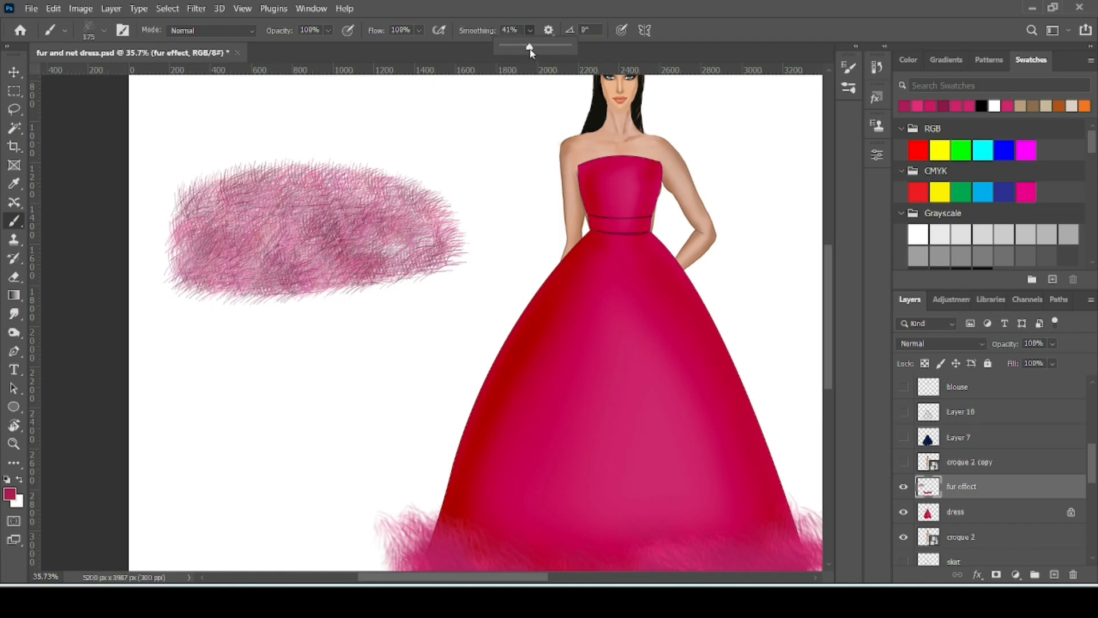
# - Set the brush flow to 85% and its opacity to 91%
pyautogui.click(419, 31)
pyautogui.click(424, 46)
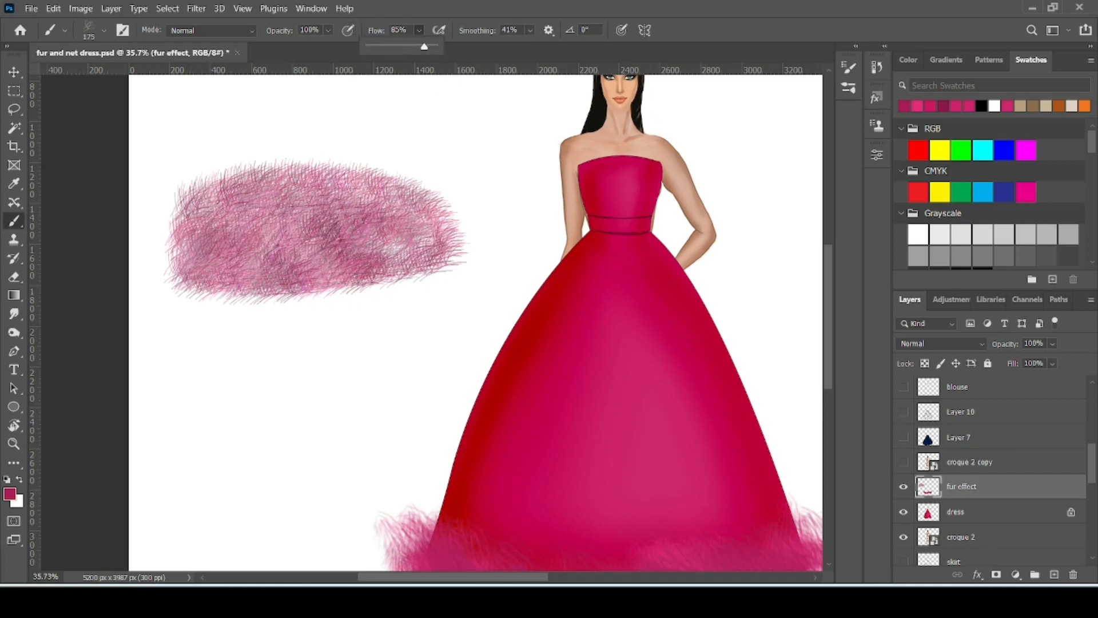
pyautogui.click(325, 30)
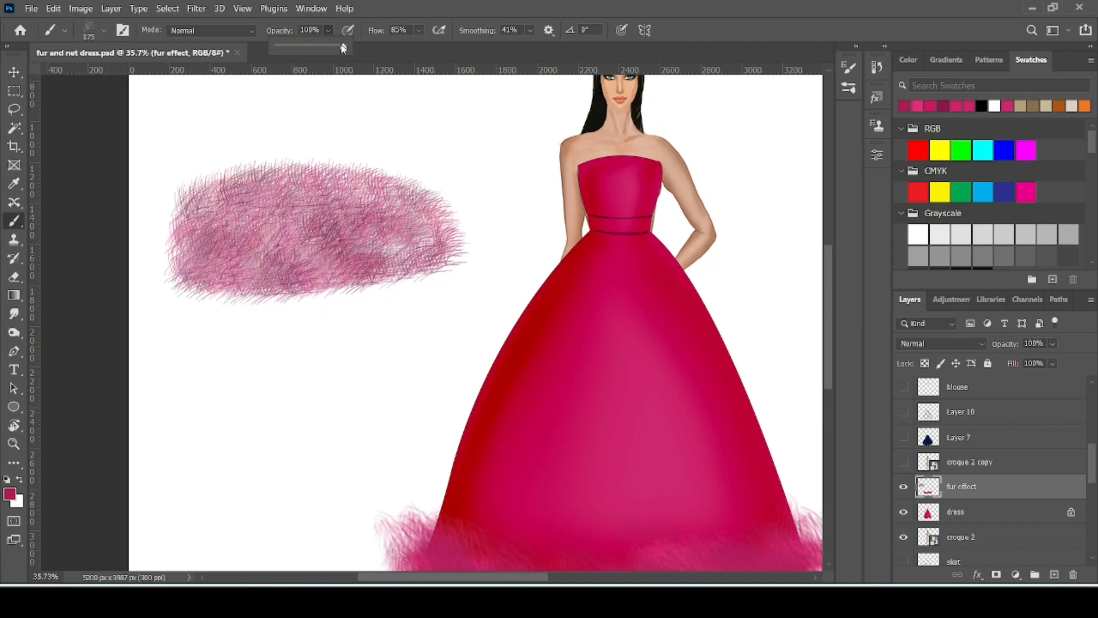
pyautogui.moveTo(343, 48); pyautogui.dragTo(339, 53)
# - Try the adjusted brush by painting a smaller fur test patch below the oval patch
pyautogui.click(174, 385)
pyautogui.moveTo(239, 373)
pyautogui.mouseDown()
pyautogui.moveTo(343, 377)
pyautogui.moveTo(350, 389)
pyautogui.moveTo(289, 421)
pyautogui.moveTo(169, 419)
pyautogui.moveTo(365, 378)
pyautogui.moveTo(325, 356)
pyautogui.moveTo(151, 368)
pyautogui.moveTo(232, 411)
pyautogui.moveTo(357, 415)
pyautogui.moveTo(134, 426)
pyautogui.moveTo(134, 400)
pyautogui.moveTo(339, 366)
pyautogui.moveTo(200, 396)
pyautogui.moveTo(163, 420)
pyautogui.mouseUp()
pyautogui.scroll(-7, 164, 420)
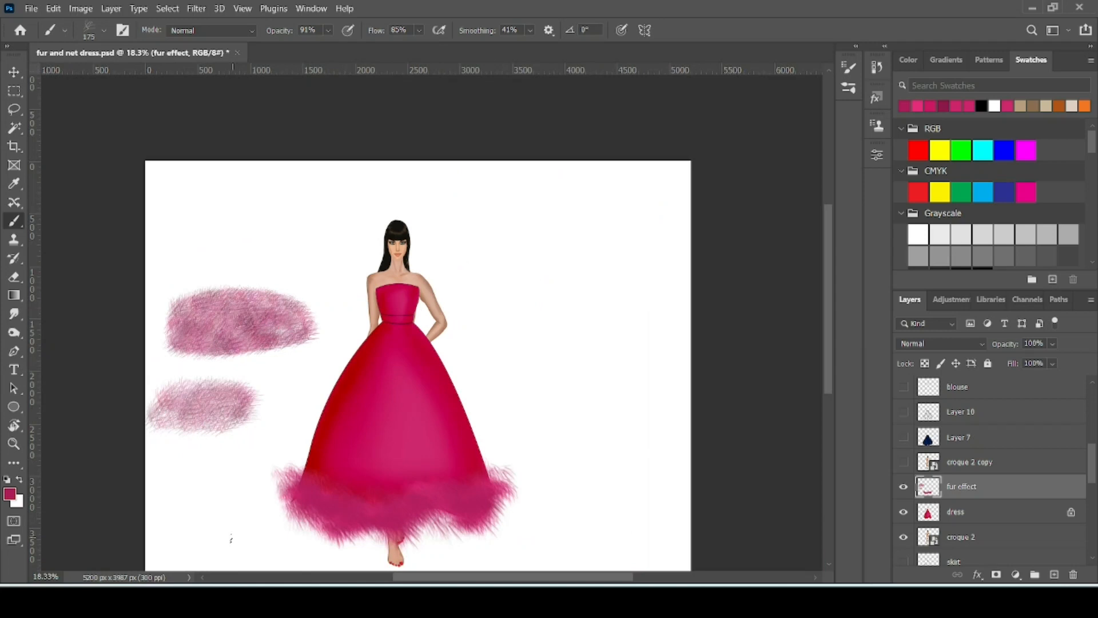
pyautogui.scroll(7, 236, 515)
pyautogui.scroll(-5, 233, 510)
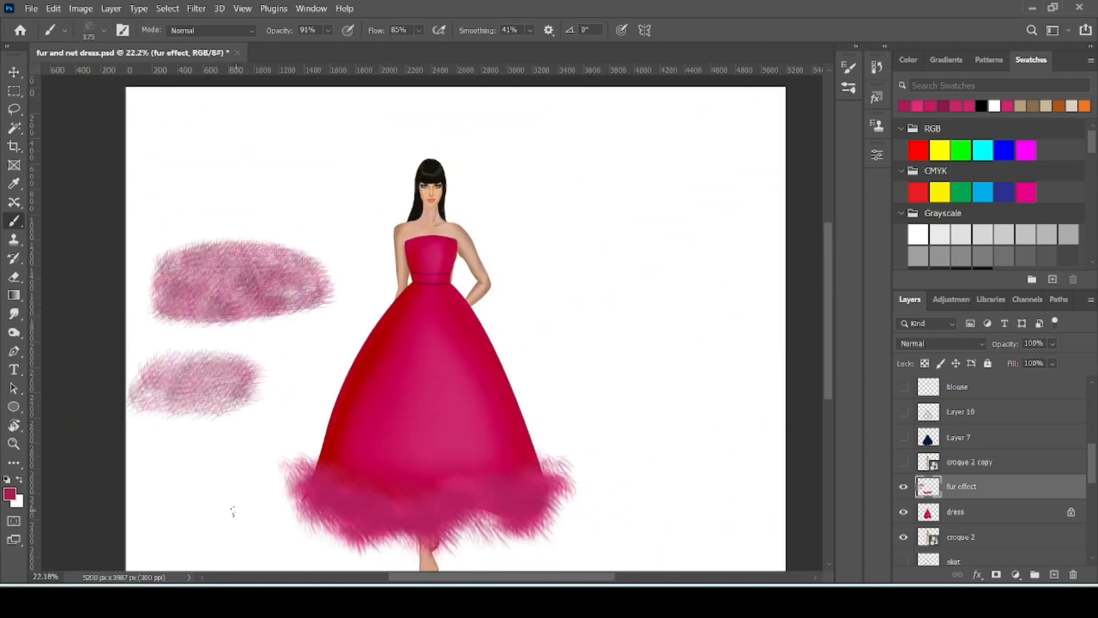
# - Turn on Wet Edges for the hair brush, leaving Dual Brush off after trying it
pyautogui.click(875, 100)
pyautogui.click(849, 68)
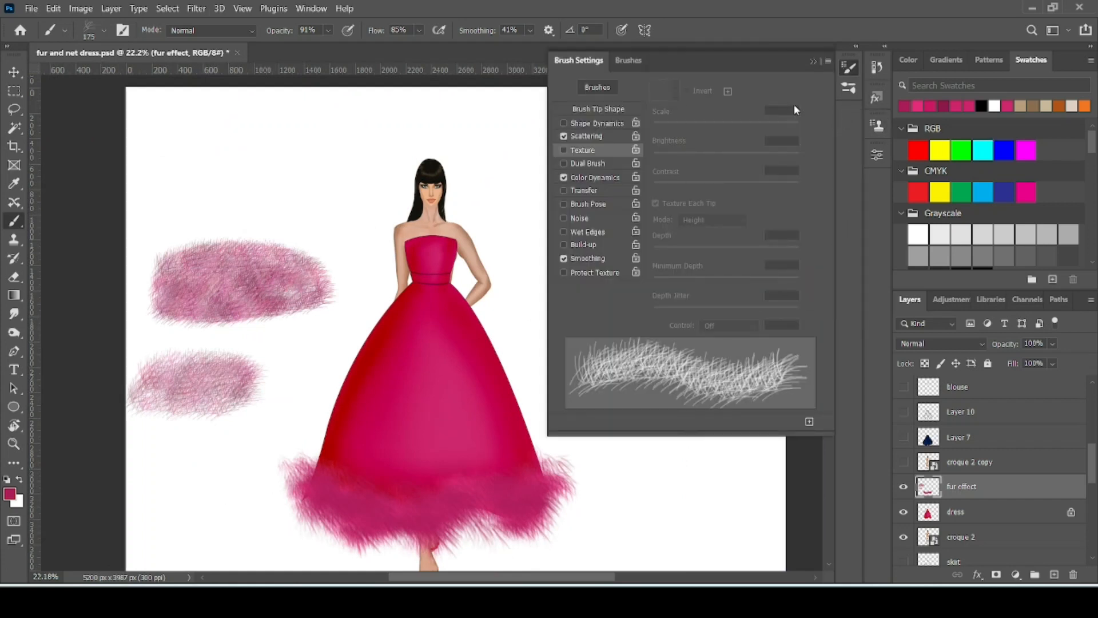
pyautogui.click(590, 234)
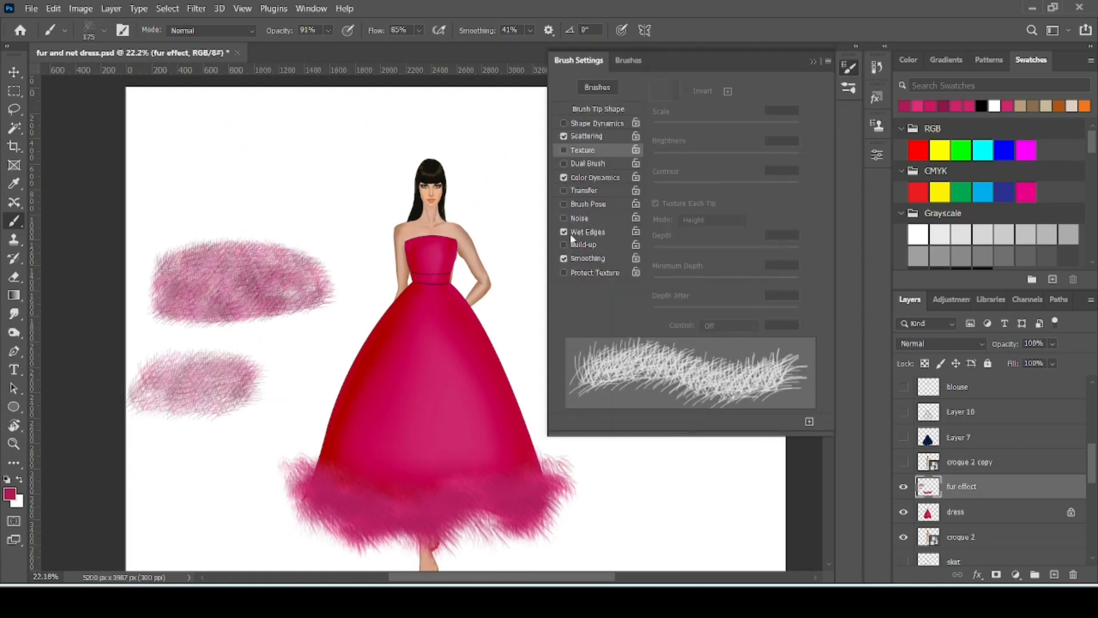
pyautogui.click(601, 232)
pyautogui.click(594, 164)
pyautogui.click(563, 165)
pyautogui.click(588, 234)
pyautogui.click(588, 234)
pyautogui.click(589, 235)
pyautogui.click(589, 236)
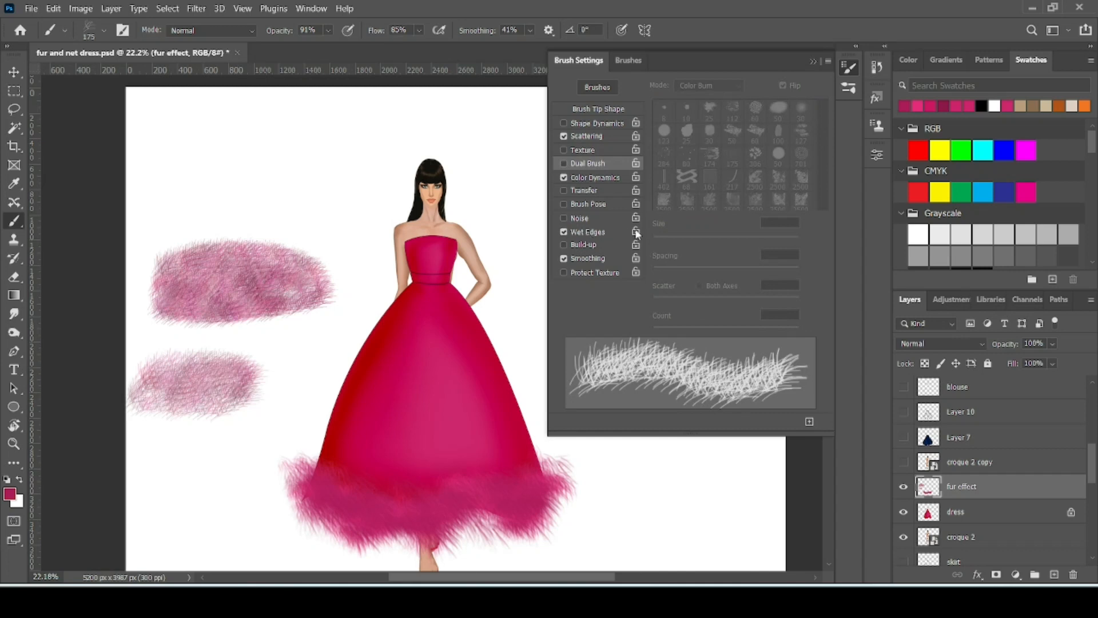
# - Enable Shape Dynamics with 5% size jitter, 3% minimum diameter and 9% angle jitter, and slightly raise the roundness jitter
pyautogui.click(598, 124)
pyautogui.click(597, 137)
pyautogui.click(597, 124)
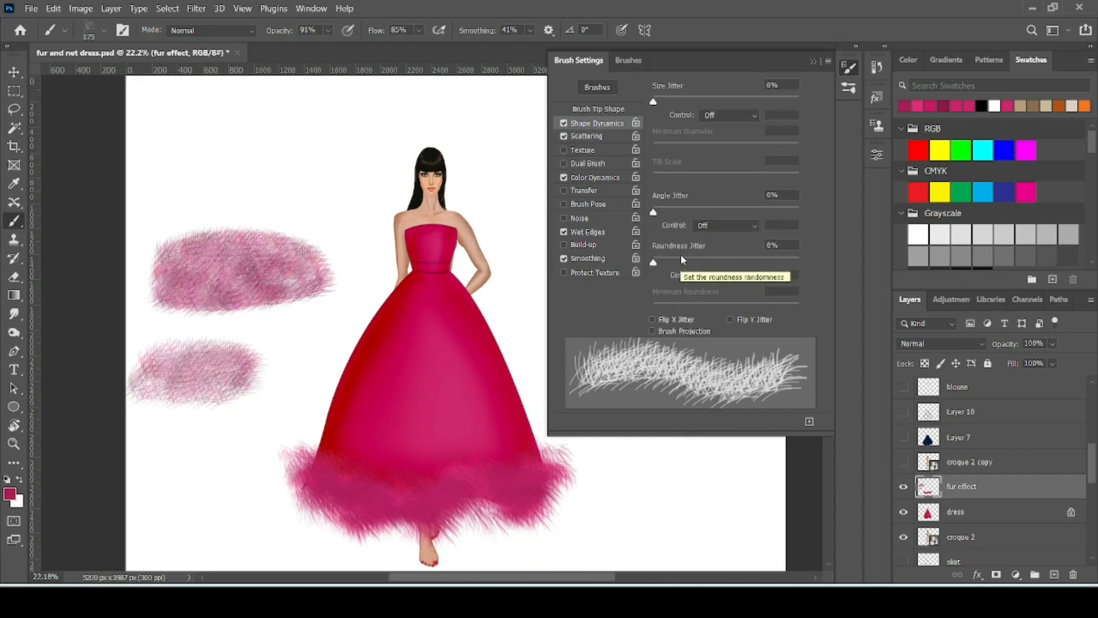
pyautogui.moveTo(653, 212)
pyautogui.mouseDown()
pyautogui.moveTo(691, 213)
pyautogui.moveTo(654, 215)
pyautogui.moveTo(670, 214)
pyautogui.mouseUp()
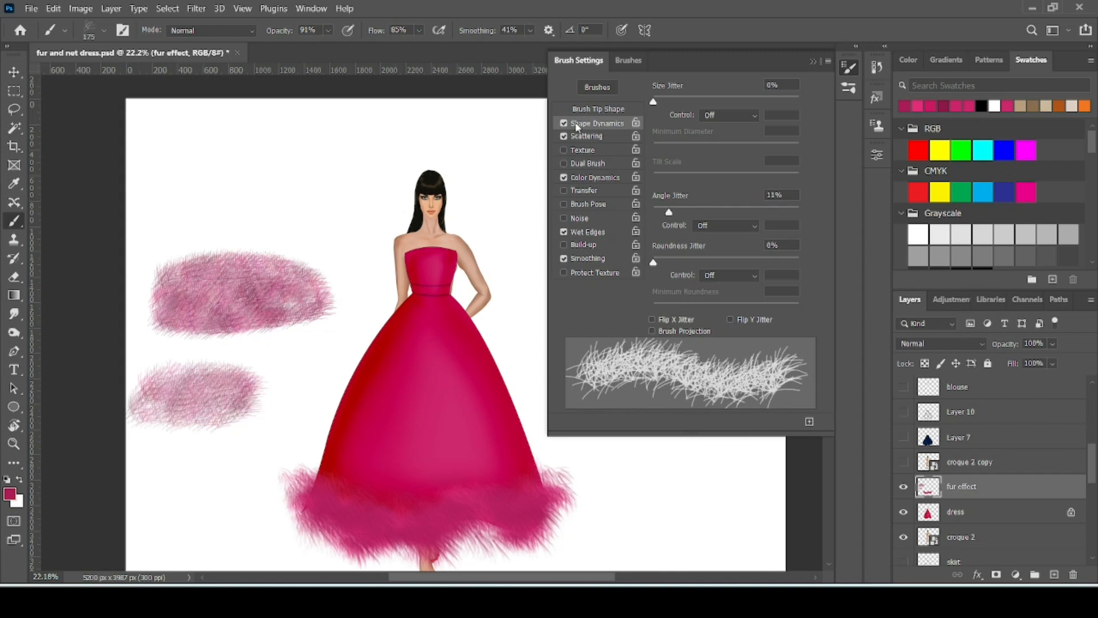
pyautogui.moveTo(654, 103); pyautogui.dragTo(662, 106)
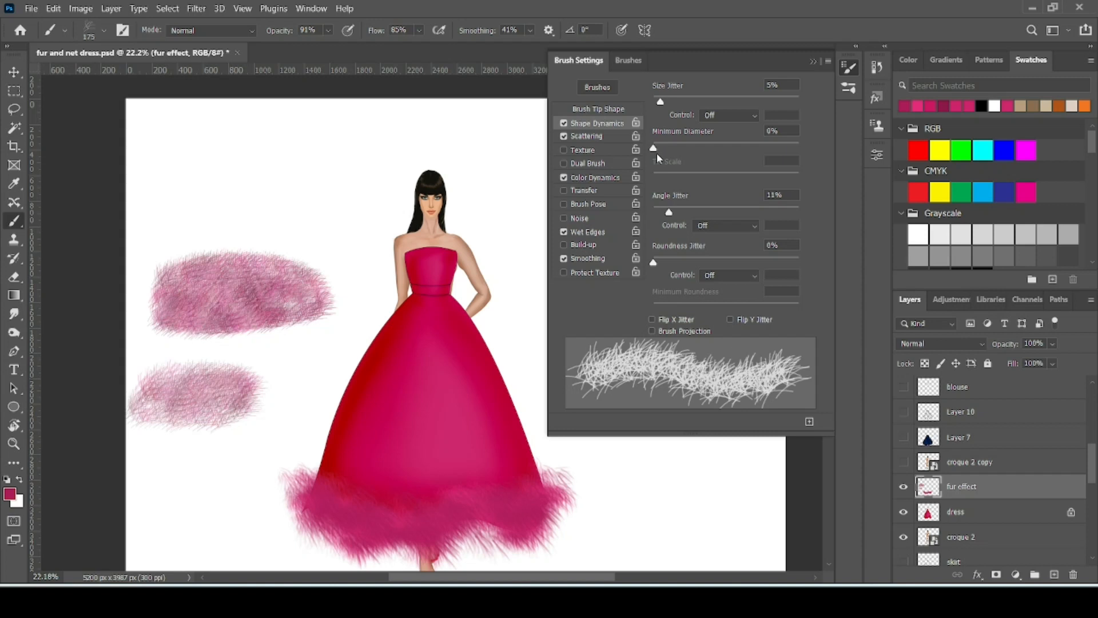
pyautogui.moveTo(654, 150); pyautogui.dragTo(661, 151)
pyautogui.moveTo(670, 215); pyautogui.dragTo(668, 217)
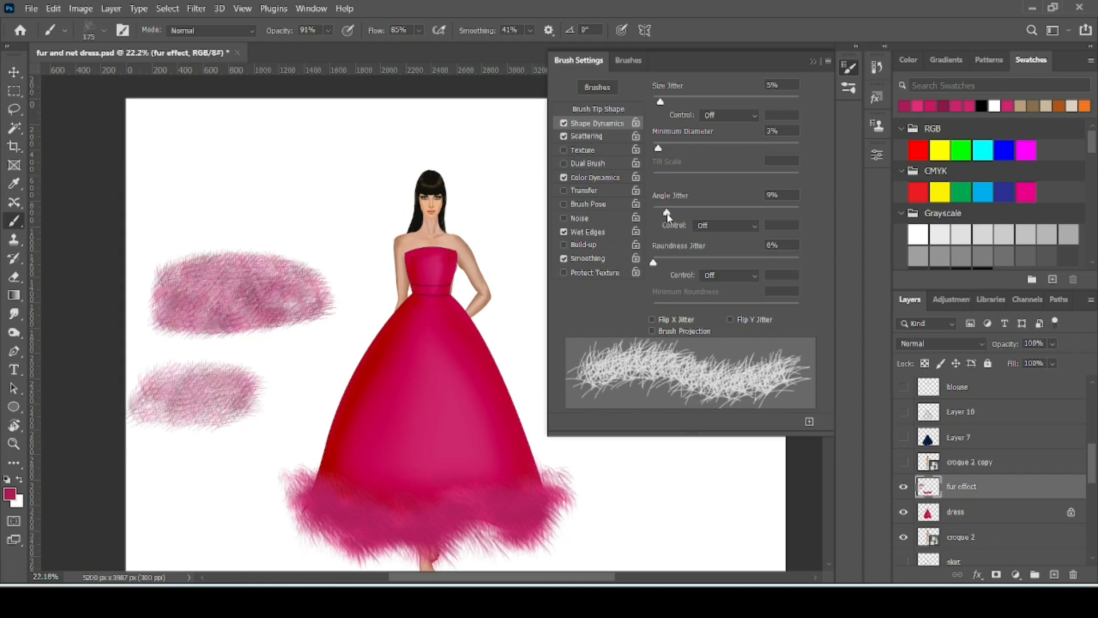
pyautogui.moveTo(654, 264); pyautogui.dragTo(667, 263)
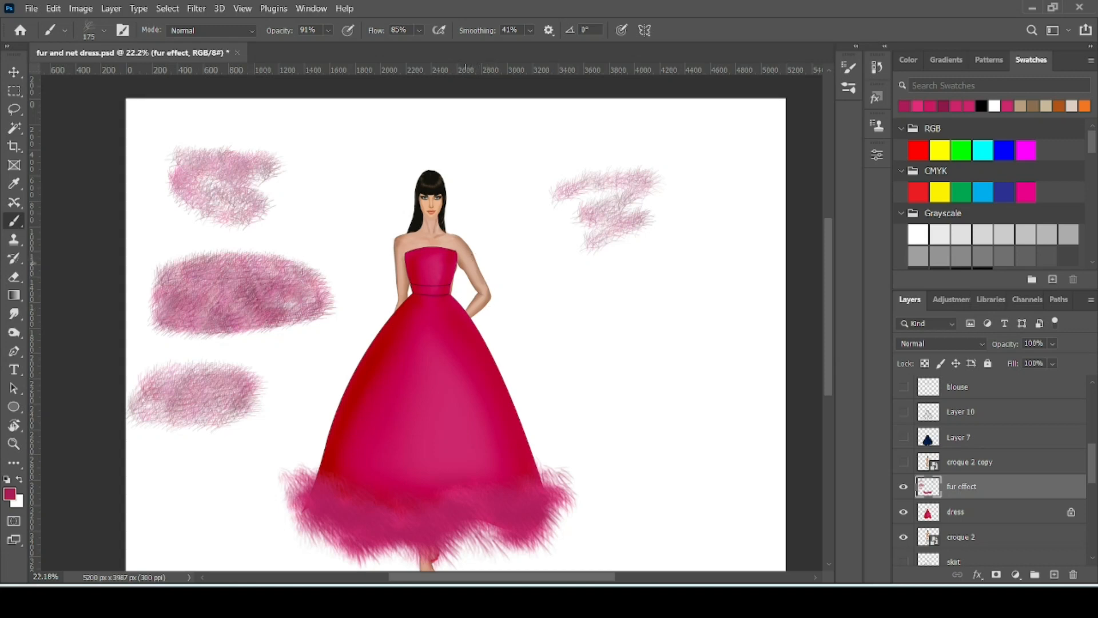
# - Reduce the hair brush to 100 px and paint a fur trim along the top edge of the dress bodice
pyautogui.scroll(4, 418, 287)
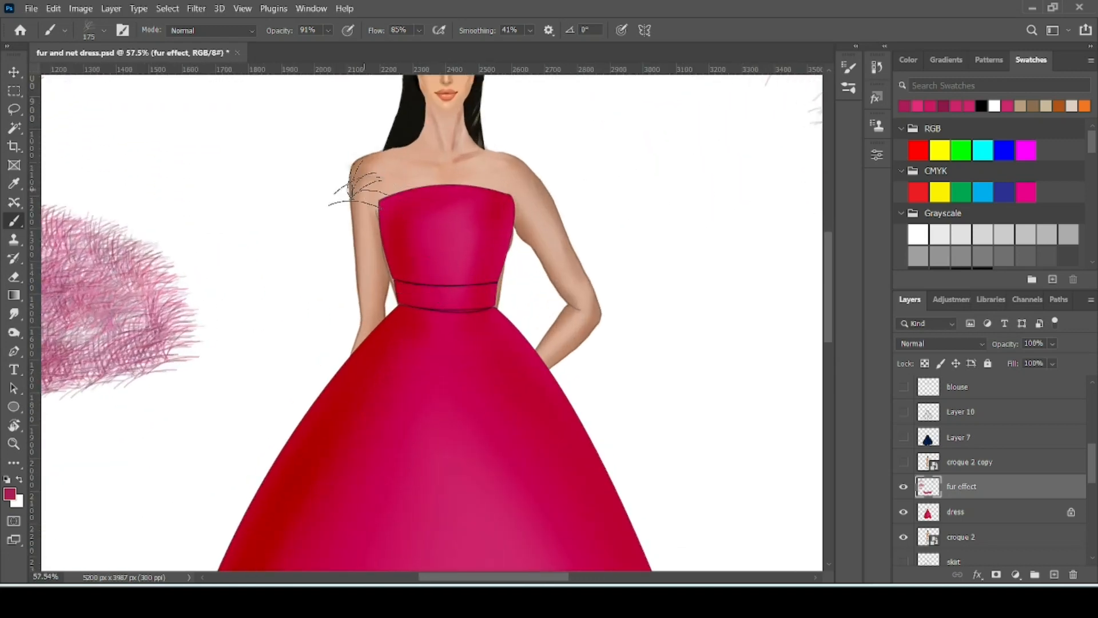
pyautogui.press('[')
pyautogui.press('[')
pyautogui.press('[')
pyautogui.moveTo(380, 201)
pyautogui.mouseDown()
pyautogui.moveTo(479, 175)
pyautogui.moveTo(522, 199)
pyautogui.moveTo(369, 219)
pyautogui.moveTo(434, 189)
pyautogui.moveTo(512, 205)
pyautogui.mouseUp()
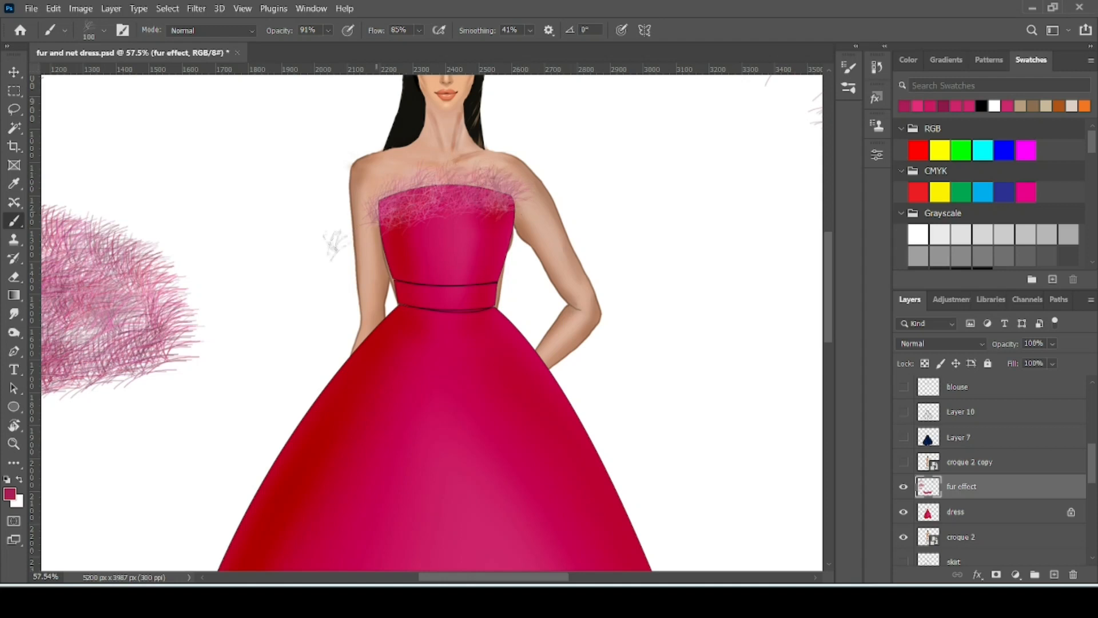
# - Set the foreground colour to dark red #780212 and paint darker fur strokes over the neckline trim
pyautogui.click(10, 493)
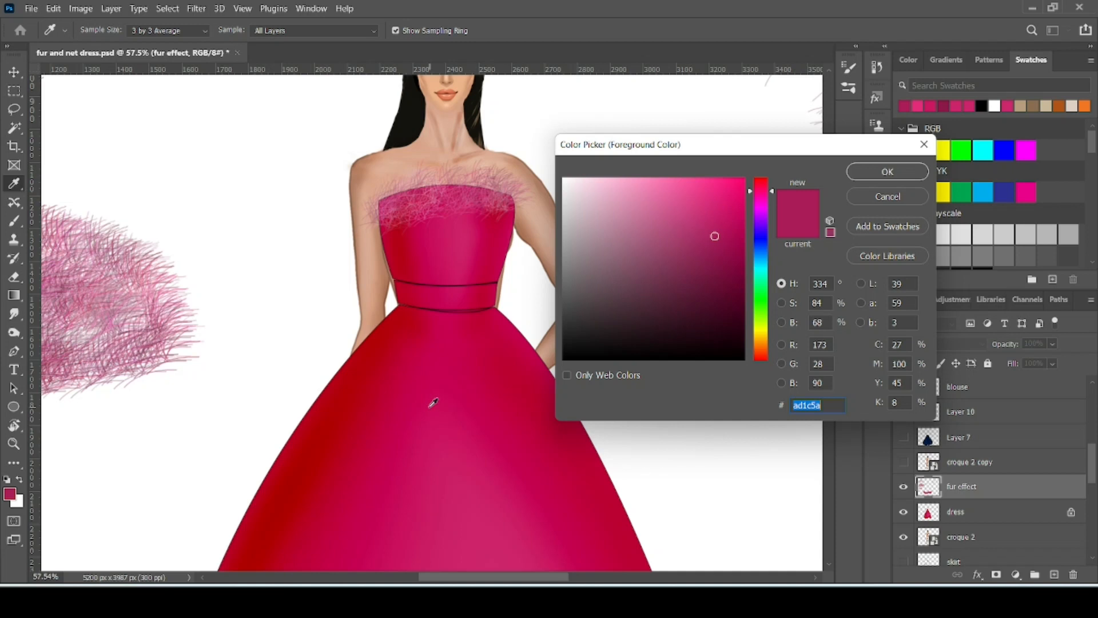
pyautogui.click(342, 375)
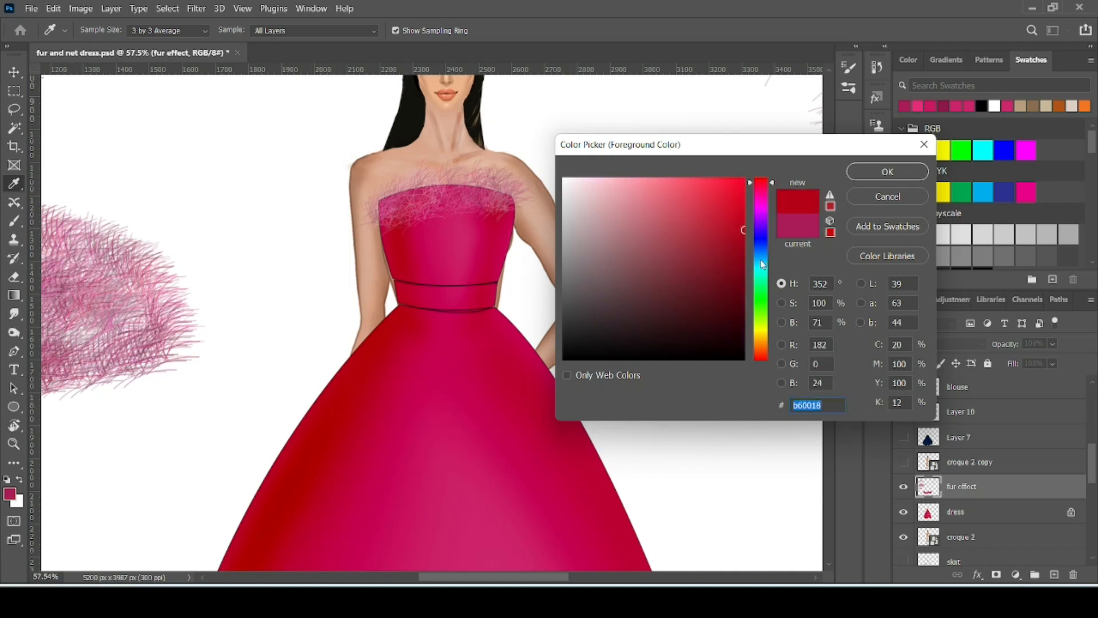
pyautogui.click(741, 274)
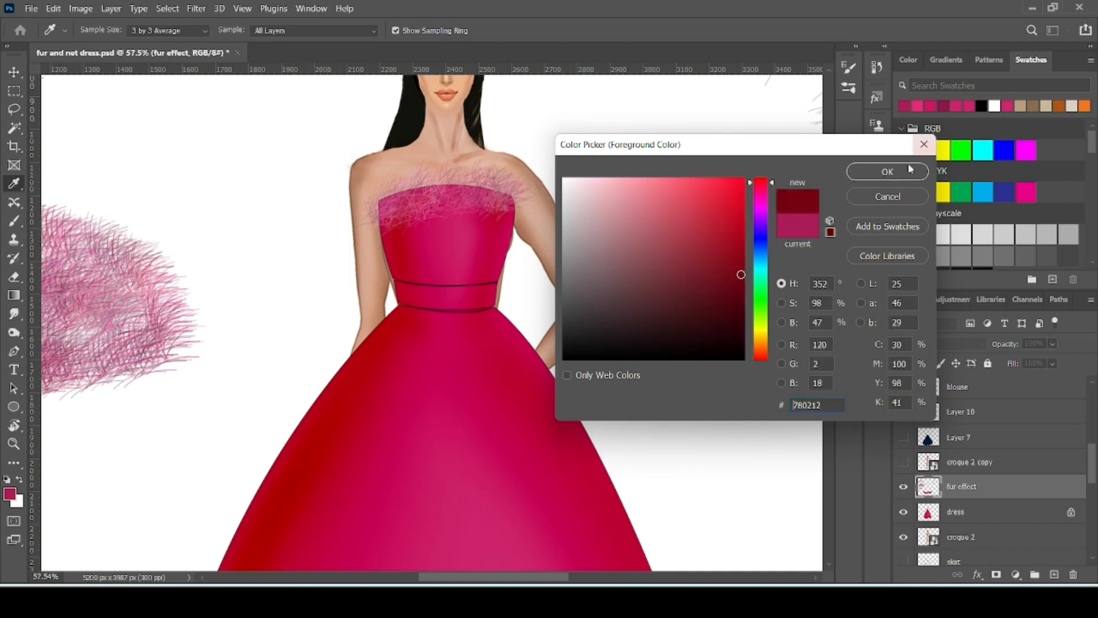
pyautogui.click(892, 175)
pyautogui.moveTo(386, 215)
pyautogui.mouseDown()
pyautogui.moveTo(449, 196)
pyautogui.moveTo(512, 209)
pyautogui.moveTo(429, 225)
pyautogui.moveTo(369, 203)
pyautogui.mouseUp()
pyautogui.moveTo(487, 174)
pyautogui.mouseDown()
pyautogui.moveTo(386, 201)
pyautogui.moveTo(526, 215)
pyautogui.moveTo(379, 186)
pyautogui.moveTo(531, 175)
pyautogui.moveTo(380, 214)
pyautogui.moveTo(504, 217)
pyautogui.moveTo(518, 229)
pyautogui.moveTo(392, 188)
pyautogui.moveTo(363, 194)
pyautogui.moveTo(483, 172)
pyautogui.moveTo(510, 203)
pyautogui.moveTo(384, 212)
pyautogui.mouseUp()
# - Erase all the fur test patches from the blank canvas on both sides of the figure
pyautogui.hotkey('ctrl', '0')
pyautogui.press('e')
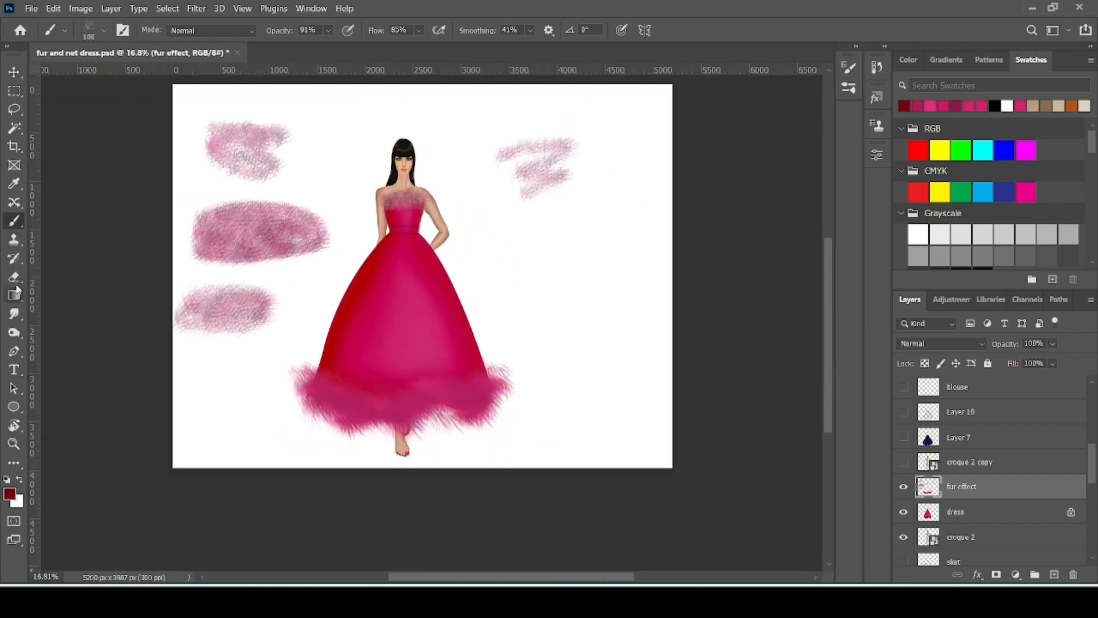
pyautogui.moveTo(203, 146); pyautogui.dragTo(225, 309)
pyautogui.moveTo(549, 134); pyautogui.dragTo(559, 167)
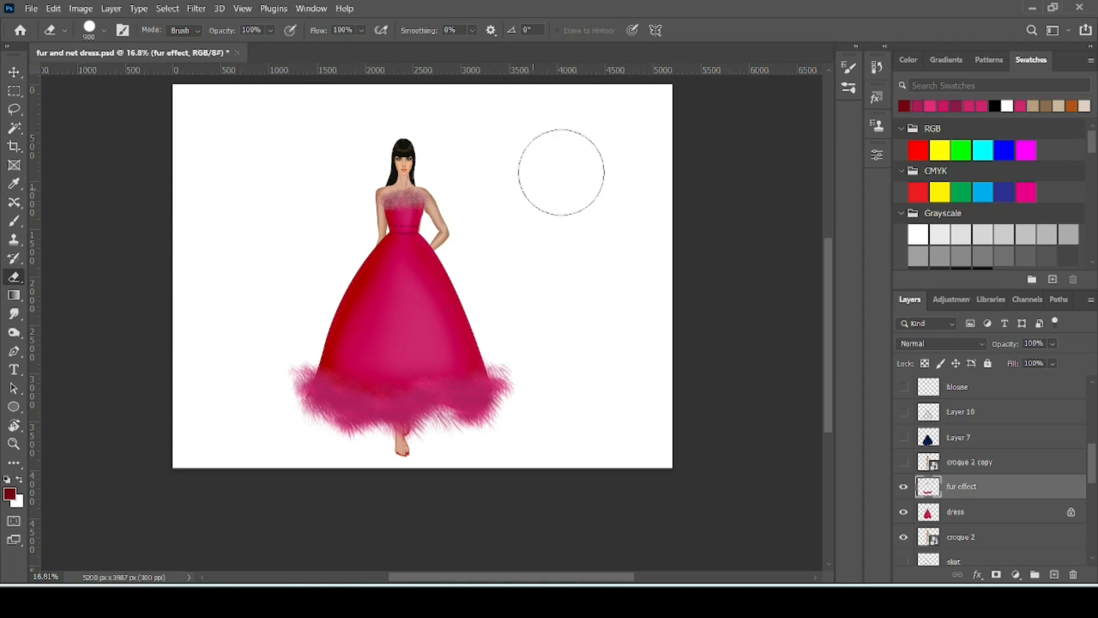
# - Return to the Brush tool and examine the fur trims at the neckline and hem of the dress
pyautogui.click(15, 222)
pyautogui.scroll(9, 295, 204)
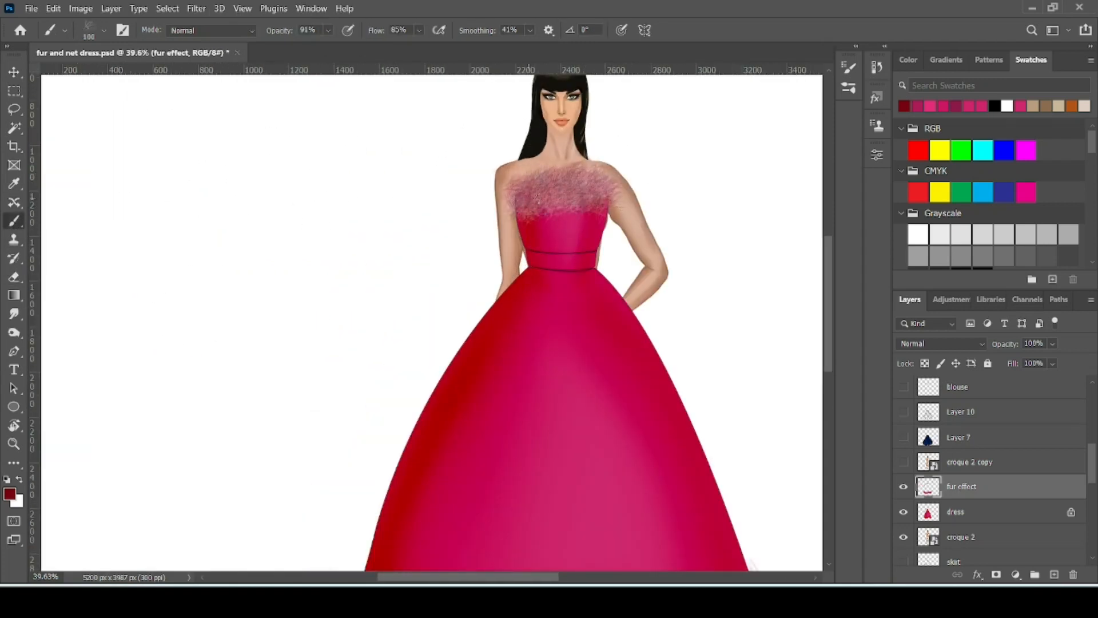
pyautogui.scroll(-3, 503, 216)
pyautogui.scroll(-5, 498, 221)
pyautogui.scroll(6, 540, 255)
pyautogui.scroll(-1, 540, 258)
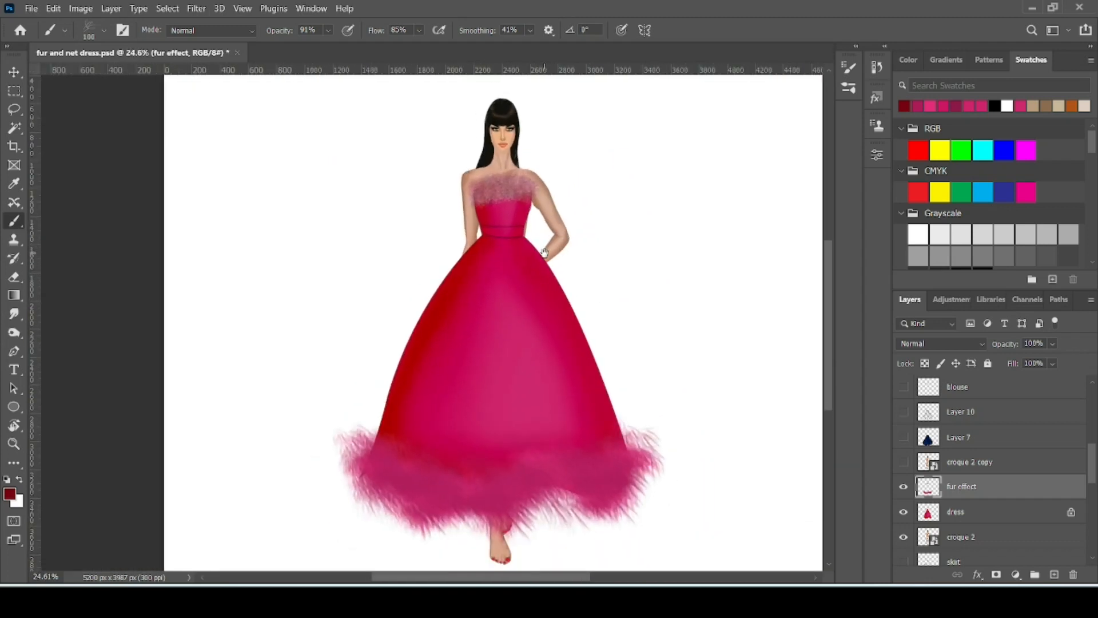
pyautogui.moveTo(614, 272); pyautogui.dragTo(509, 264)
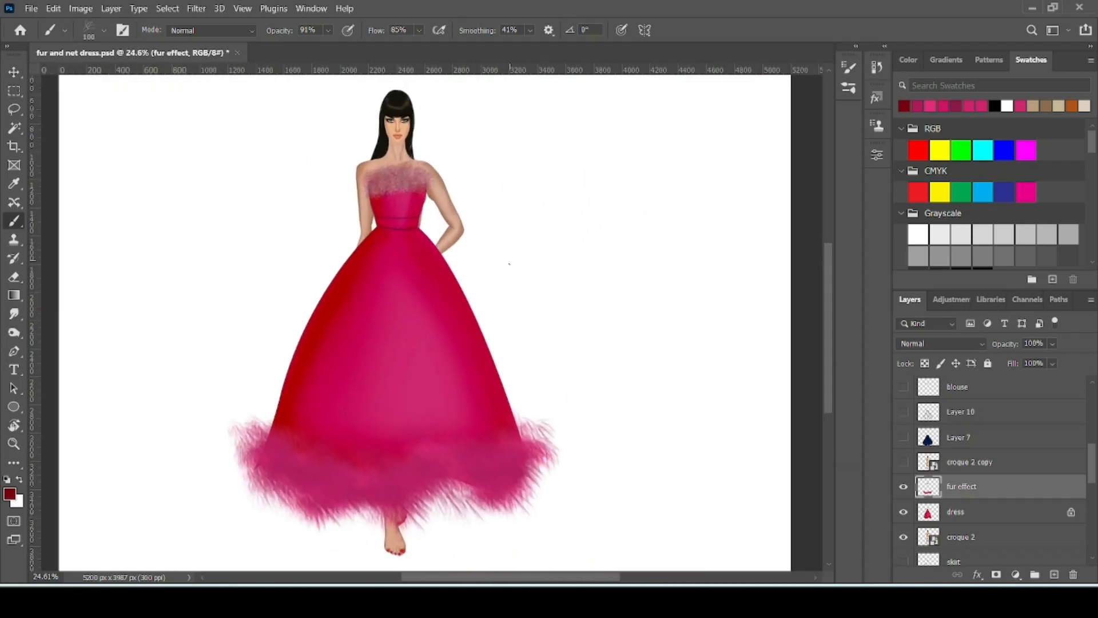